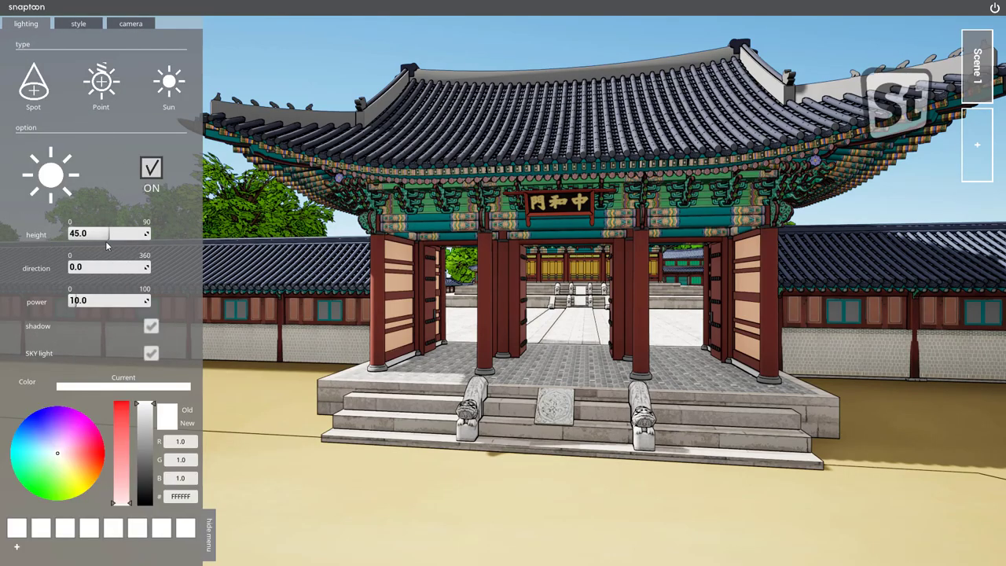
# Drop the sun to height 7.92 at direction 63.892 and raise contrast to 1.621
pyautogui.moveTo(107, 244); pyautogui.dragTo(76, 233)
pyautogui.moveTo(70, 267); pyautogui.dragTo(83, 267)
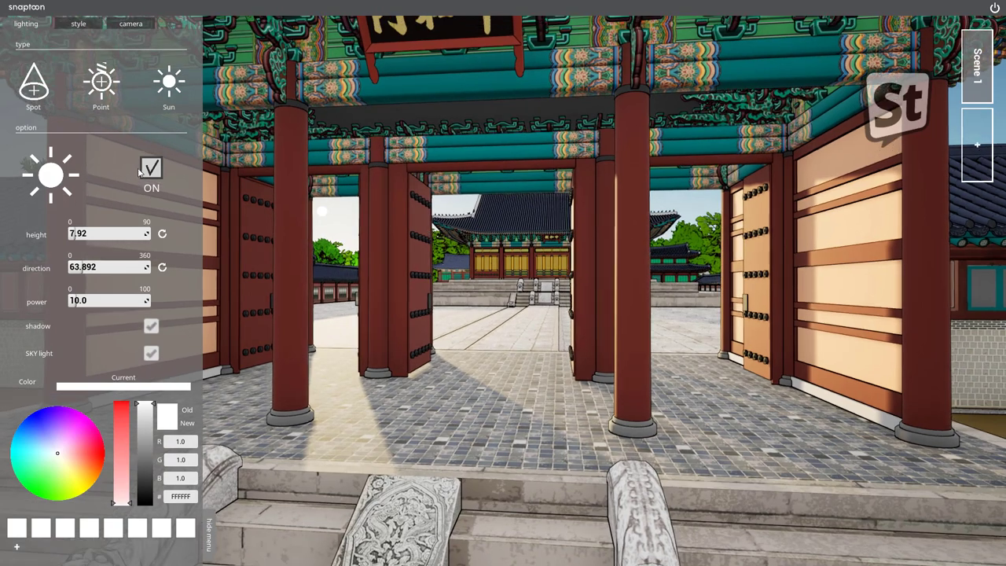
pyautogui.click(133, 25)
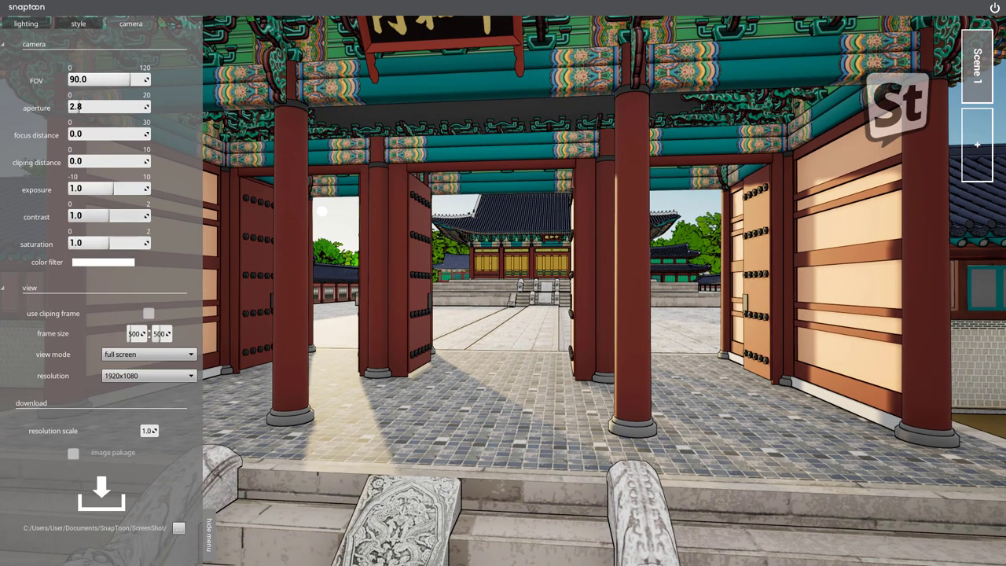
pyautogui.moveTo(105, 218)
pyautogui.mouseDown()
pyautogui.moveTo(130, 216)
pyautogui.moveTo(112, 189)
pyautogui.mouseUp()
pyautogui.scroll(-5, 328, 210)
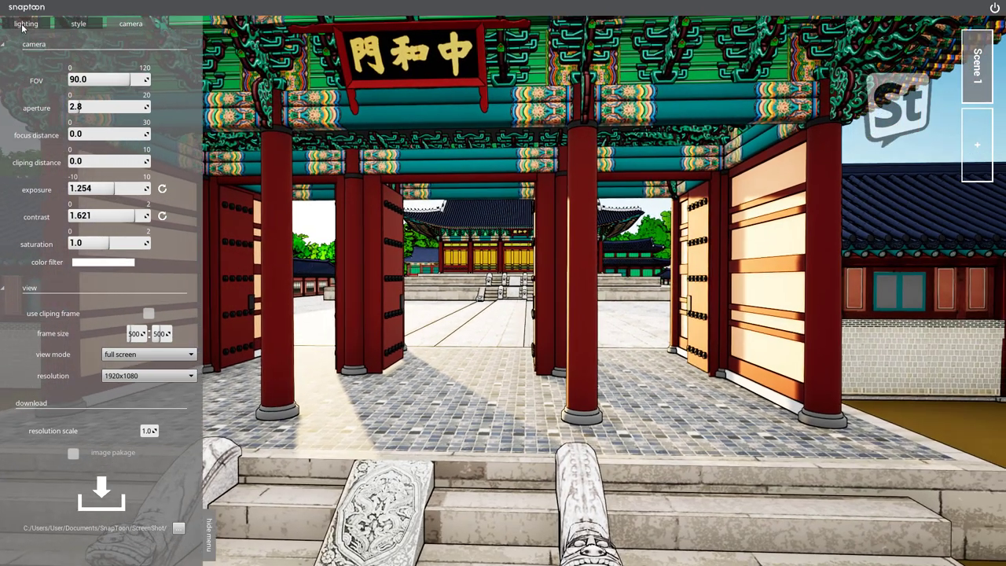
# Raise the sun's power to 60.708 and lower the camera exposure to 0.62
pyautogui.click(24, 23)
pyautogui.moveTo(79, 301); pyautogui.dragTo(118, 300)
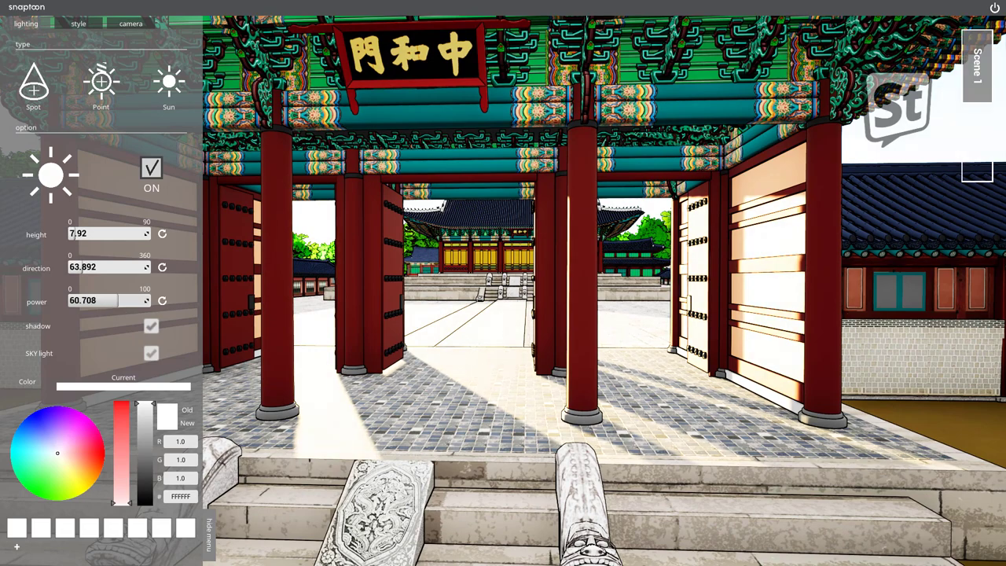
pyautogui.click(130, 23)
pyautogui.moveTo(111, 189); pyautogui.dragTo(109, 189)
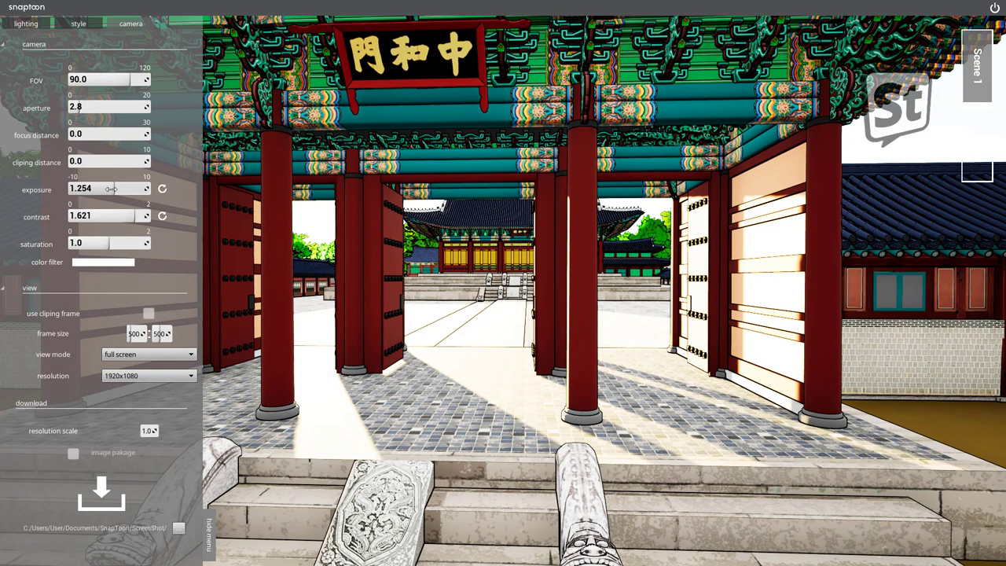
pyautogui.scroll(3, 542, 291)
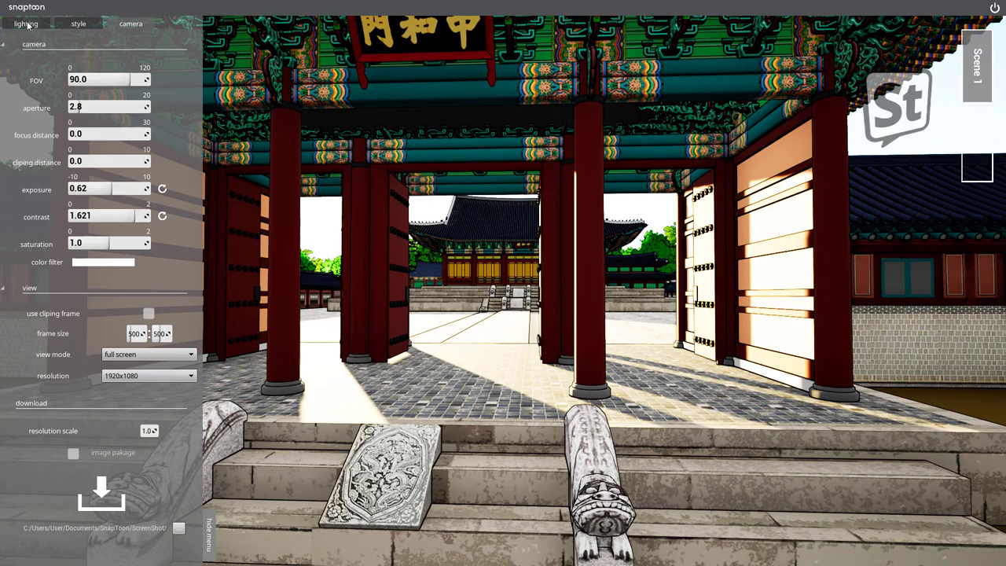
# Turn on the Bloom effect at 2.79 for the gate scene
pyautogui.click(26, 23)
pyautogui.click(70, 23)
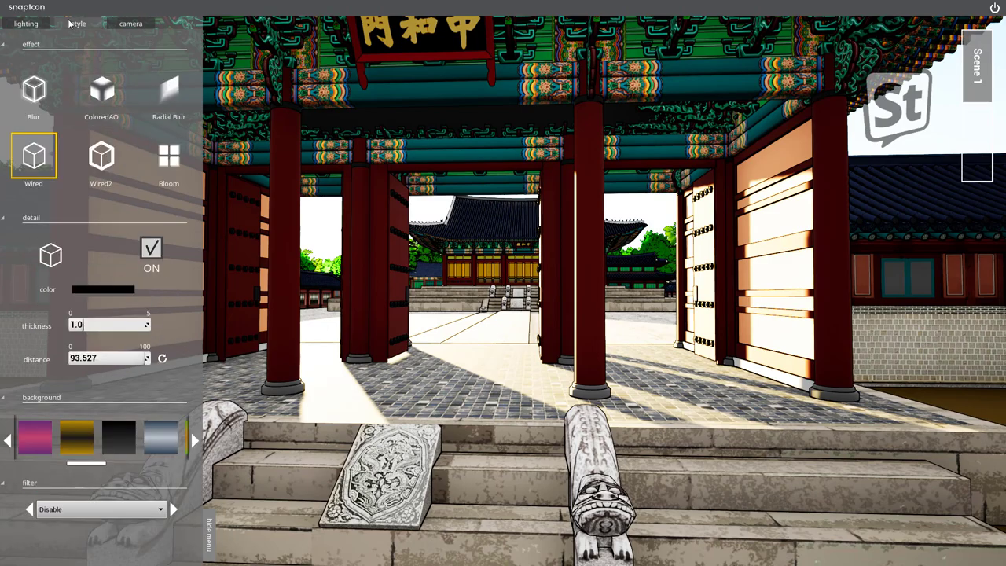
pyautogui.click(175, 179)
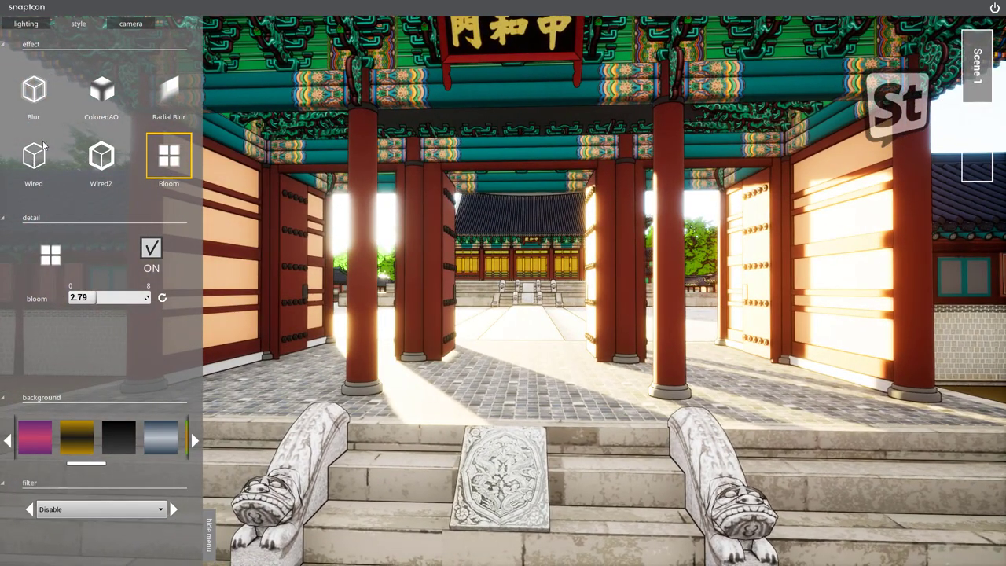
# Try a Blur with strength 0.106 and an adjusted distance, then switch it off
pyautogui.click(33, 91)
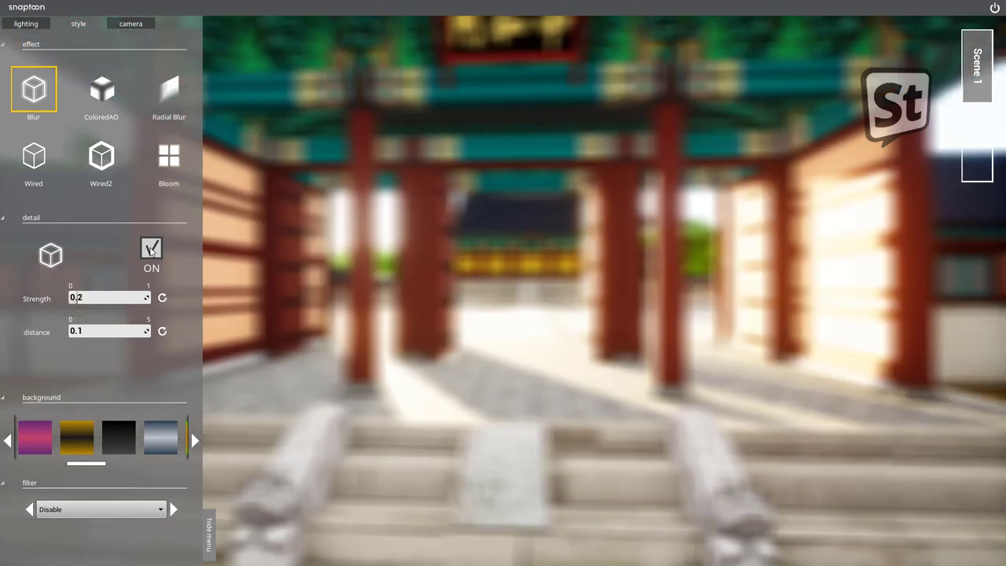
pyautogui.write('0.106')
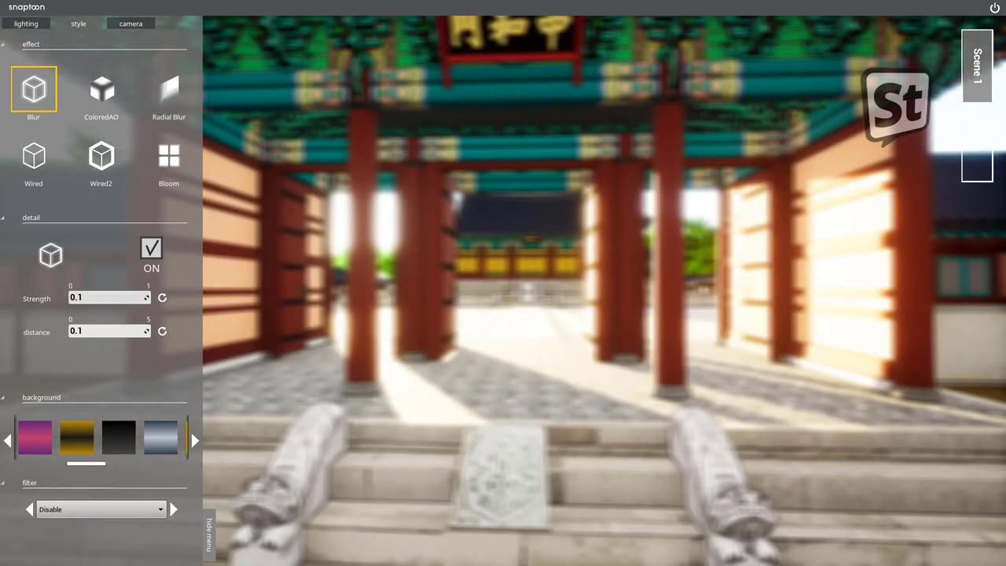
pyautogui.click(81, 330)
pyautogui.write('0.975')
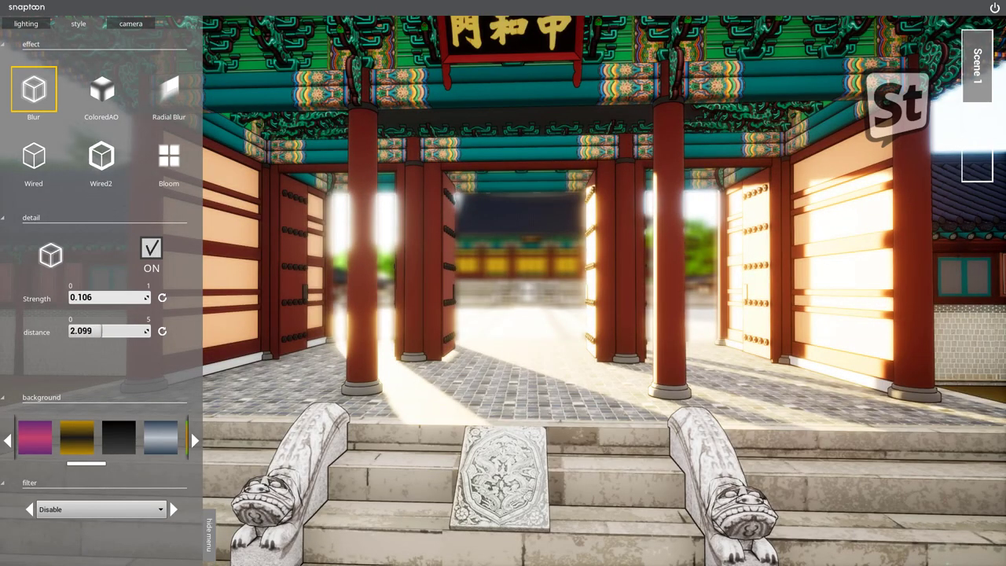
pyautogui.write('0')
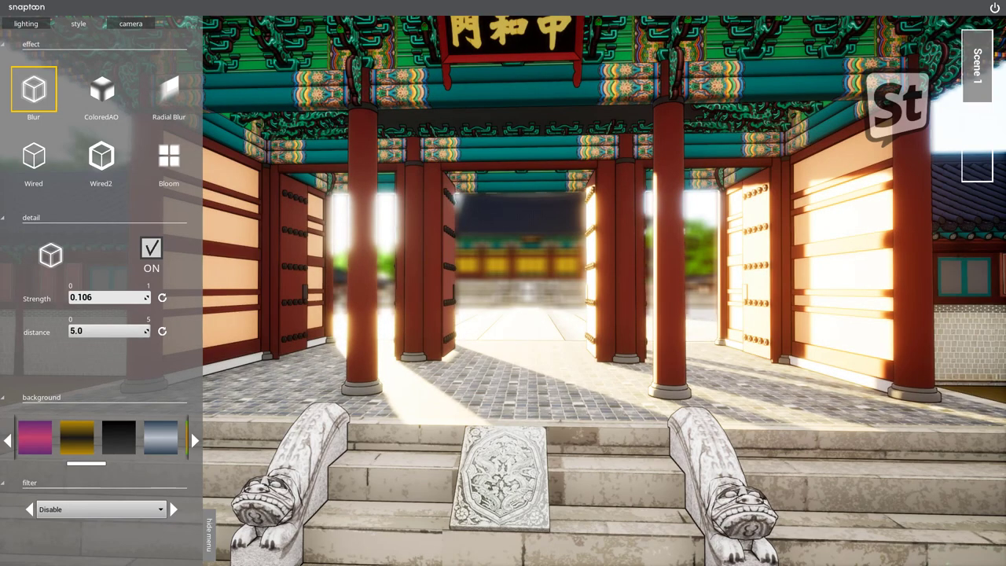
pyautogui.write('.845')
pyautogui.write('4.067')
pyautogui.click(151, 248)
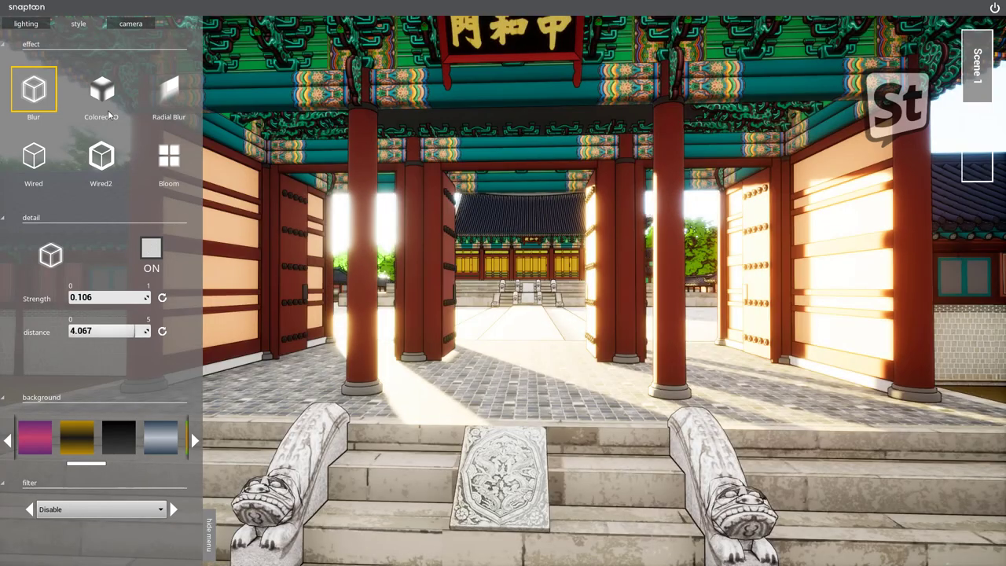
pyautogui.click(130, 25)
# Narrow the field of view to about 20 and fly toward the gate, testing focus distance
pyautogui.press('d')
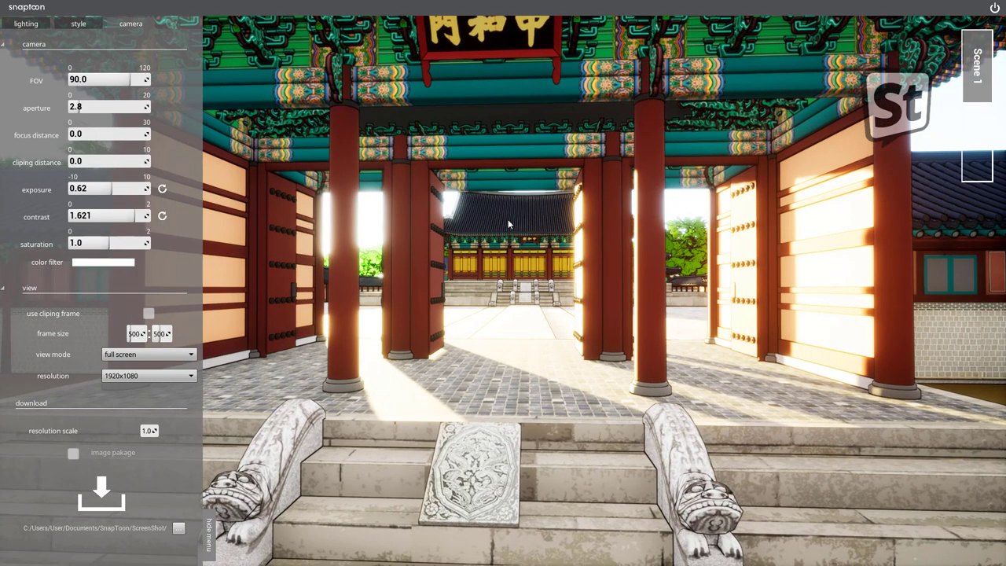
pyautogui.click(81, 80)
pyautogui.press('w')
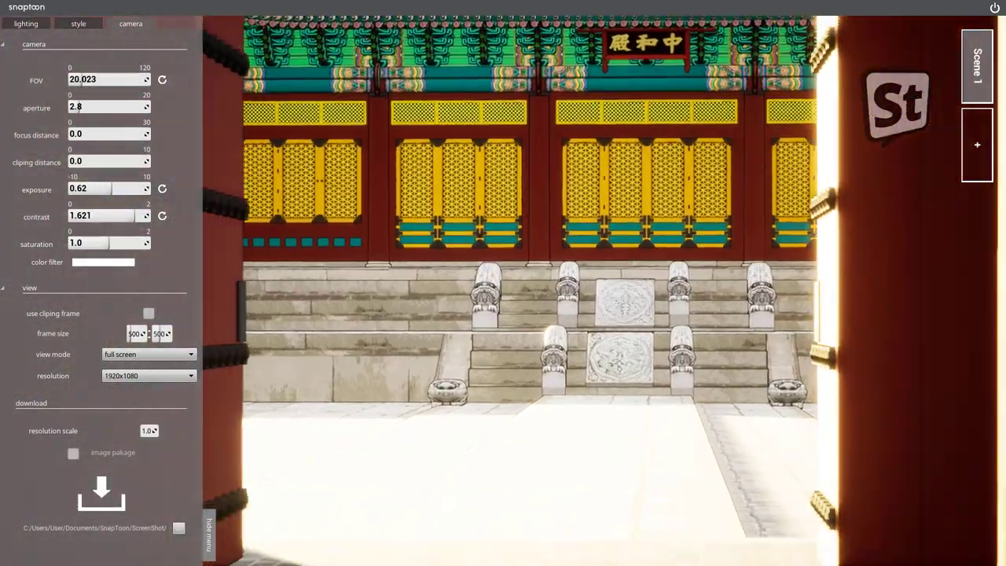
pyautogui.press('w')
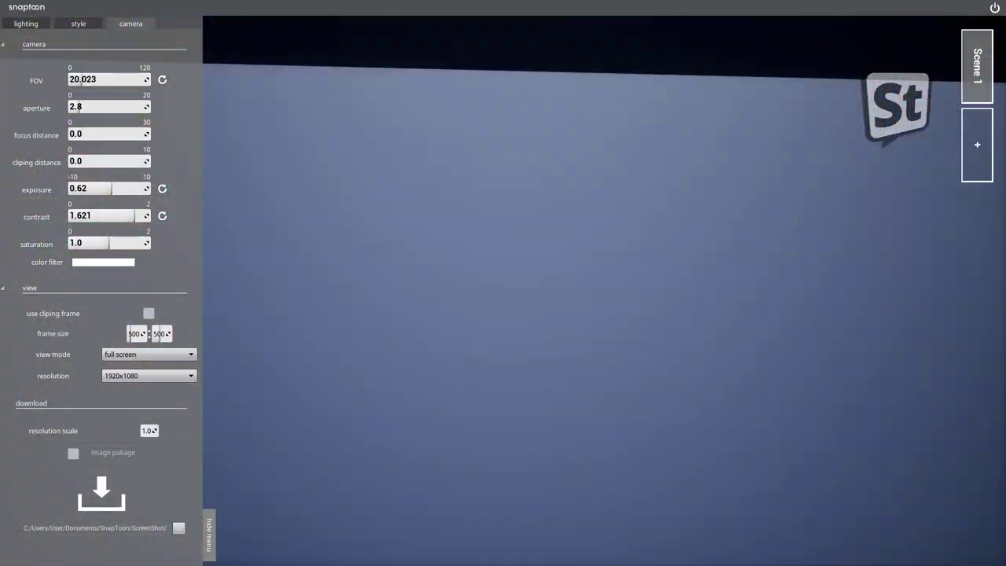
pyautogui.moveTo(69, 133)
pyautogui.mouseDown()
pyautogui.moveTo(88, 133)
pyautogui.moveTo(77, 161)
pyautogui.moveTo(132, 161)
pyautogui.mouseUp()
pyautogui.click(161, 134)
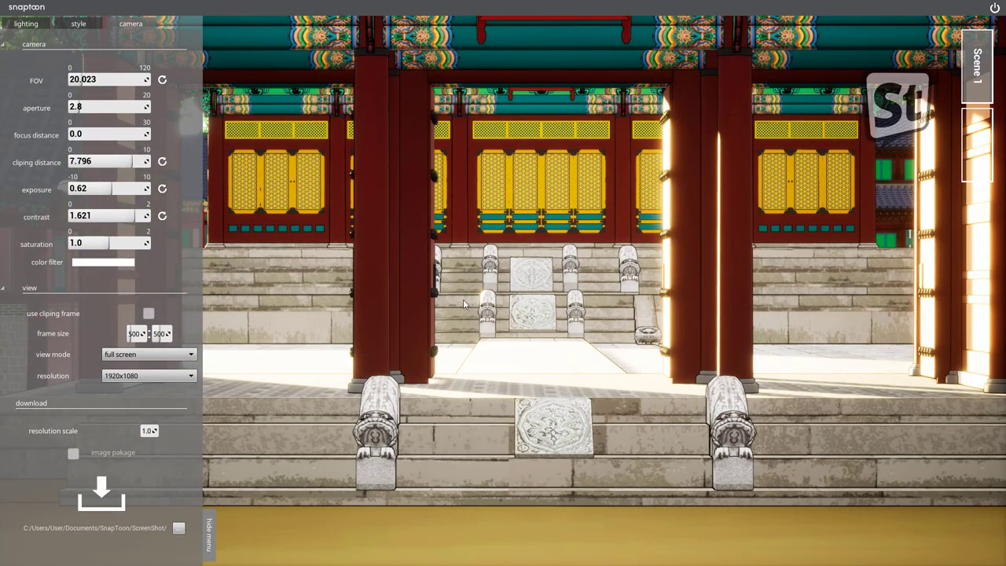
# Move closer to the gate sign, try focus blur again, then reset focus to zero
pyautogui.press('w')
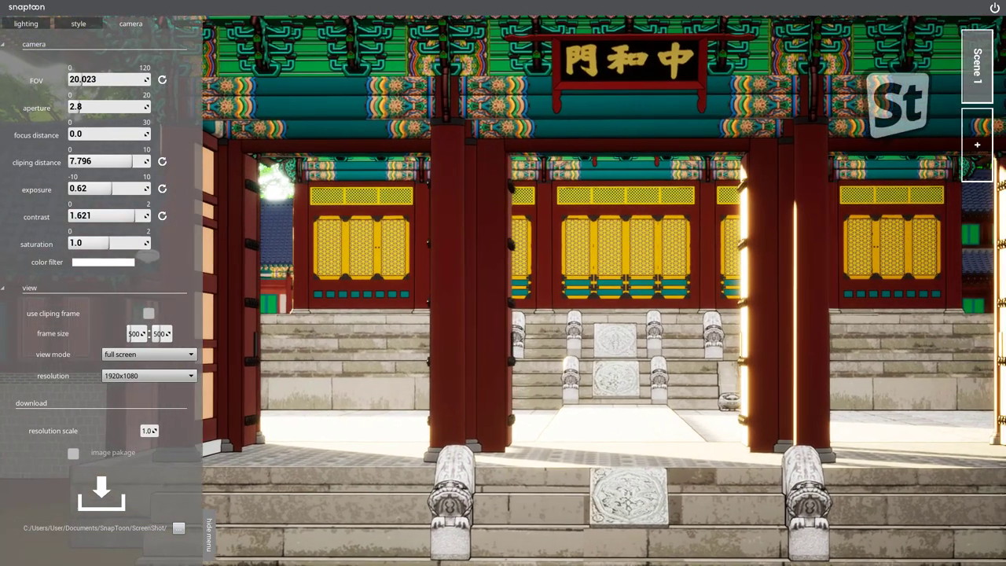
pyautogui.press('d')
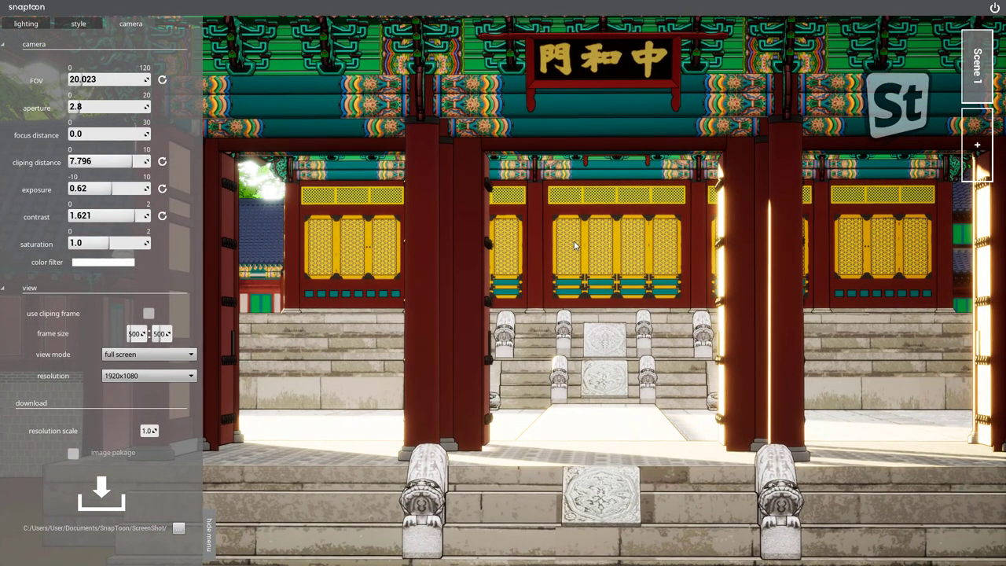
pyautogui.moveTo(70, 133)
pyautogui.mouseDown()
pyautogui.moveTo(149, 134)
pyautogui.moveTo(71, 134)
pyautogui.moveTo(117, 135)
pyautogui.moveTo(71, 134)
pyautogui.moveTo(80, 135)
pyautogui.mouseUp()
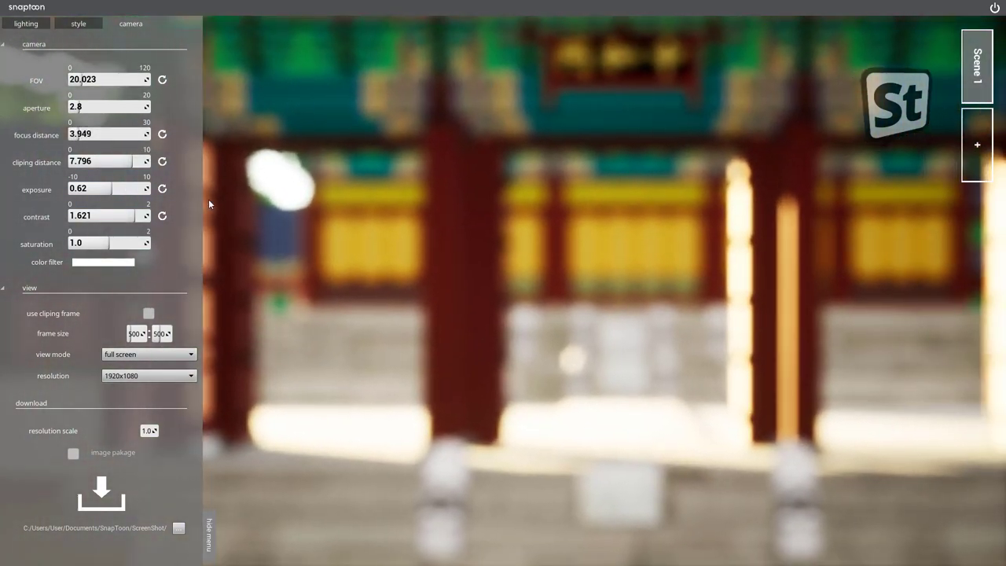
pyautogui.click(161, 134)
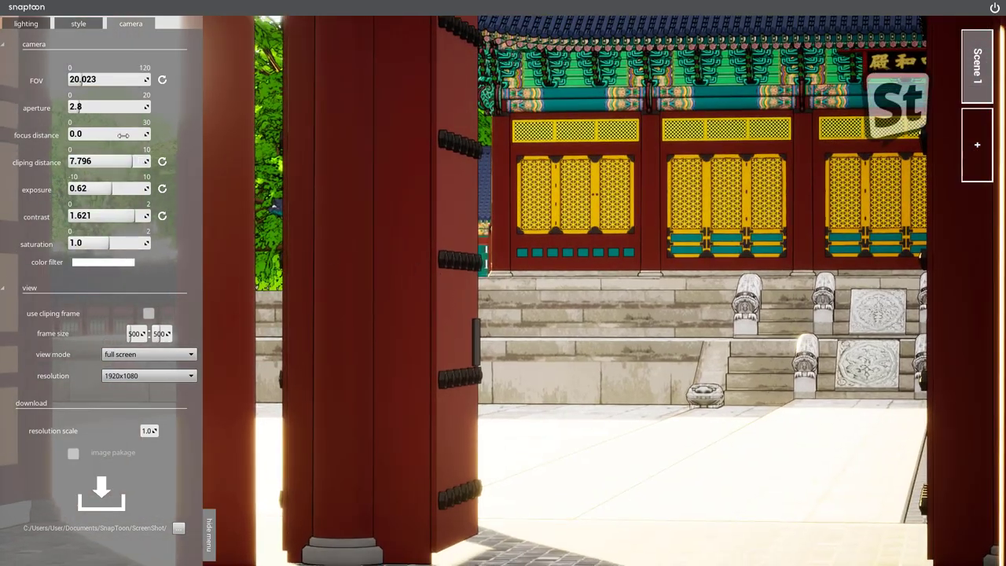
pyautogui.scroll(5, 465, 270)
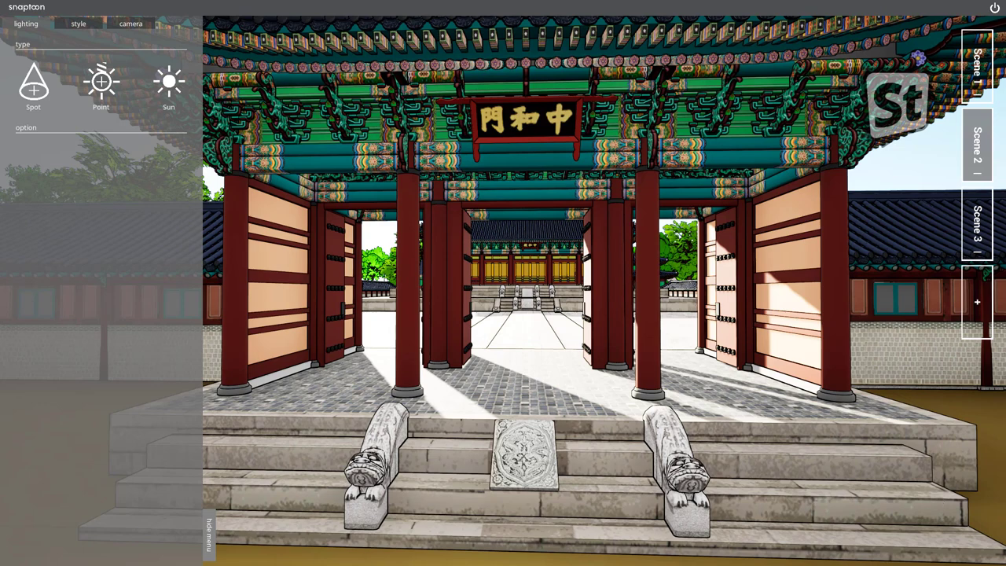
# Turn on Radial Blur and try widths up to maximum and samples from 2 to 20
pyautogui.click(86, 26)
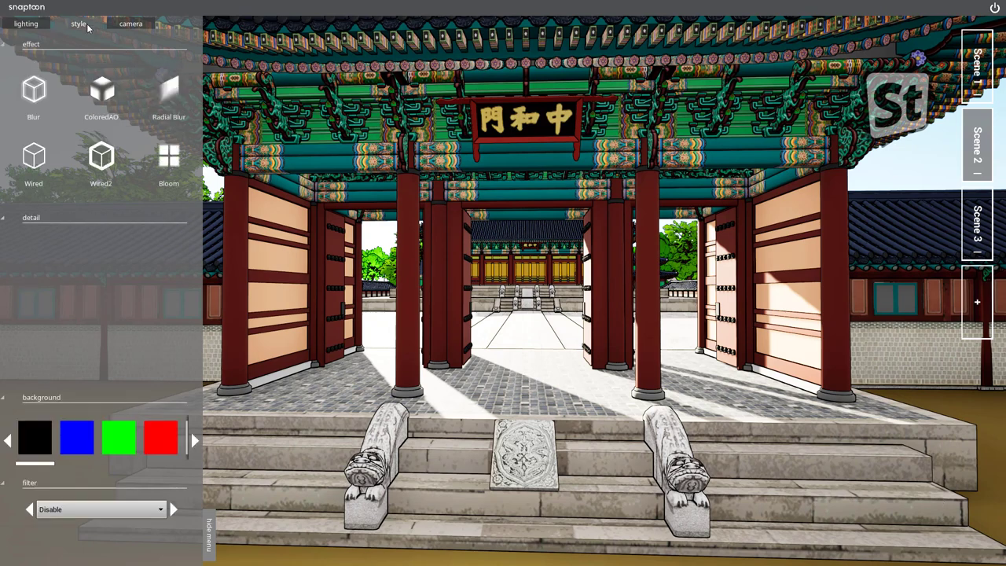
pyautogui.click(178, 101)
pyautogui.click(146, 249)
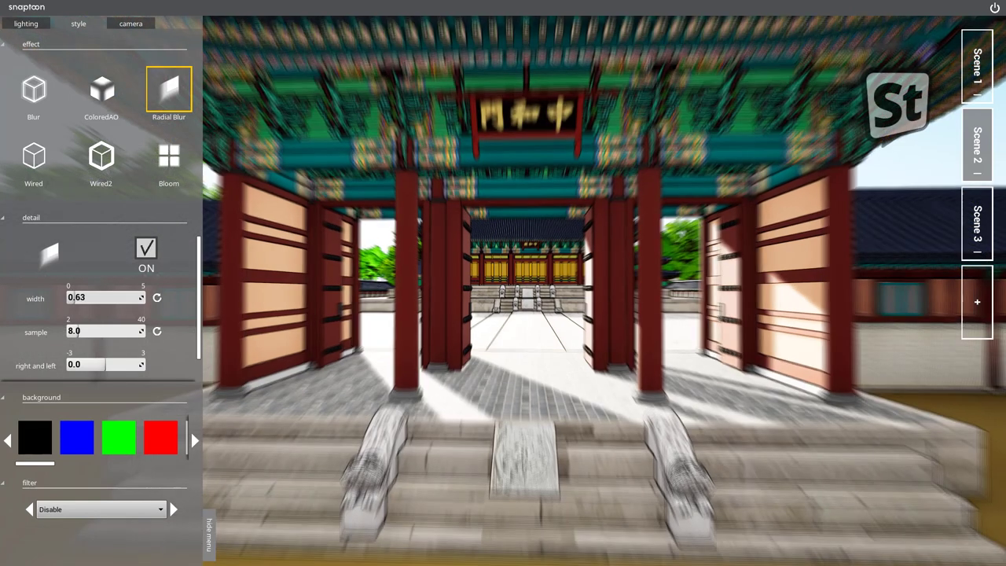
pyautogui.moveTo(77, 296); pyautogui.dragTo(92, 297)
pyautogui.moveTo(79, 331); pyautogui.dragTo(67, 331)
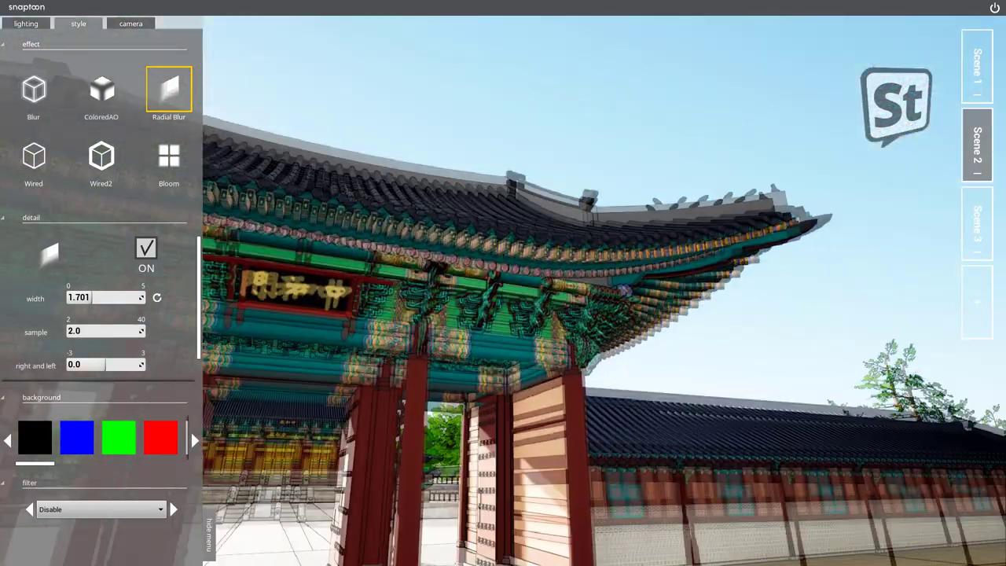
pyautogui.moveTo(93, 297); pyautogui.dragTo(141, 297)
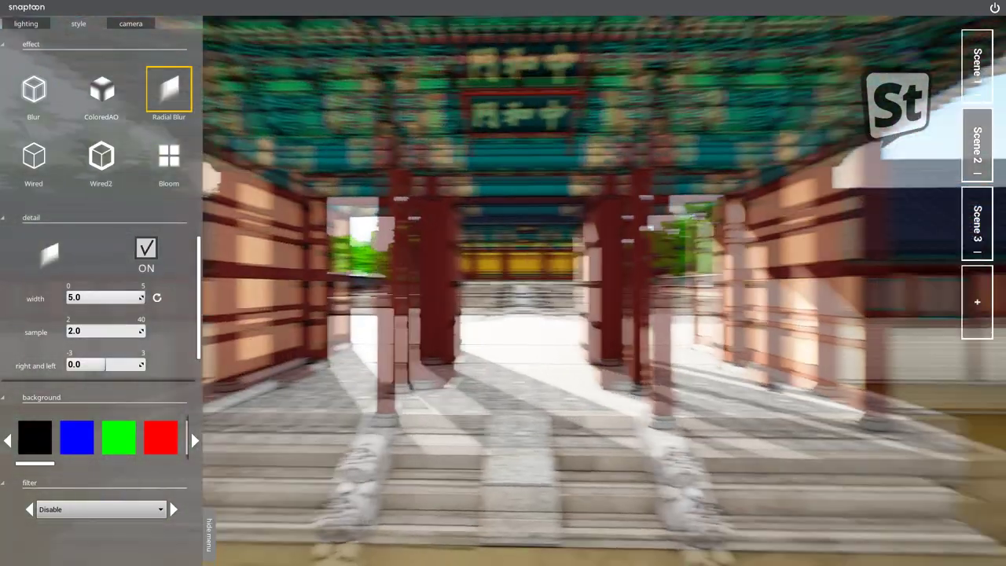
pyautogui.click(103, 331)
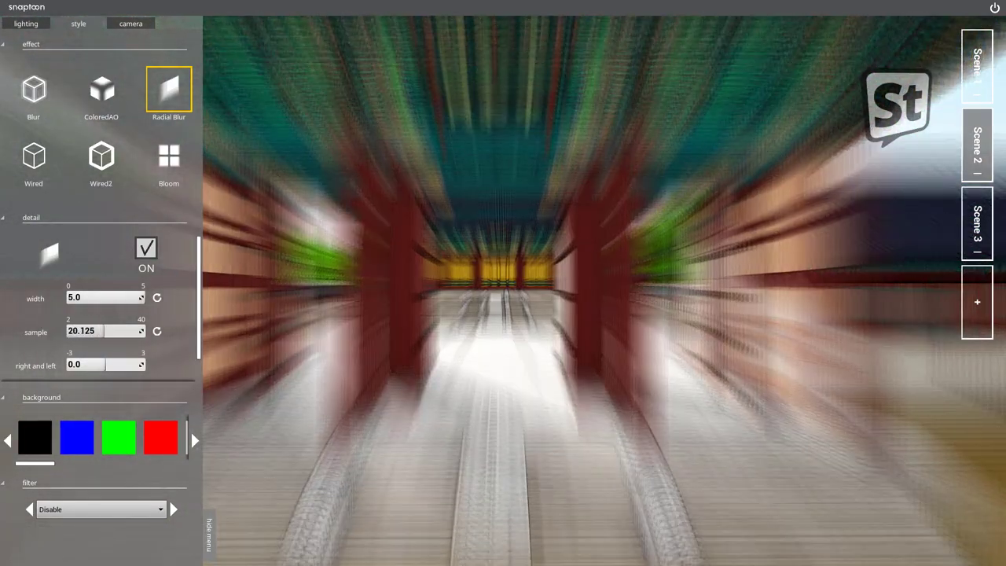
pyautogui.scroll(-1, 102, 330)
# Shift the blur centre, max samples at 40, and set radial blur width to 3.442
pyautogui.click(101, 336)
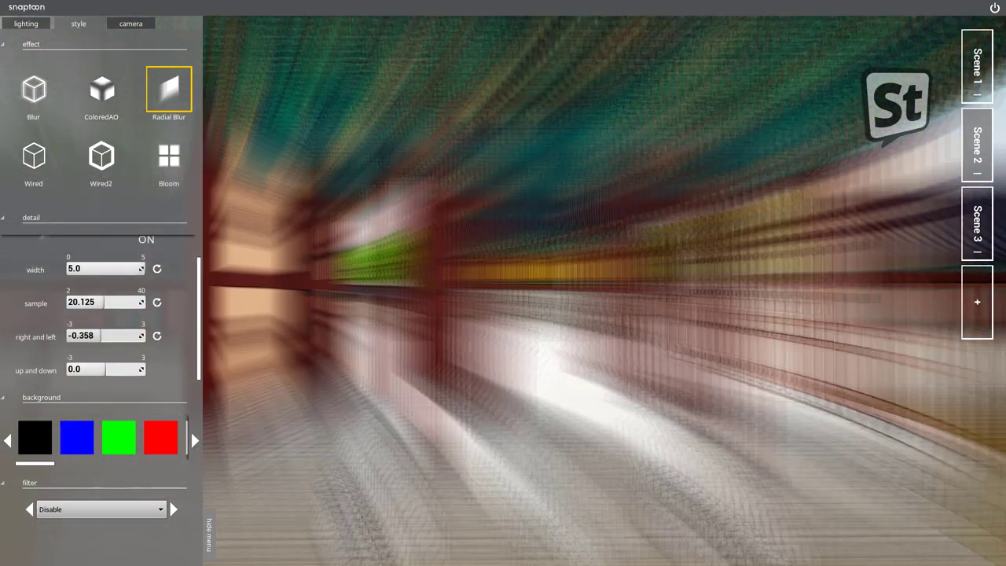
pyautogui.moveTo(102, 335); pyautogui.dragTo(106, 336)
pyautogui.moveTo(82, 299); pyautogui.dragTo(88, 294)
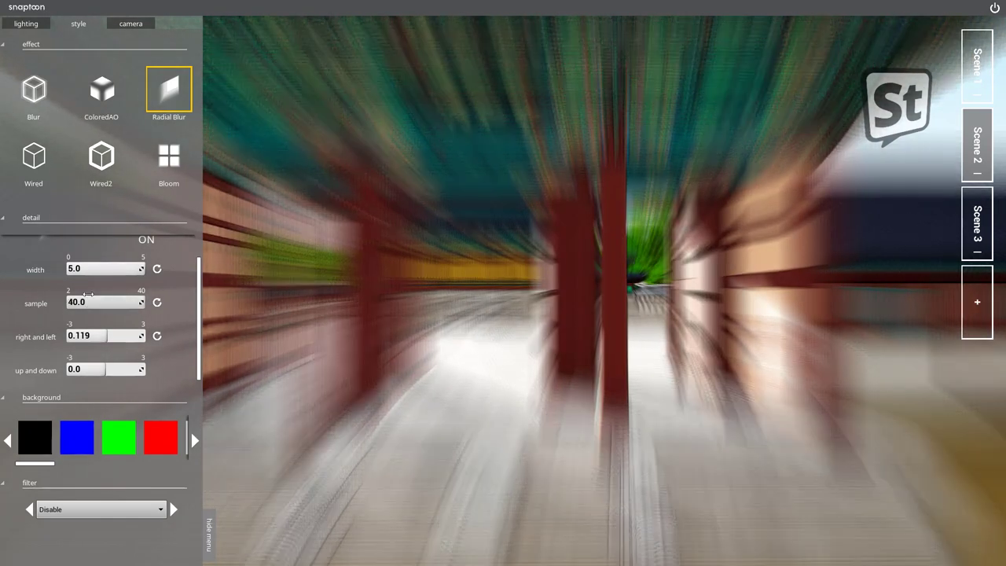
pyautogui.moveTo(140, 269); pyautogui.dragTo(120, 268)
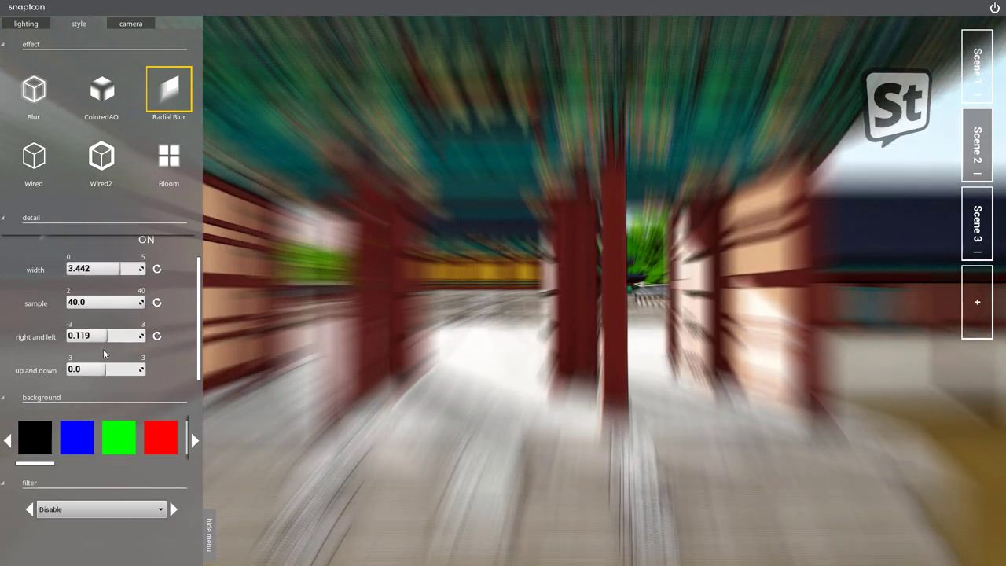
pyautogui.moveTo(104, 368)
pyautogui.mouseDown()
pyautogui.moveTo(117, 369)
pyautogui.moveTo(103, 368)
pyautogui.mouseUp()
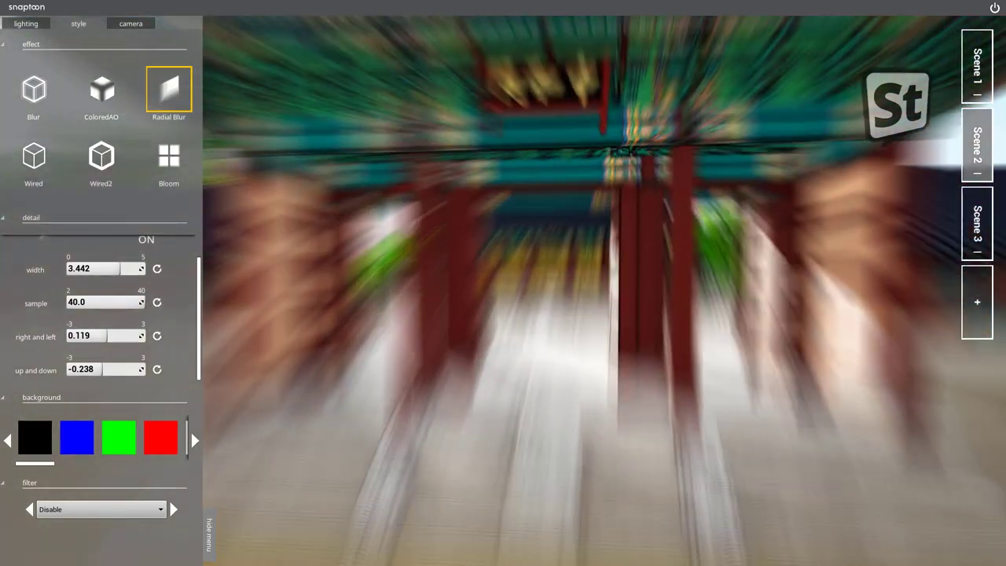
# Toggle the radial blur ON checkbox several times, leaving it checked
pyautogui.click(149, 250)
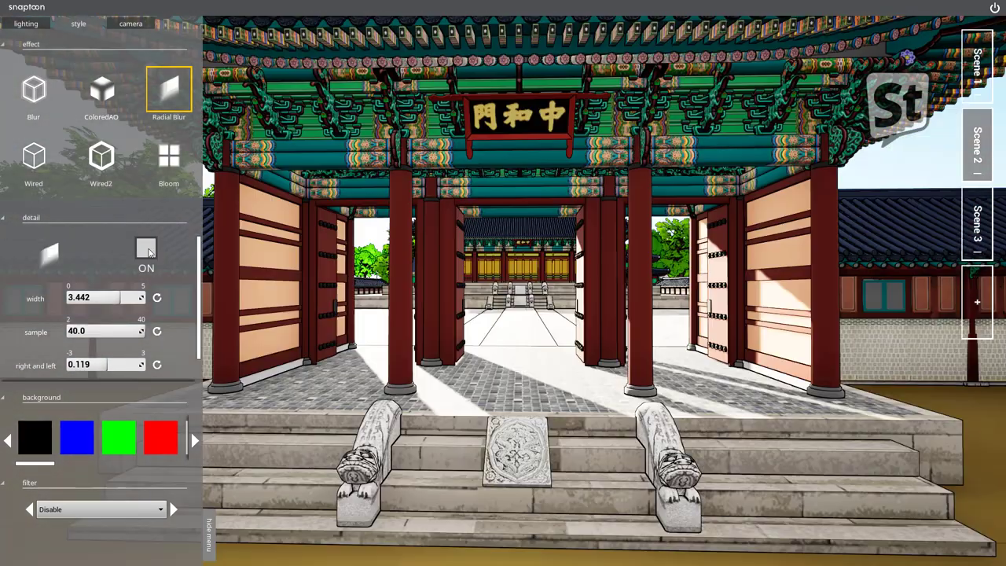
pyautogui.click(149, 250)
pyautogui.click(144, 254)
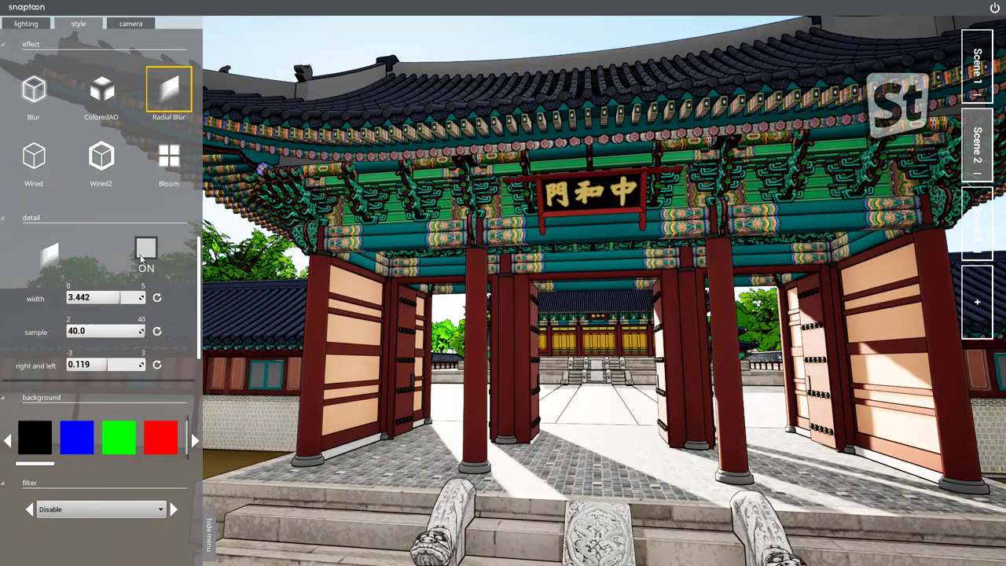
pyautogui.click(145, 249)
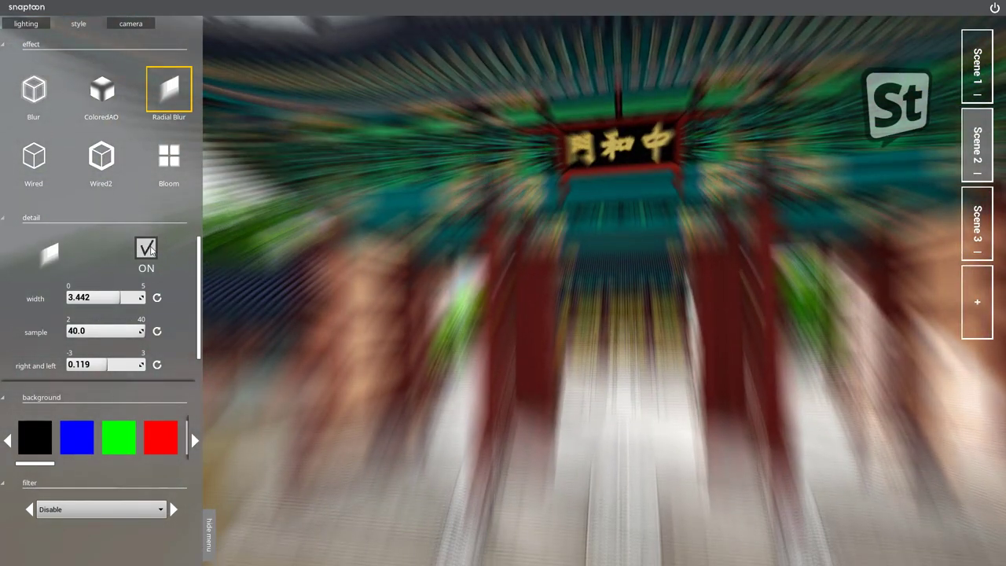
pyautogui.click(149, 250)
pyautogui.click(149, 250)
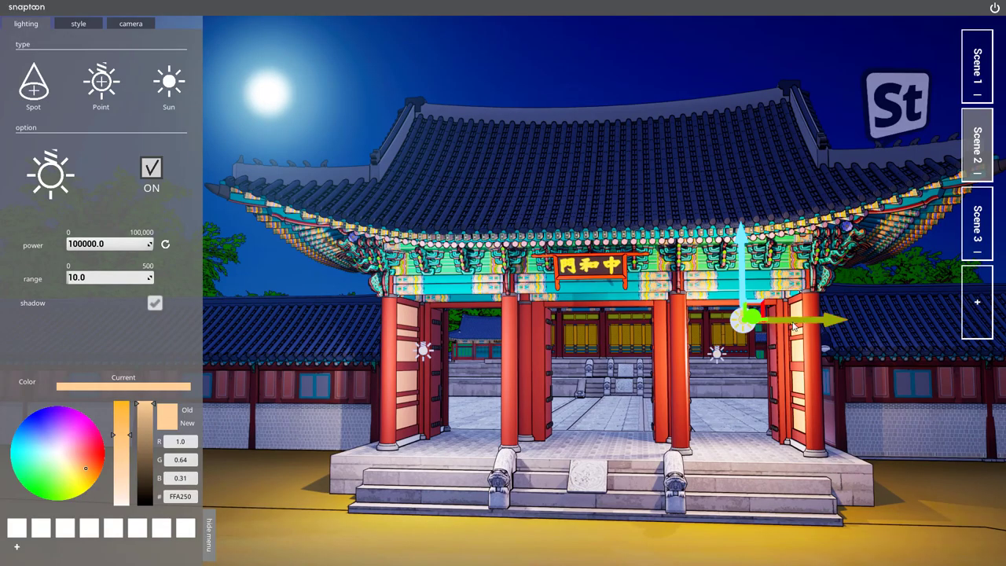
# Drag the point light beside the gate, then give the sun height 18.188 and direction 63.892
pyautogui.moveTo(803, 320)
pyautogui.mouseDown()
pyautogui.moveTo(332, 322)
pyautogui.moveTo(831, 348)
pyautogui.mouseUp()
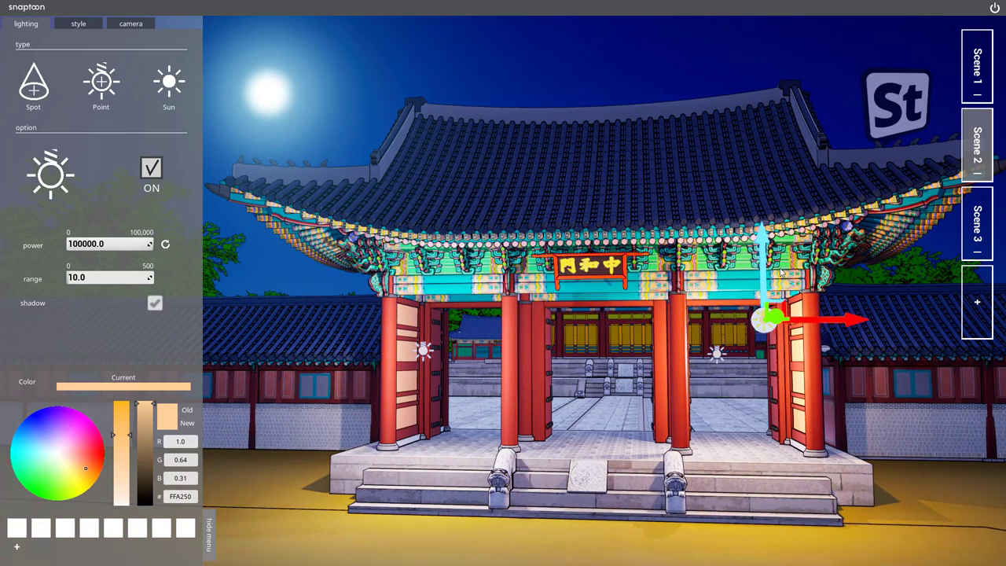
pyautogui.moveTo(763, 255); pyautogui.dragTo(620, 229)
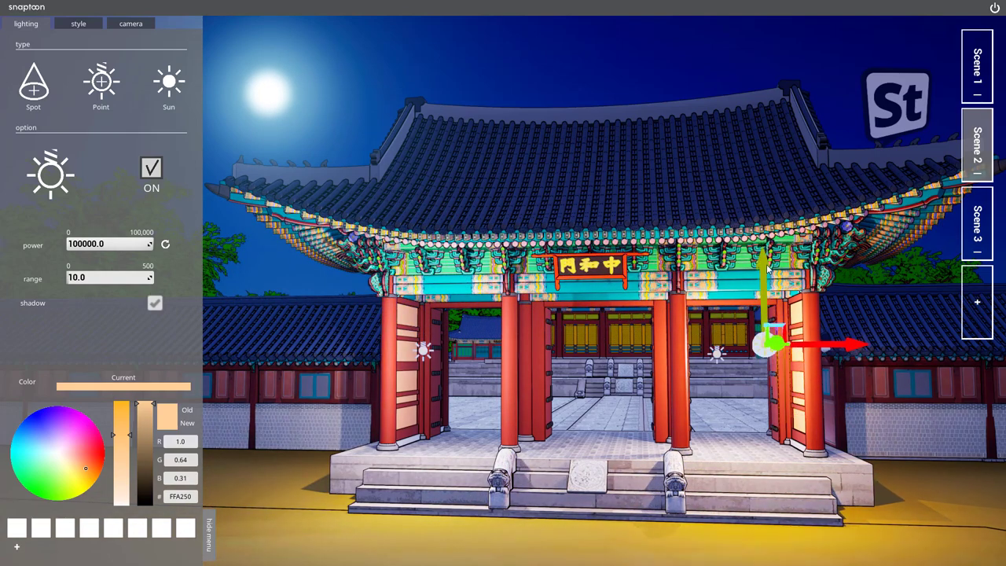
pyautogui.click(169, 82)
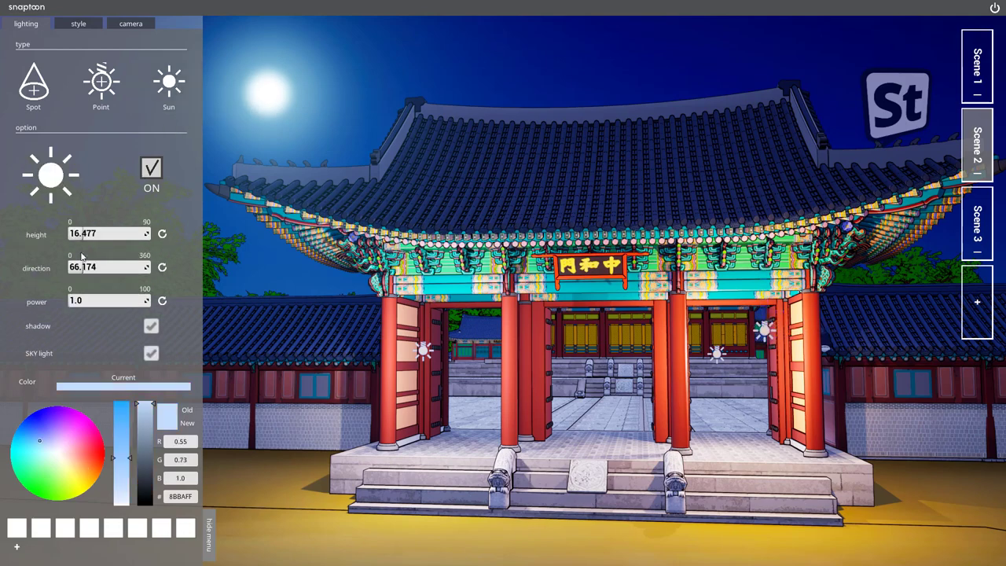
pyautogui.moveTo(82, 233)
pyautogui.mouseDown()
pyautogui.moveTo(73, 233)
pyautogui.moveTo(83, 233)
pyautogui.mouseUp()
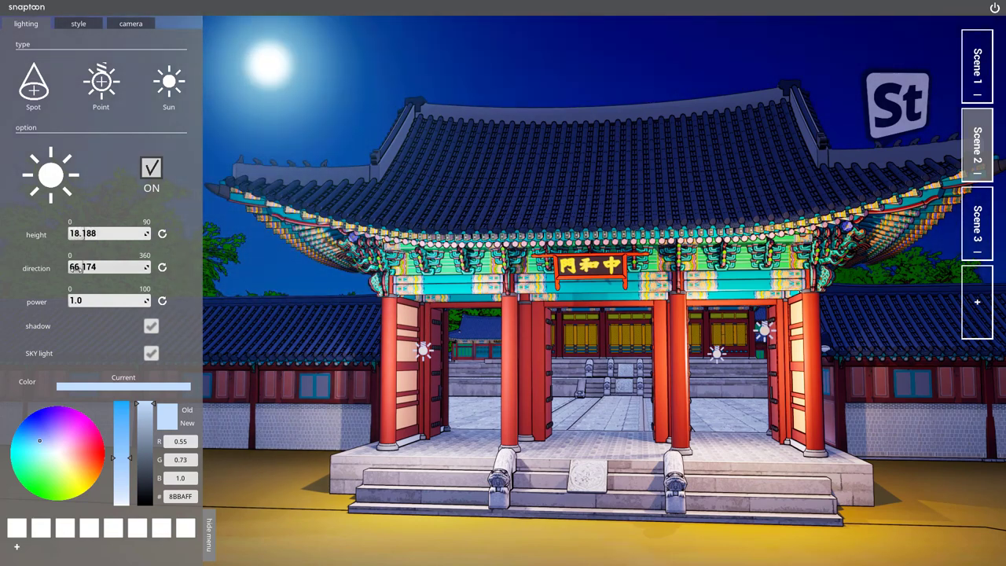
pyautogui.moveTo(82, 267); pyautogui.dragTo(83, 267)
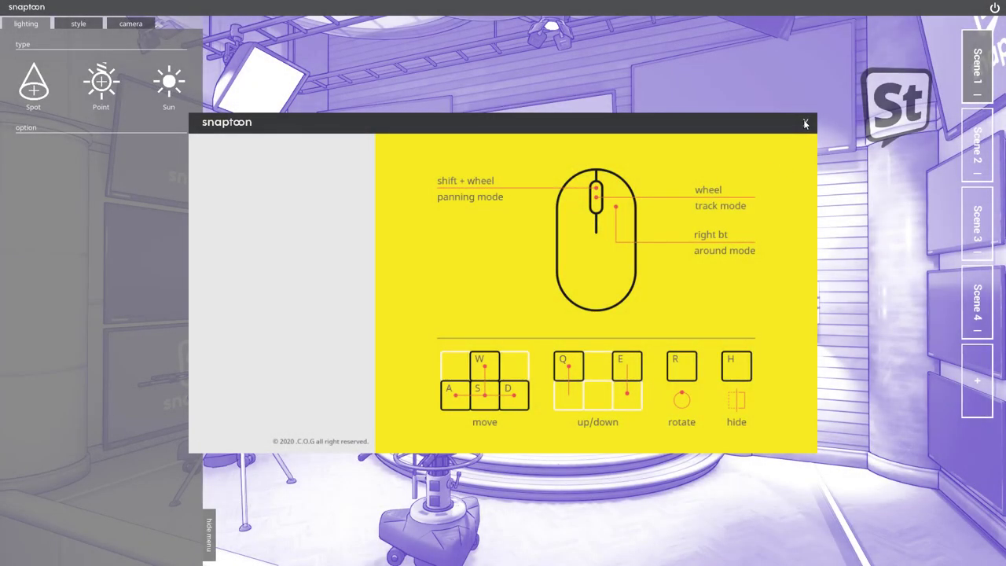
# Add the studio view as Scene 5 and enable Wired outline at thickness 1.0, distance 24.743
pyautogui.click(805, 123)
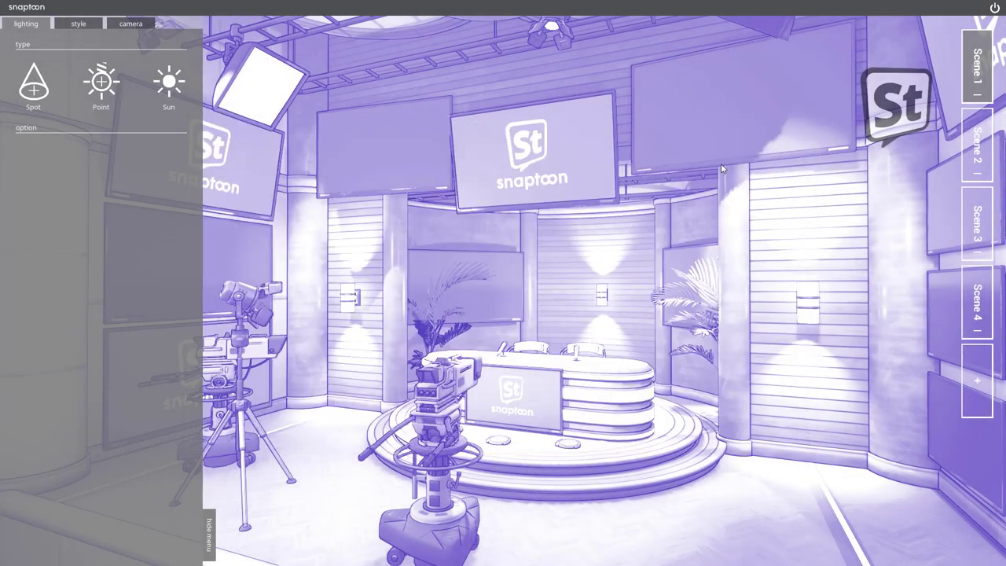
pyautogui.click(986, 352)
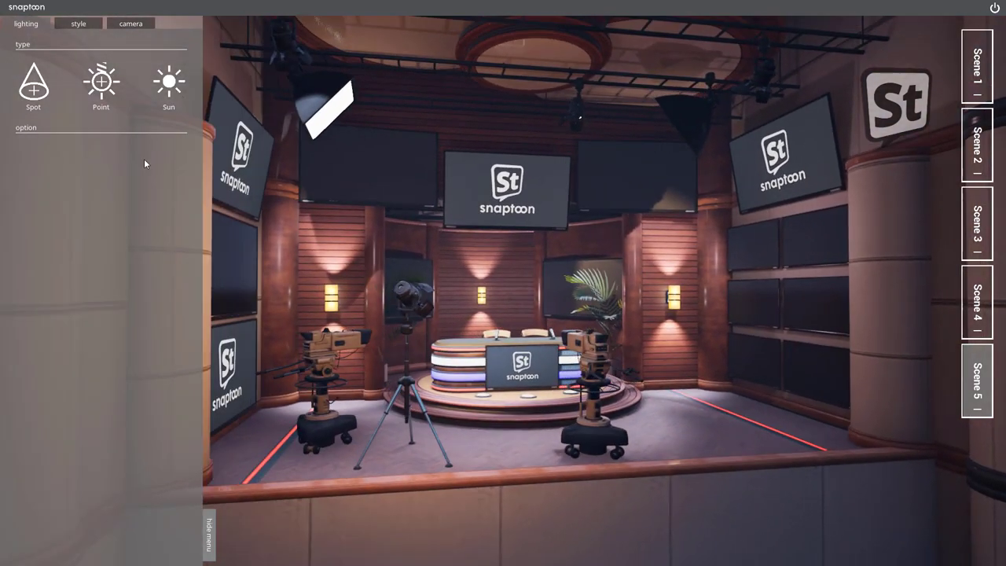
pyautogui.click(88, 26)
pyautogui.click(34, 155)
pyautogui.click(151, 248)
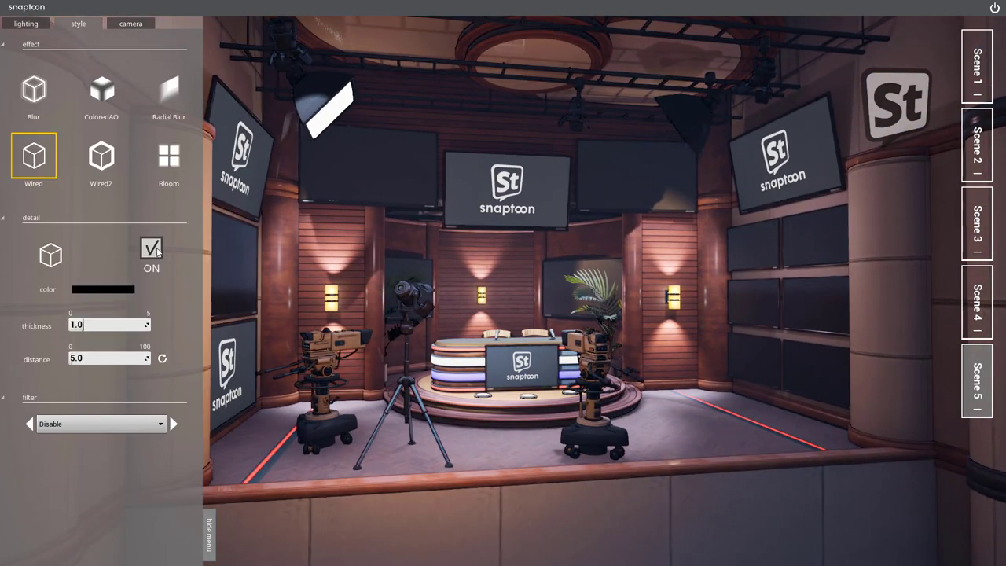
pyautogui.moveTo(79, 357); pyautogui.dragTo(94, 250)
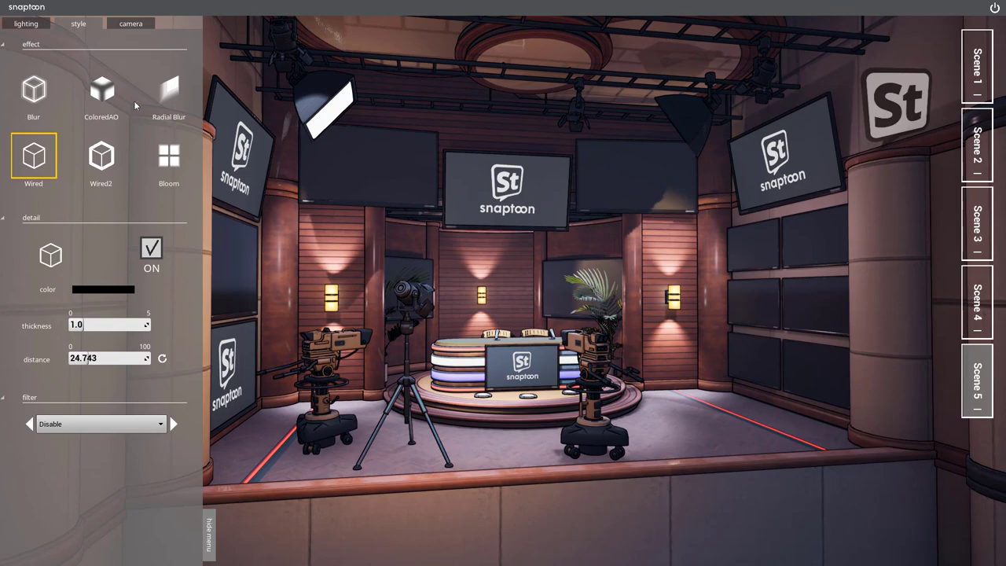
# Narrow the camera FOV to 32.193, focus near 10.5, and set aperture to 0.2
pyautogui.click(36, 25)
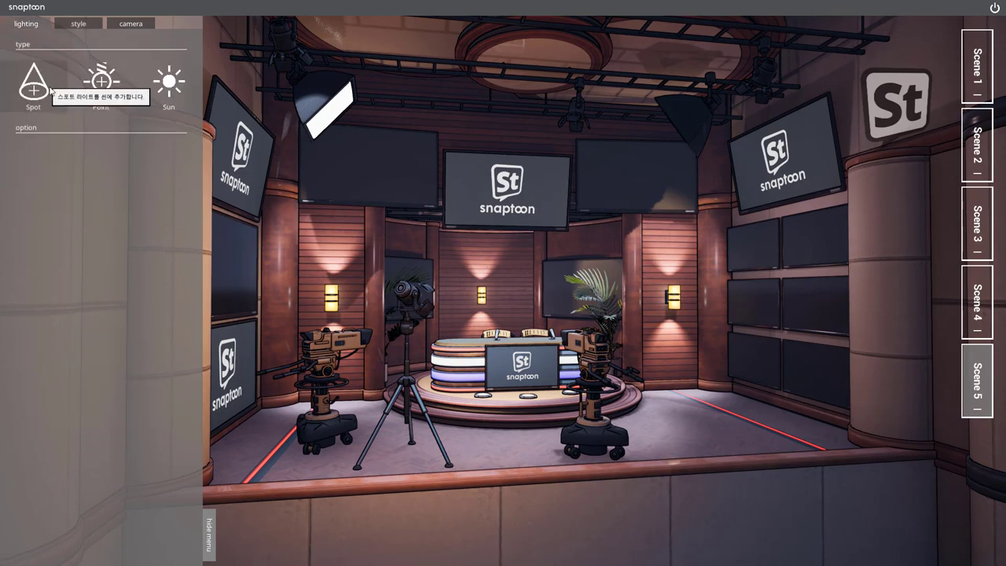
pyautogui.click(135, 26)
pyautogui.moveTo(115, 79); pyautogui.dragTo(90, 80)
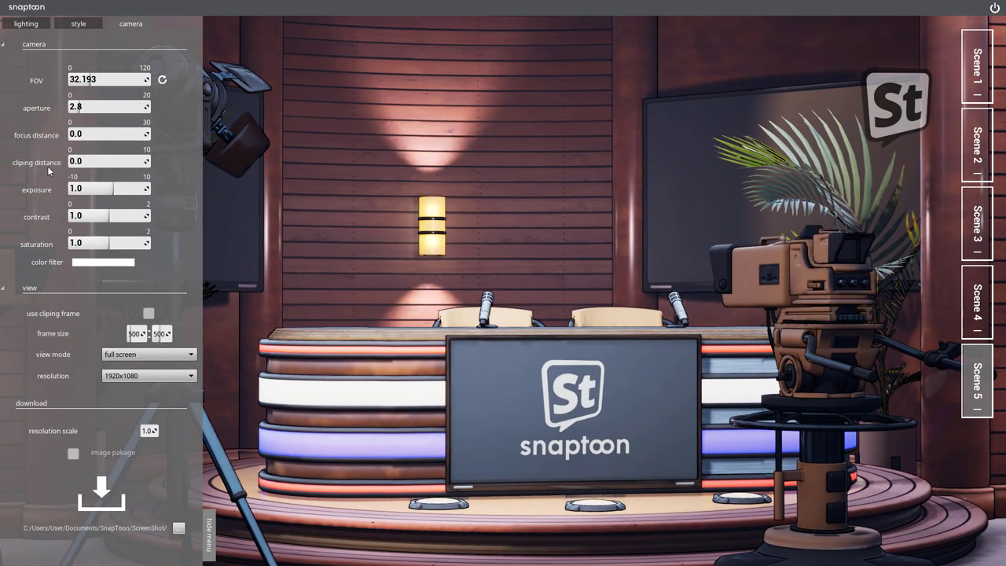
pyautogui.click(506, 324)
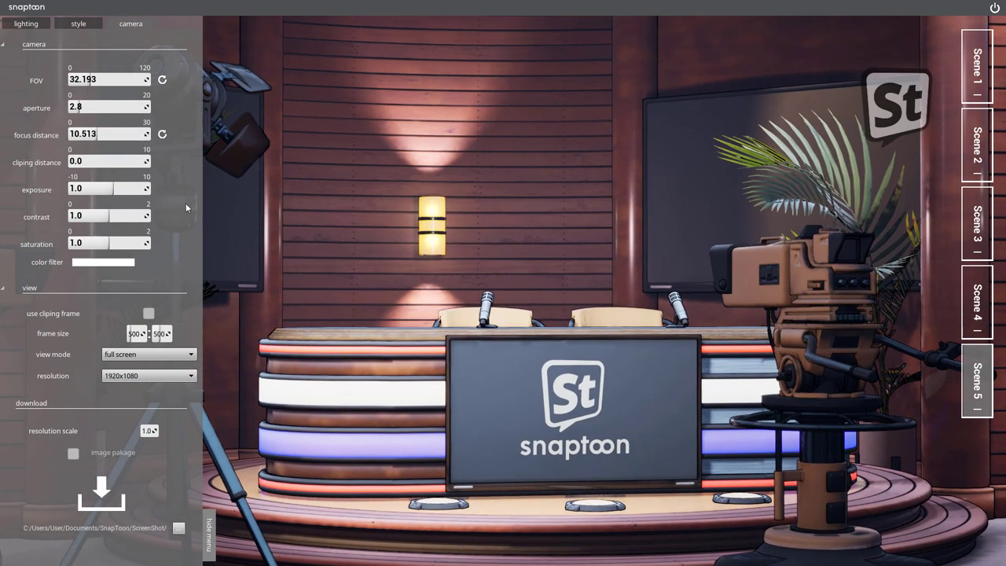
pyautogui.click(75, 107)
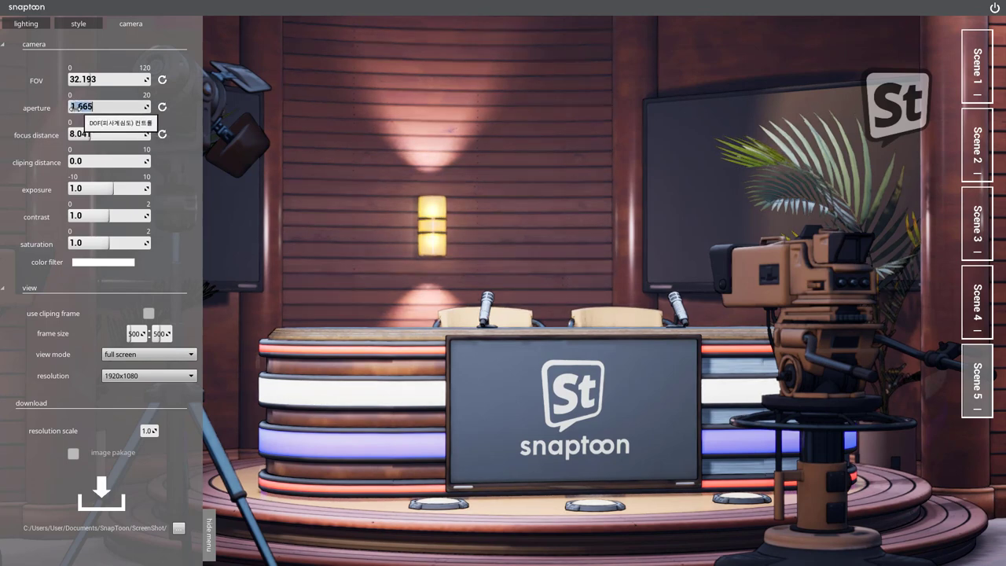
pyautogui.write('0.2')
pyautogui.press('Return')
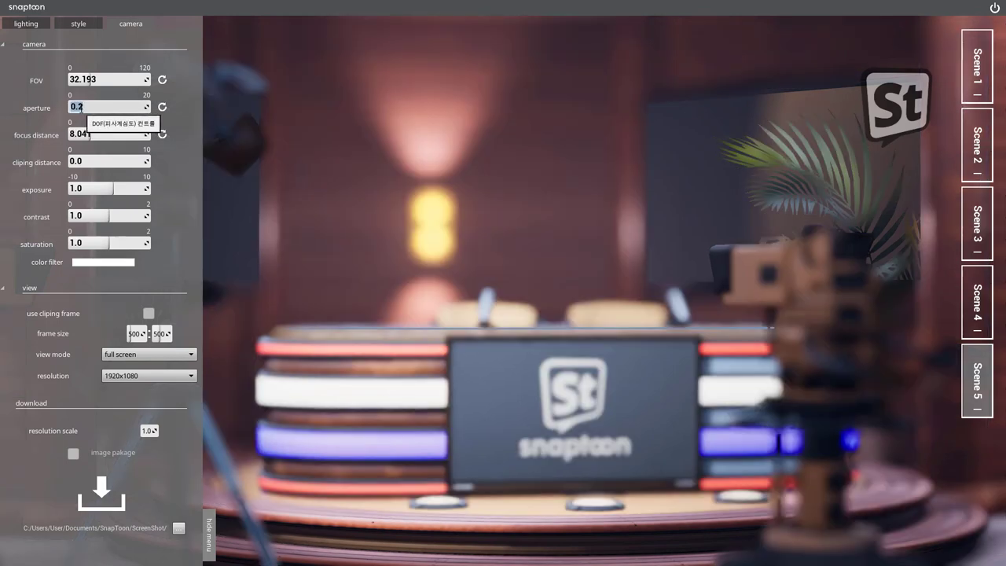
# Refocus on the desk at 10.515, nudge the camera closer, and ease aperture to 0.4
pyautogui.moveTo(101, 138); pyautogui.dragTo(118, 138)
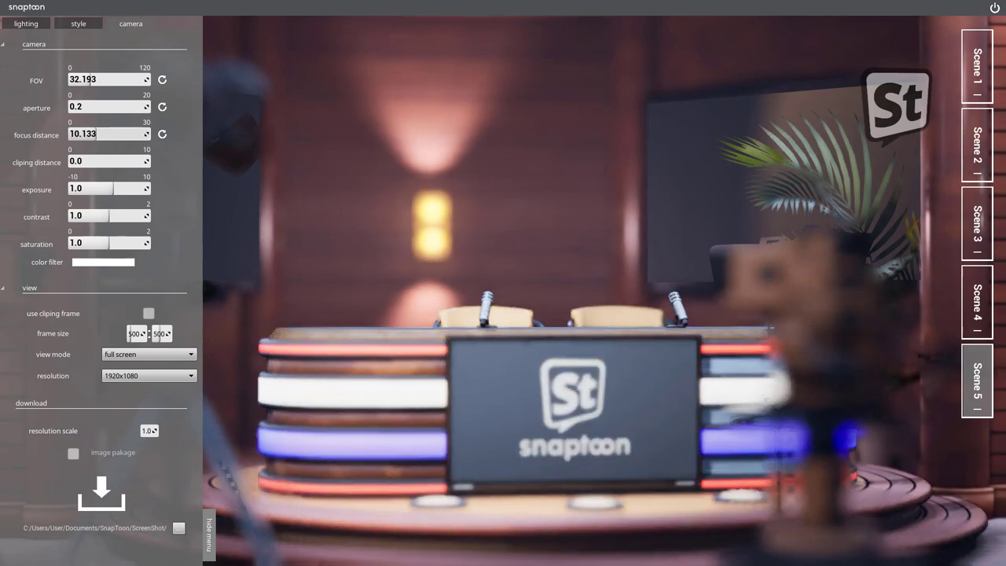
pyautogui.moveTo(509, 285); pyautogui.dragTo(527, 298)
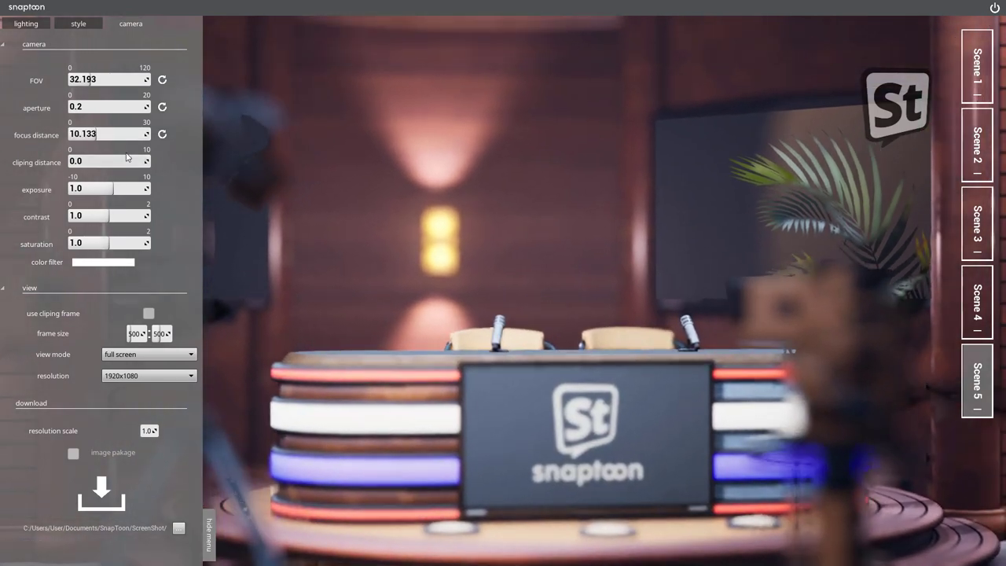
pyautogui.write('0.4')
pyautogui.press('Return')
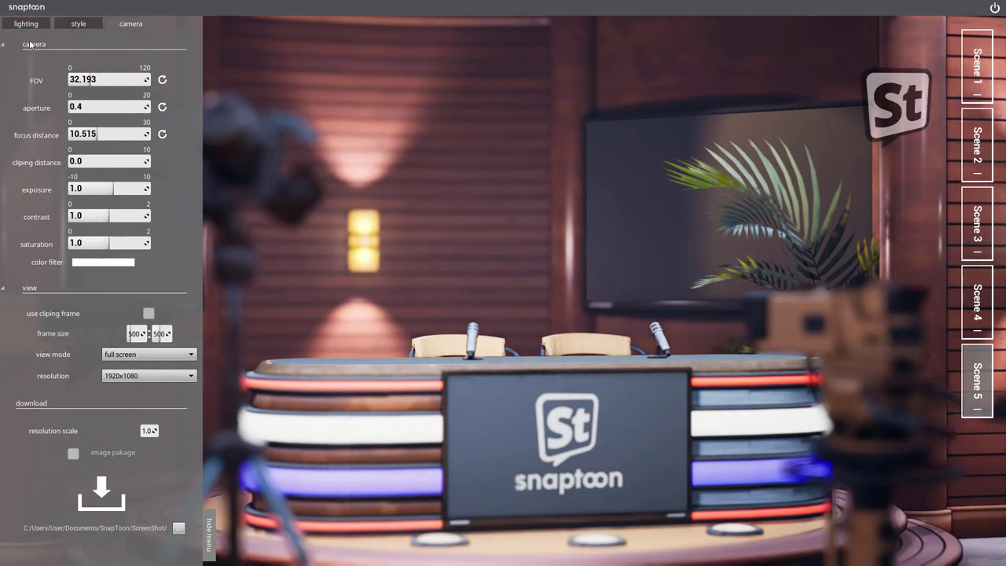
pyautogui.click(75, 26)
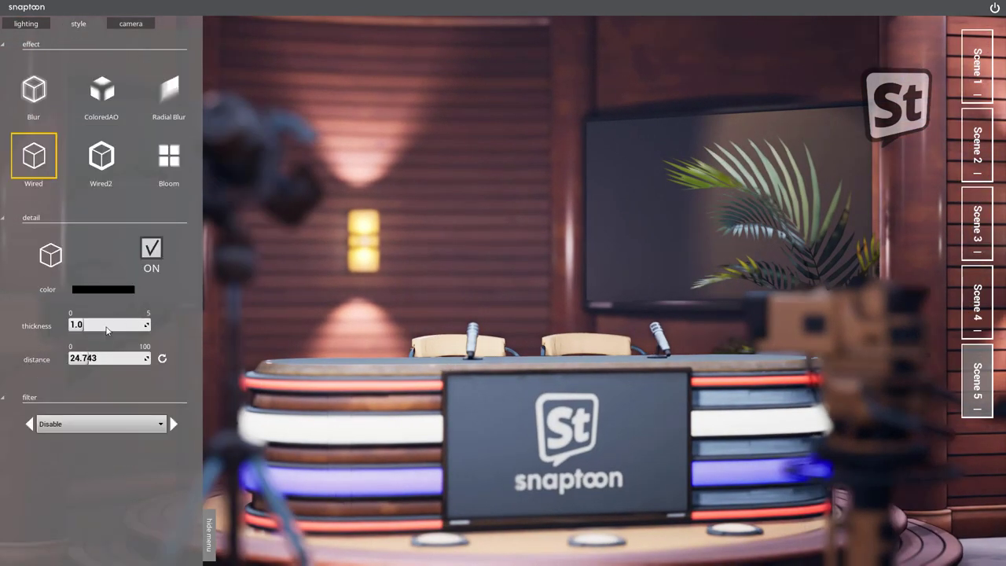
# Reset the camera aperture so the studio is sharp again
pyautogui.click(131, 24)
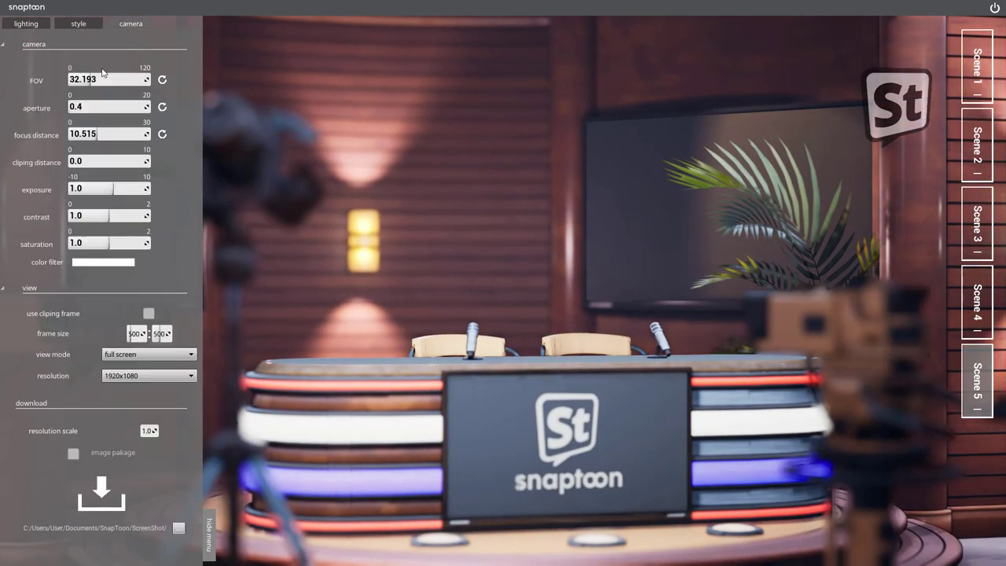
pyautogui.click(162, 107)
pyautogui.click(85, 26)
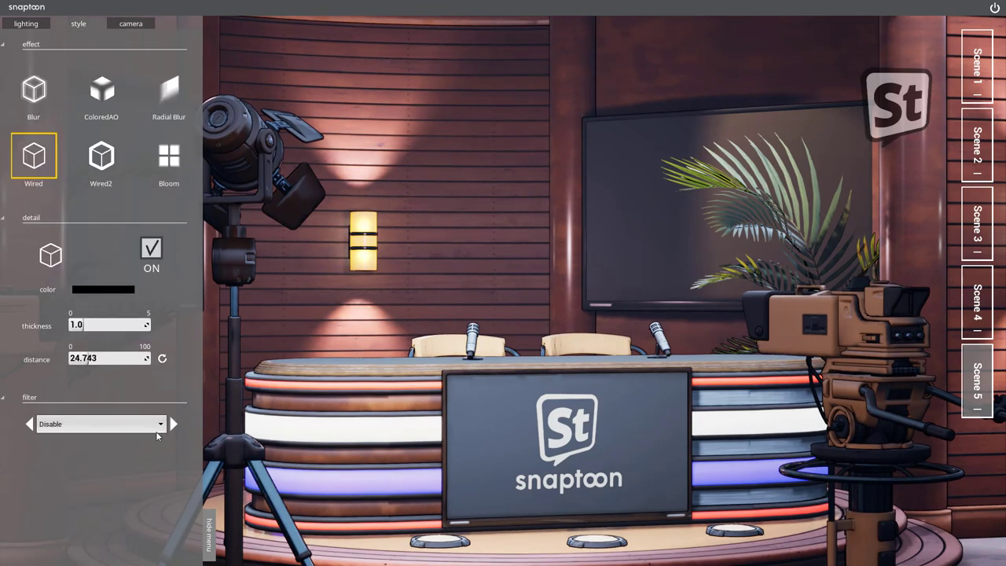
# Apply CLayerRed, then step through filters past Weather_Winter and Weather_Lightning to Weather_Everest_H
pyautogui.click(157, 434)
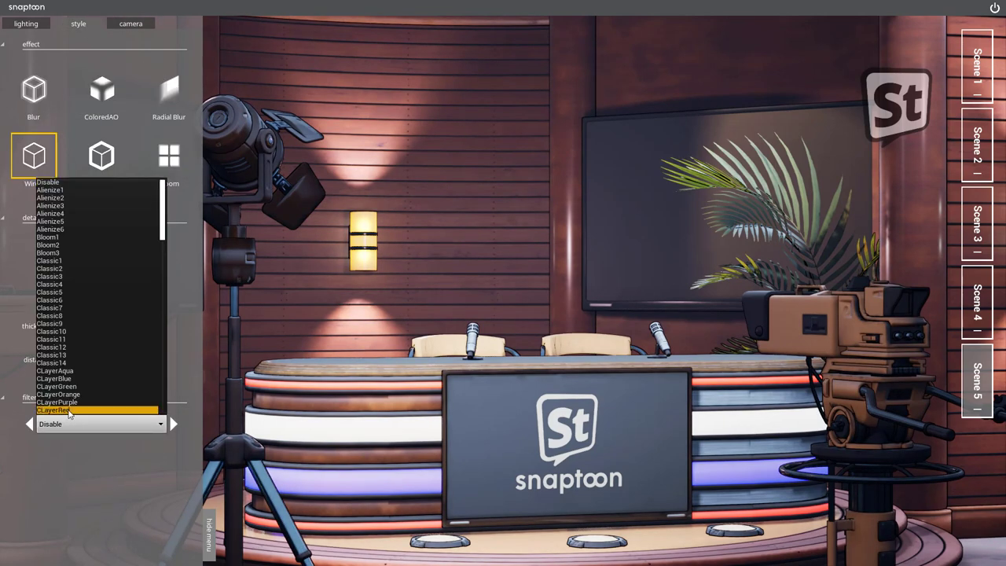
pyautogui.click(49, 407)
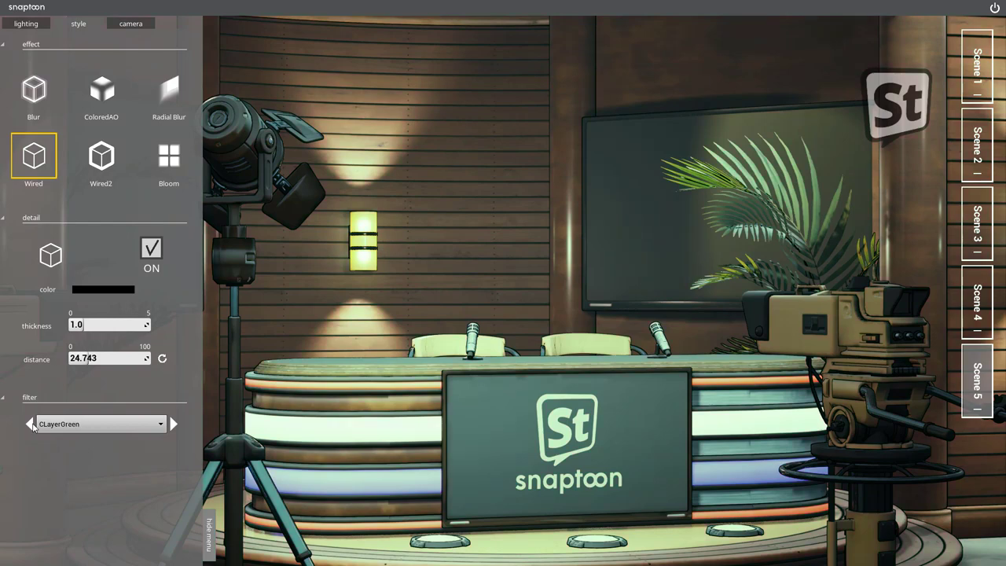
pyautogui.click(30, 424)
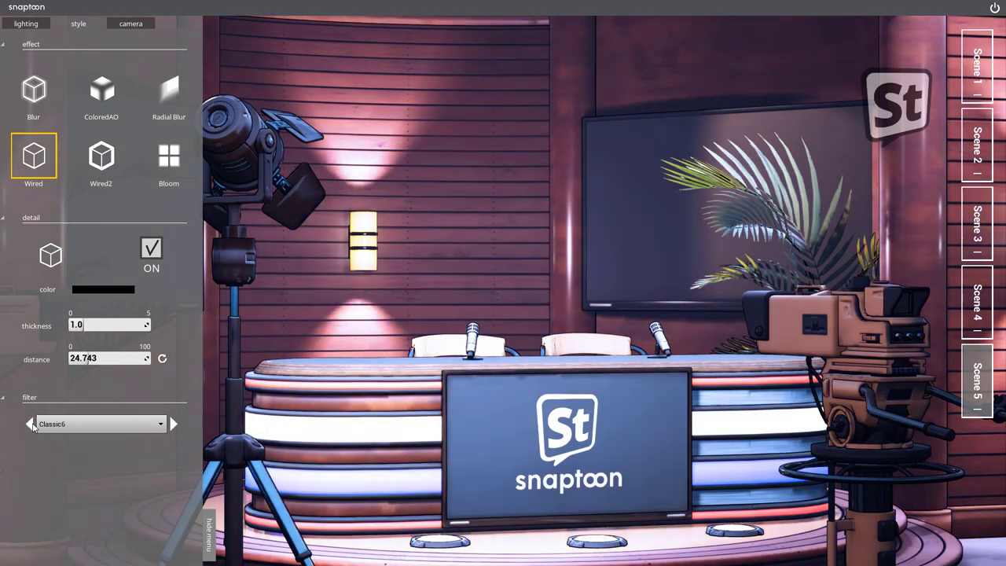
pyautogui.click(31, 424)
pyautogui.click(31, 424)
pyautogui.click(31, 424)
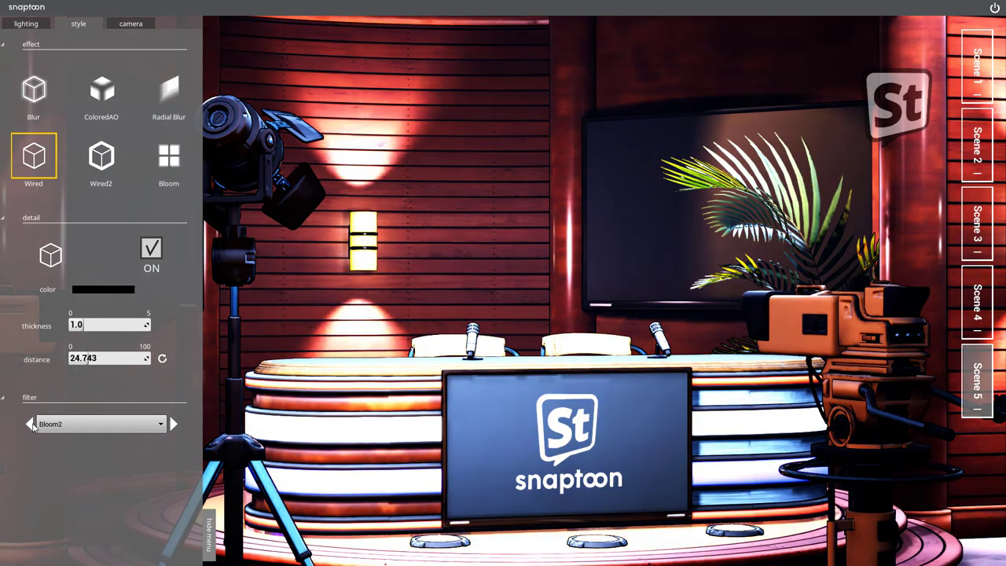
pyautogui.click(31, 425)
pyautogui.click(30, 424)
pyautogui.click(31, 424)
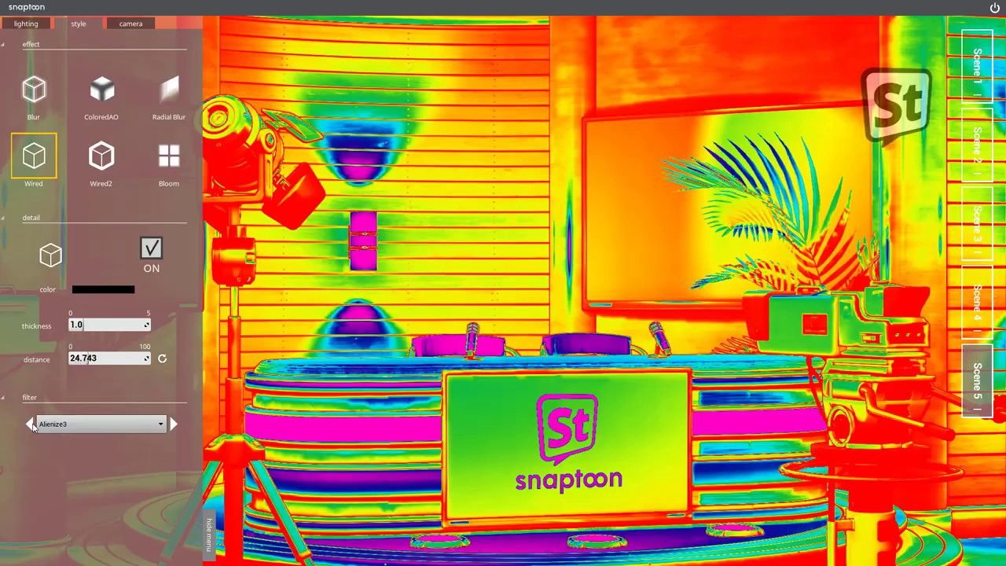
pyautogui.click(30, 424)
pyautogui.click(30, 424)
pyautogui.click(31, 424)
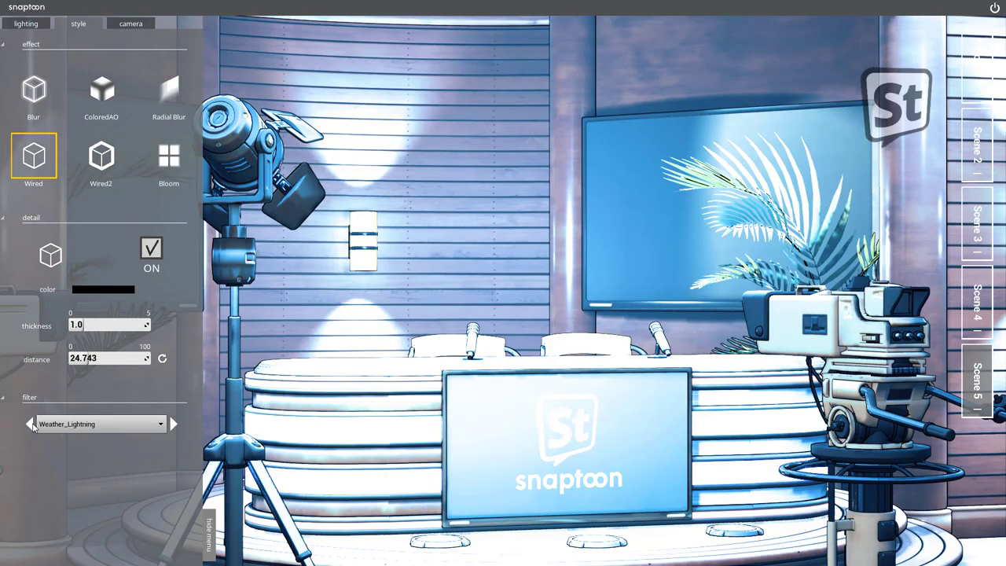
pyautogui.click(31, 424)
pyautogui.click(30, 424)
pyautogui.click(31, 424)
pyautogui.click(31, 425)
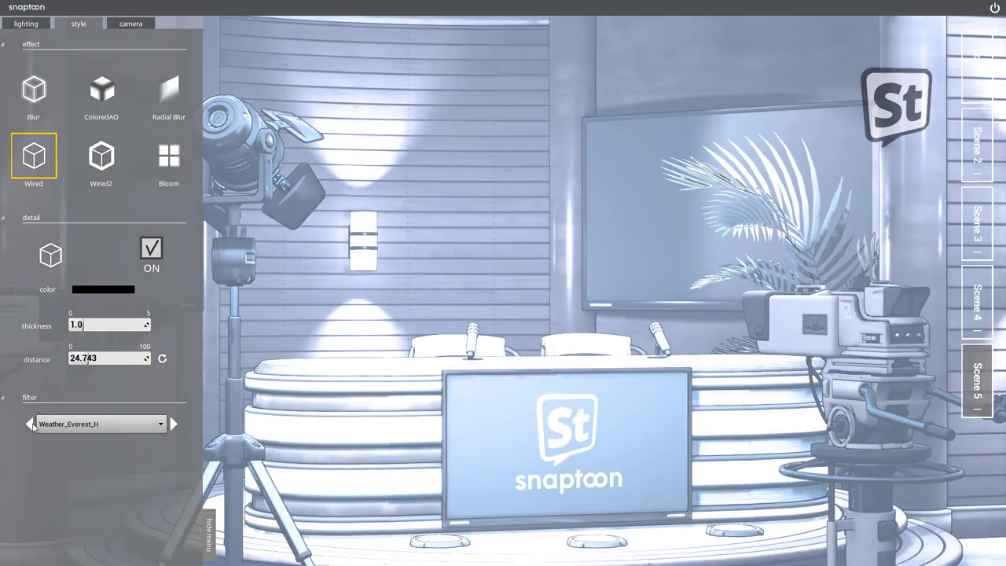
# Step through Filmic_Pandora, Filmic_Horror_Night and Filmic_Futurama to land on Emulation_SA7_4
pyautogui.click(31, 424)
pyautogui.click(31, 424)
pyautogui.click(31, 424)
pyautogui.click(31, 424)
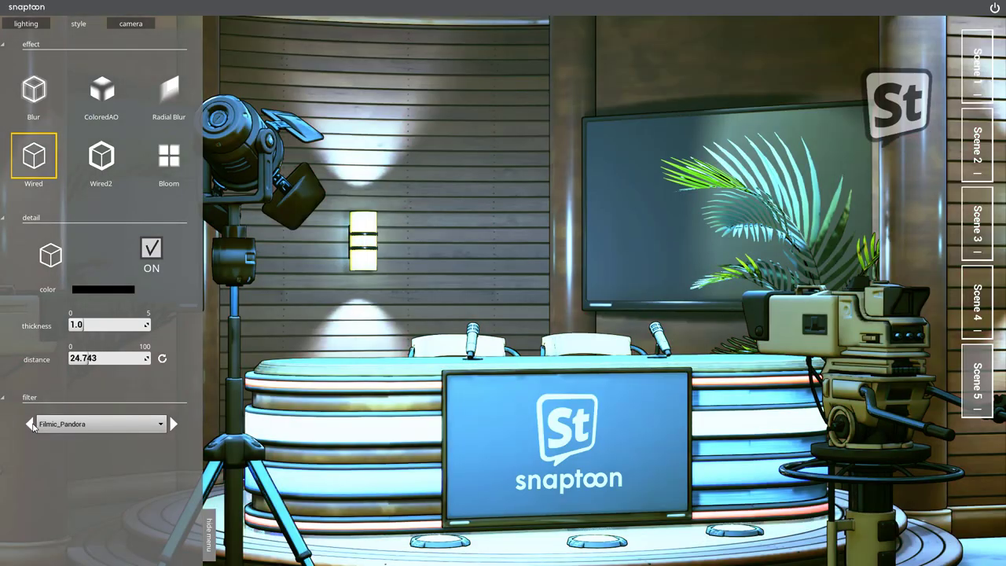
pyautogui.click(31, 424)
pyautogui.click(31, 424)
pyautogui.click(31, 425)
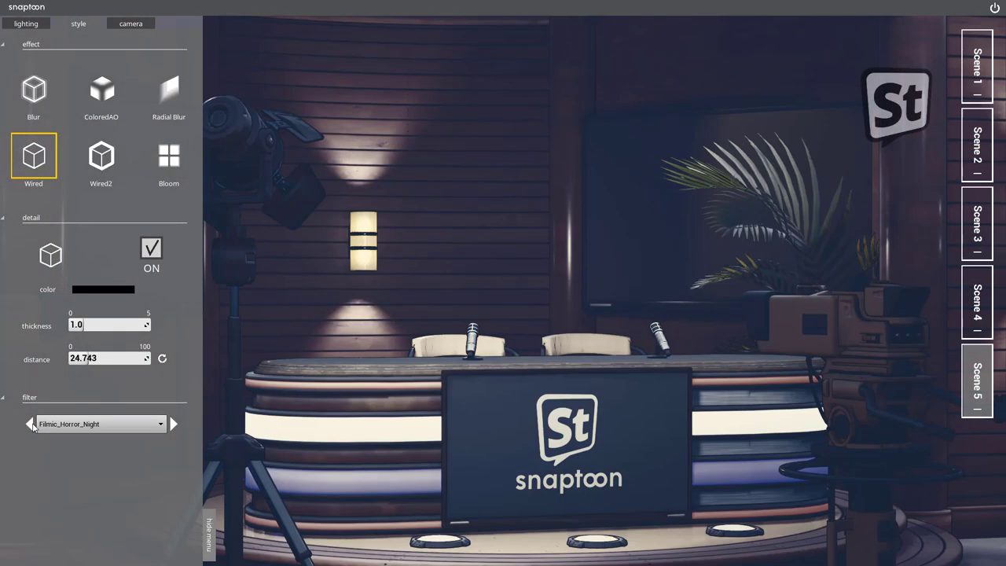
pyautogui.click(30, 424)
pyautogui.click(30, 424)
pyautogui.click(31, 424)
pyautogui.click(31, 425)
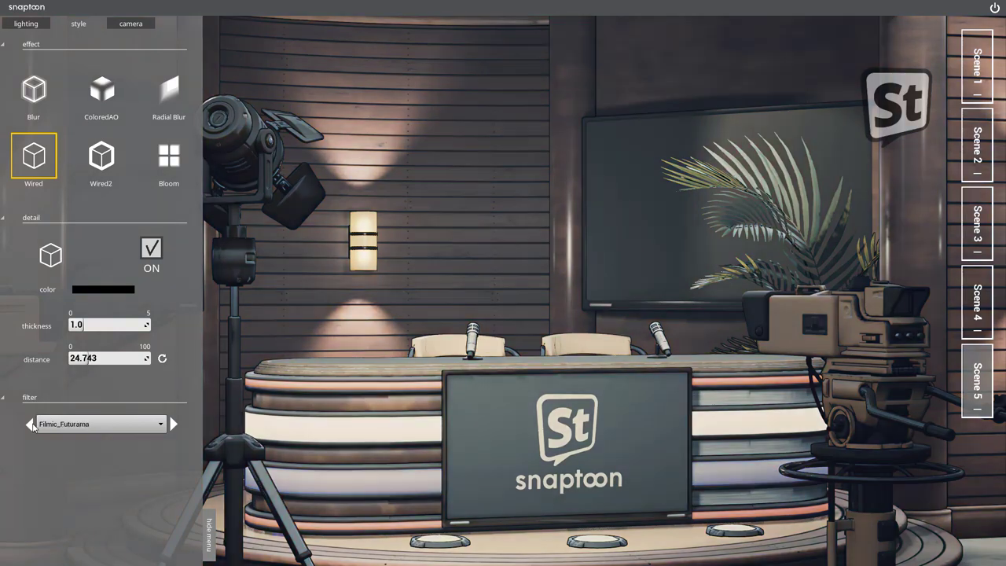
pyautogui.click(30, 424)
pyautogui.click(31, 424)
pyautogui.click(31, 424)
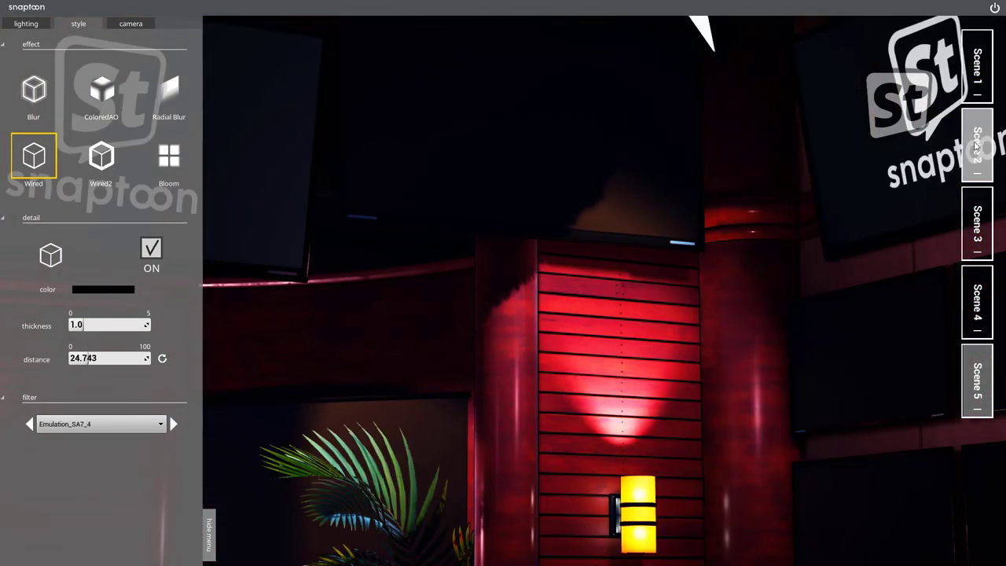
# Browse Scenes 2, 3 and 4, then open Scene 1 with the industrial room
pyautogui.click(976, 145)
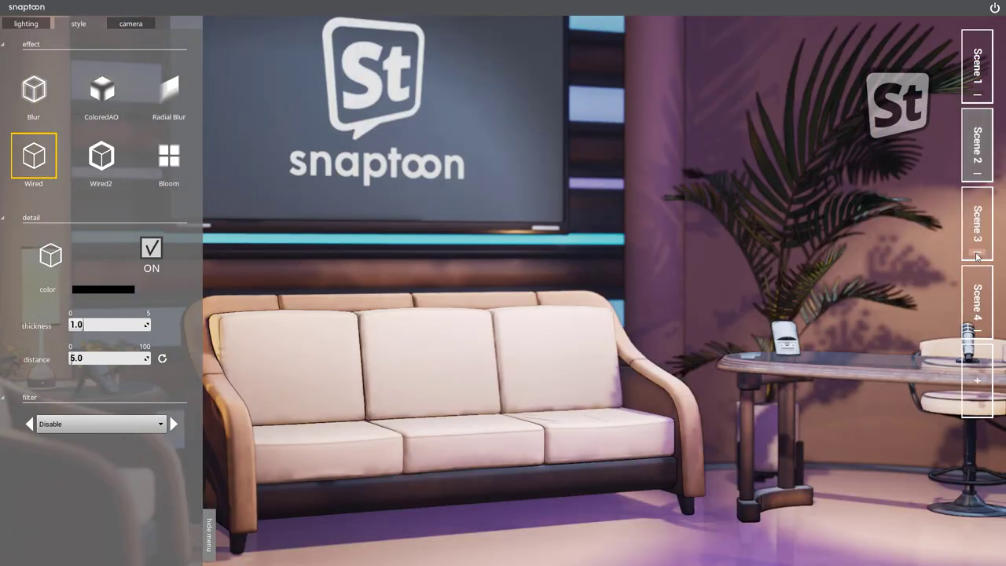
pyautogui.click(976, 228)
pyautogui.click(976, 298)
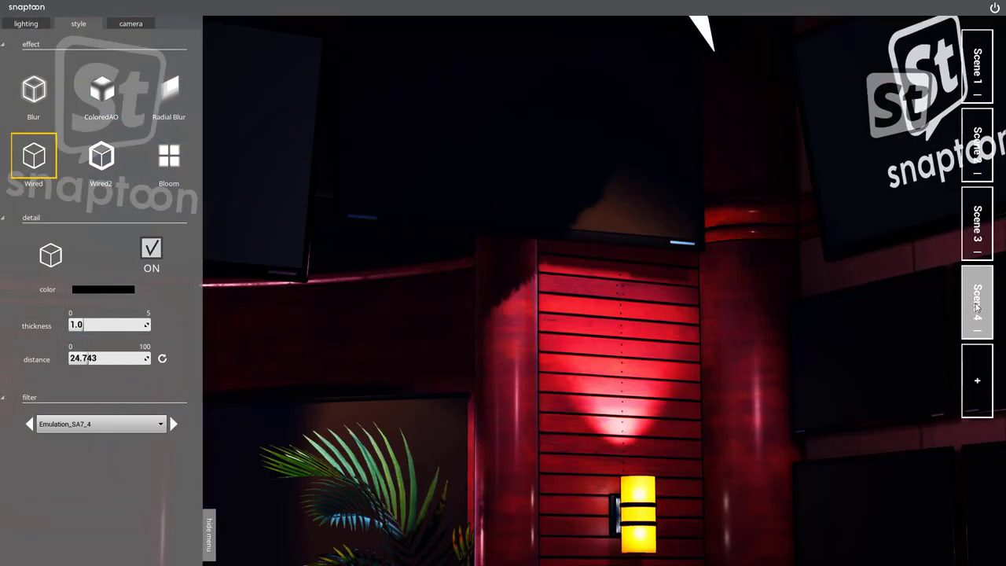
pyautogui.click(982, 82)
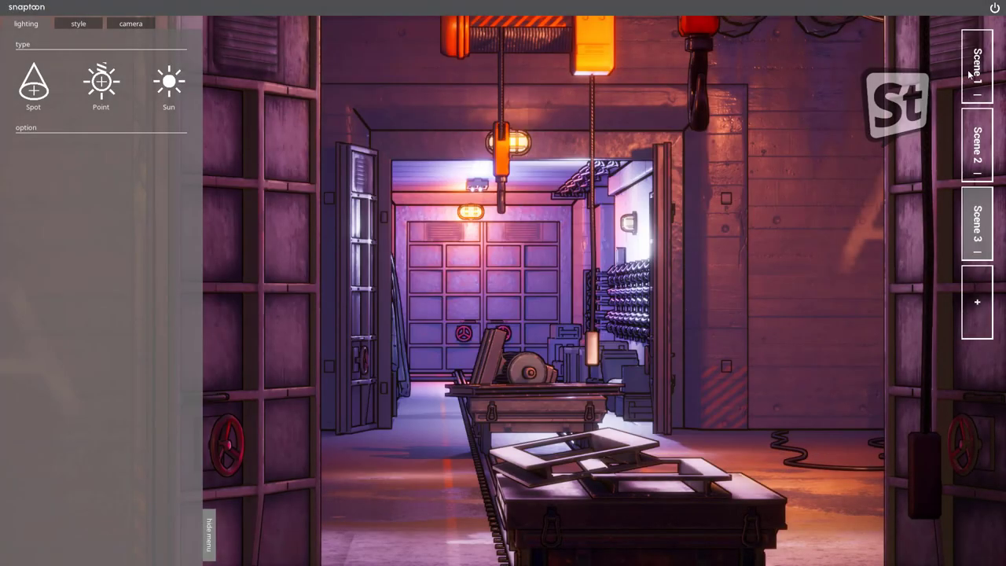
# In the orange-lit tunnel scene, turn the spot light on at 100000 power
pyautogui.click(971, 73)
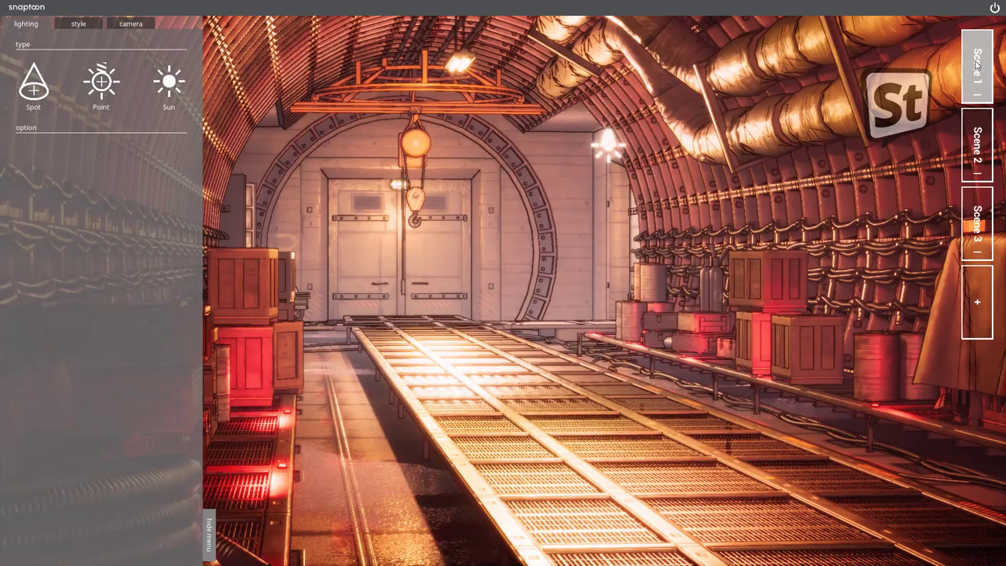
pyautogui.click(612, 145)
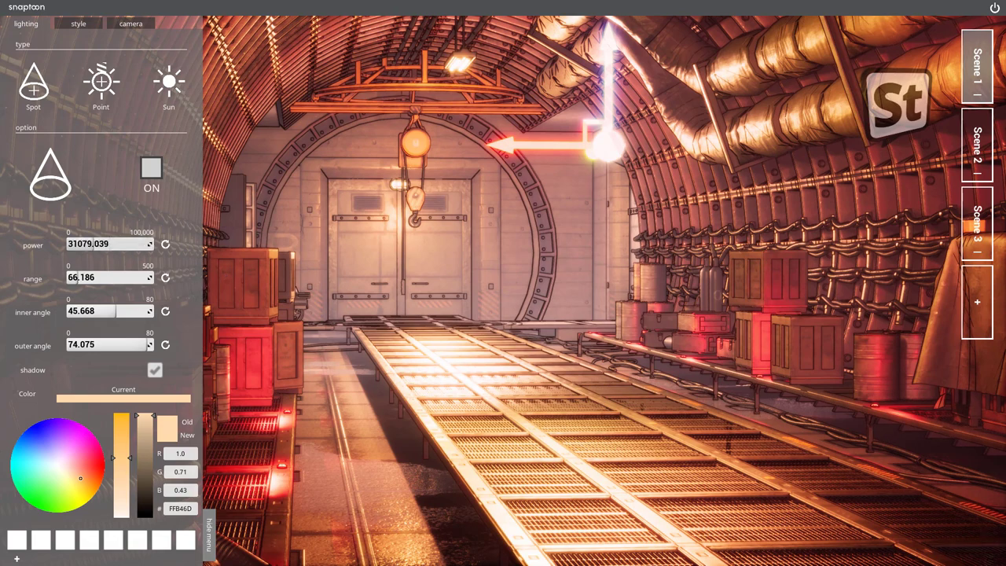
pyautogui.click(152, 170)
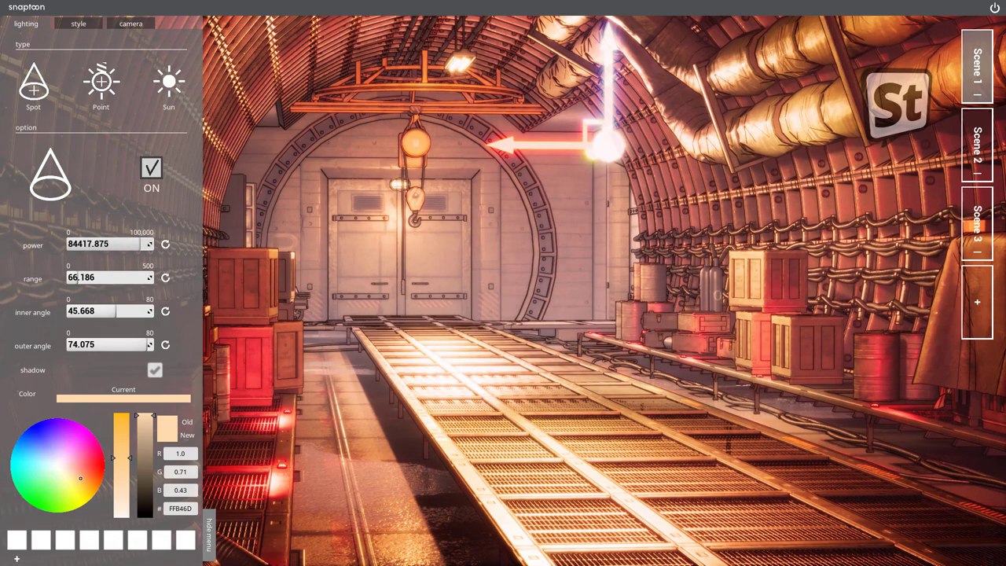
pyautogui.click(976, 145)
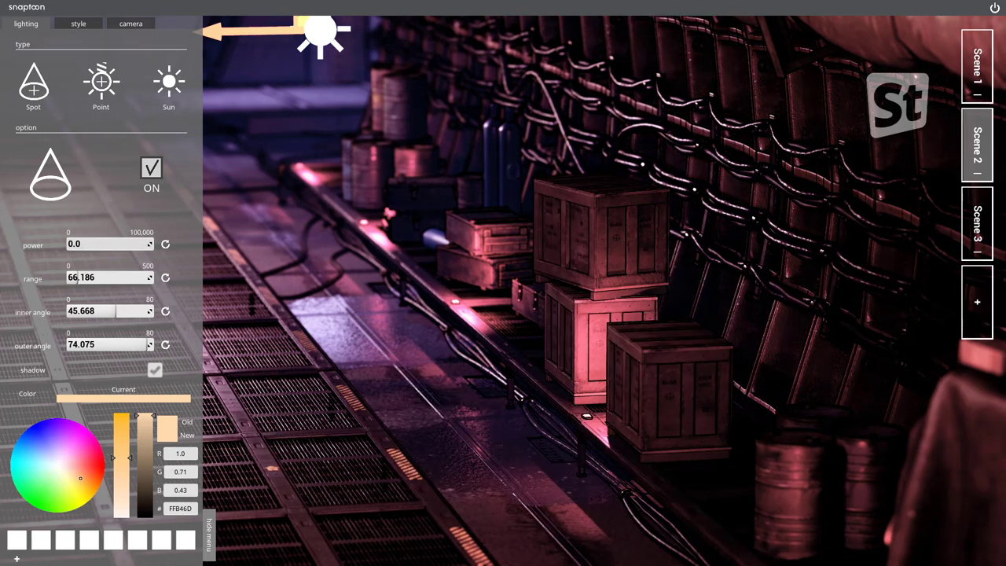
# Try pink, yellow-green, orange and purple light tints, then revert to the old colour
pyautogui.click(87, 452)
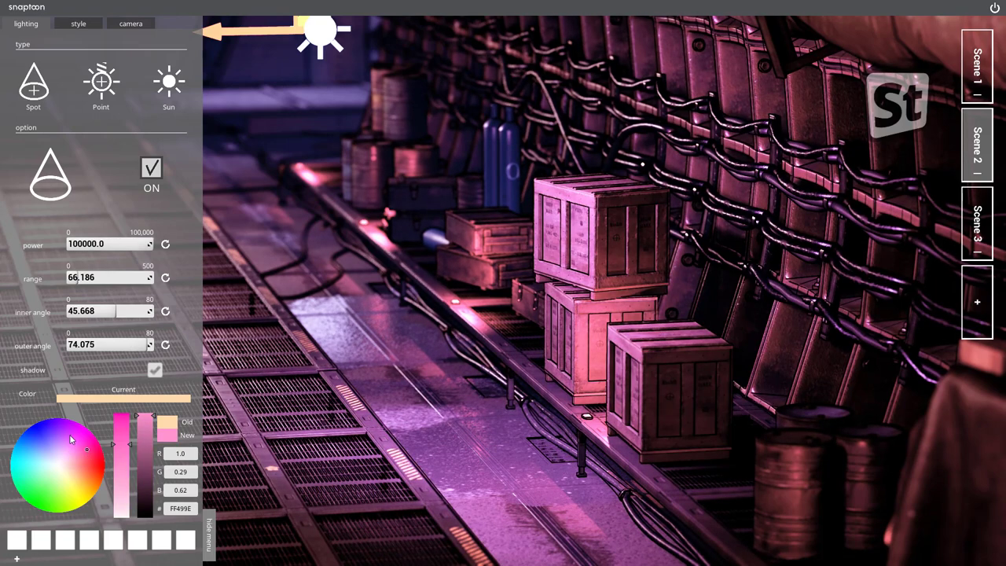
pyautogui.moveTo(71, 439); pyautogui.dragTo(71, 506)
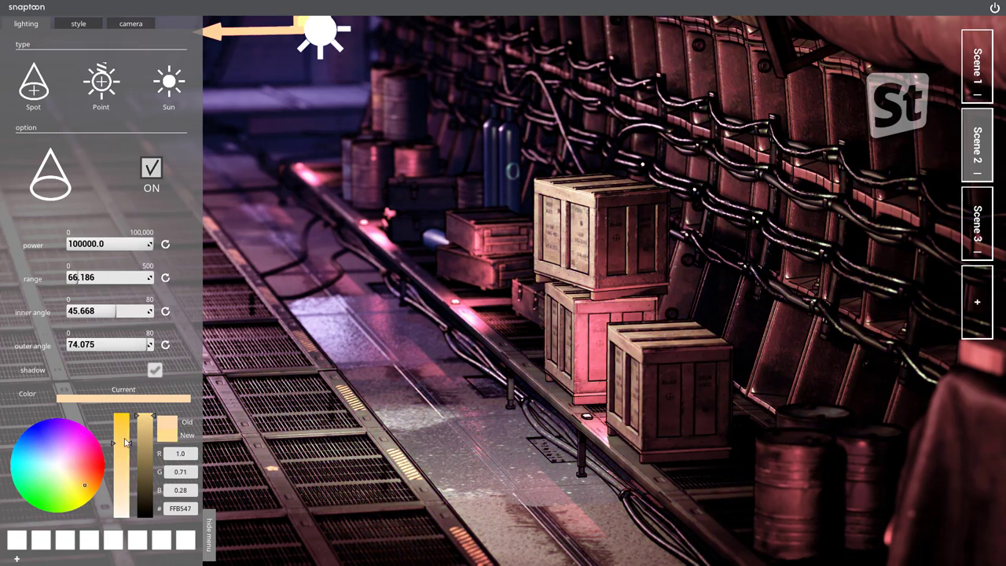
pyautogui.moveTo(126, 442); pyautogui.dragTo(118, 416)
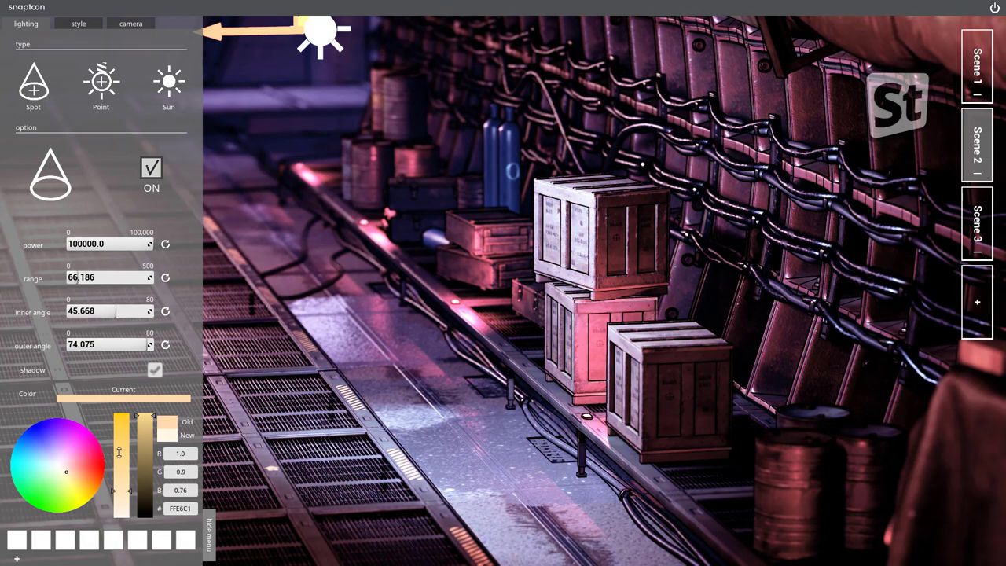
pyautogui.click(59, 437)
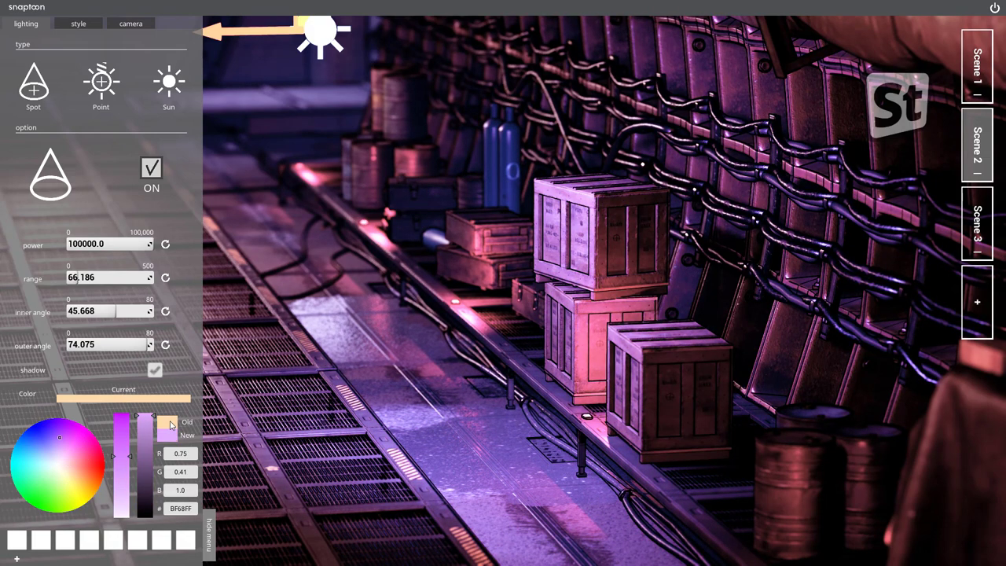
pyautogui.click(172, 425)
# Turn on the Wired outline in the industrial room scene and shorten its distance
pyautogui.press('3')
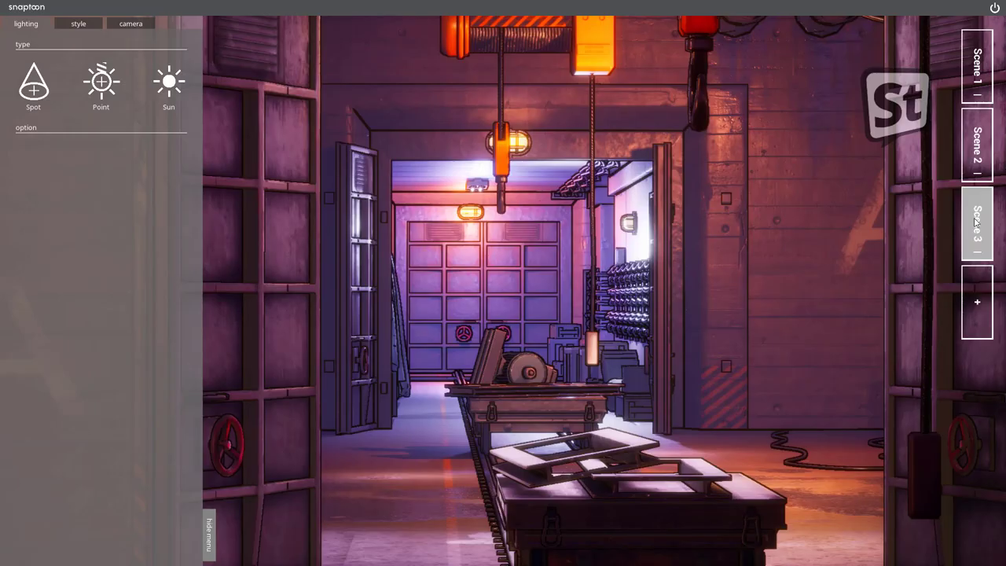
pyautogui.click(78, 23)
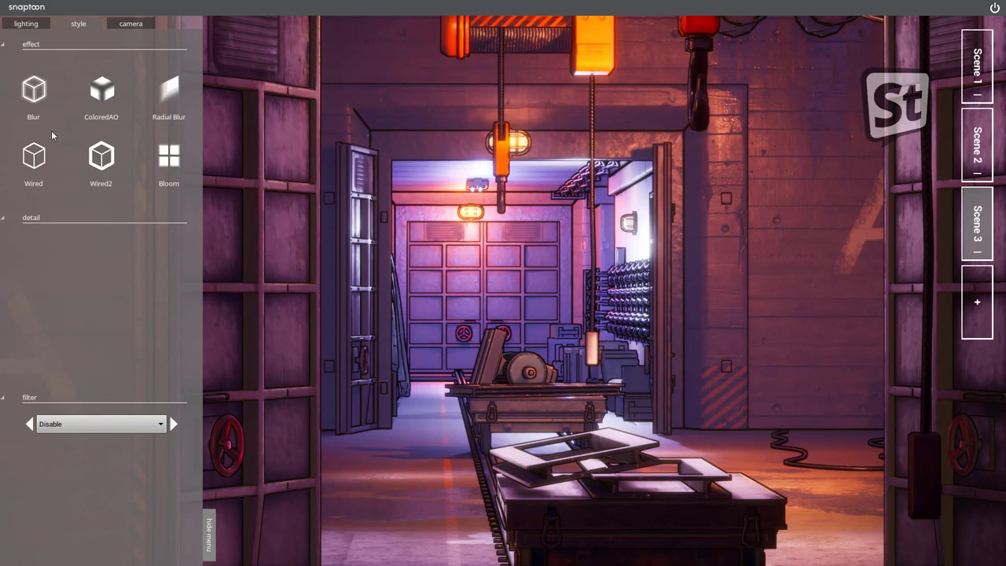
pyautogui.click(32, 166)
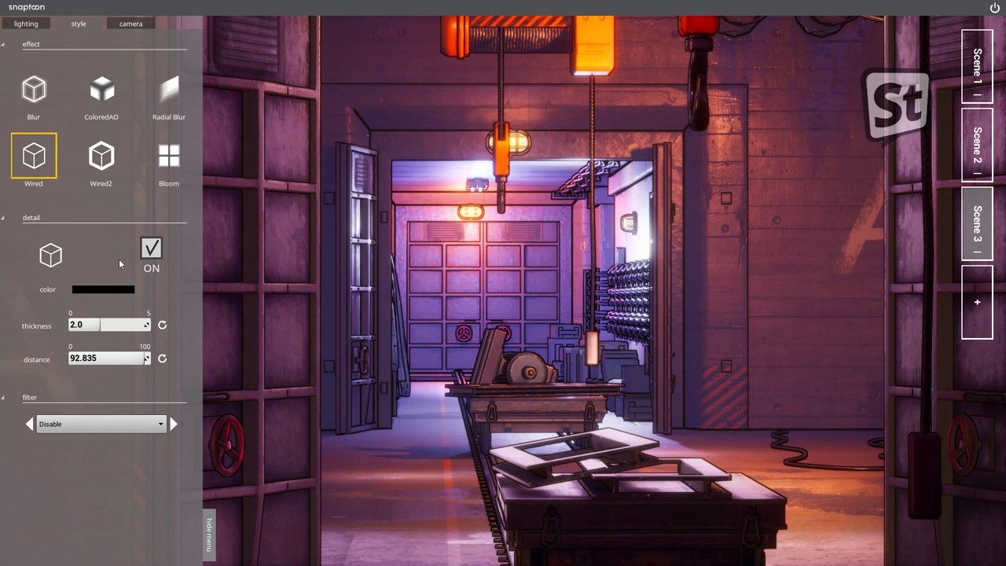
pyautogui.moveTo(99, 358)
pyautogui.mouseDown()
pyautogui.moveTo(69, 357)
pyautogui.moveTo(91, 357)
pyautogui.mouseUp()
# On the orange tunnel, set Wired outline distance to 96.906 and enable bloom at 7.21
pyautogui.click(976, 66)
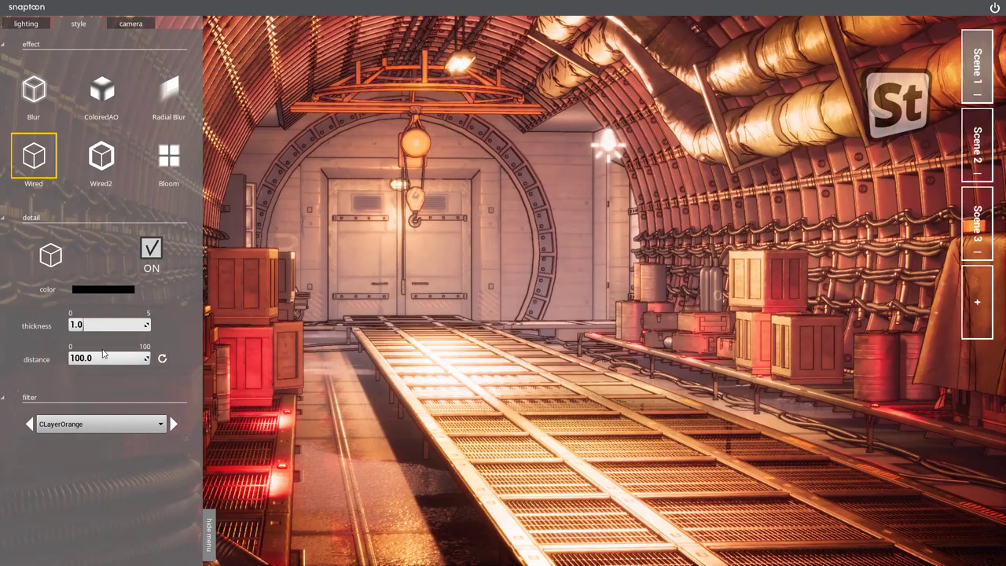
pyautogui.moveTo(116, 358)
pyautogui.mouseDown()
pyautogui.moveTo(71, 358)
pyautogui.moveTo(146, 357)
pyautogui.mouseUp()
pyautogui.click(169, 157)
pyautogui.click(153, 250)
pyautogui.click(157, 251)
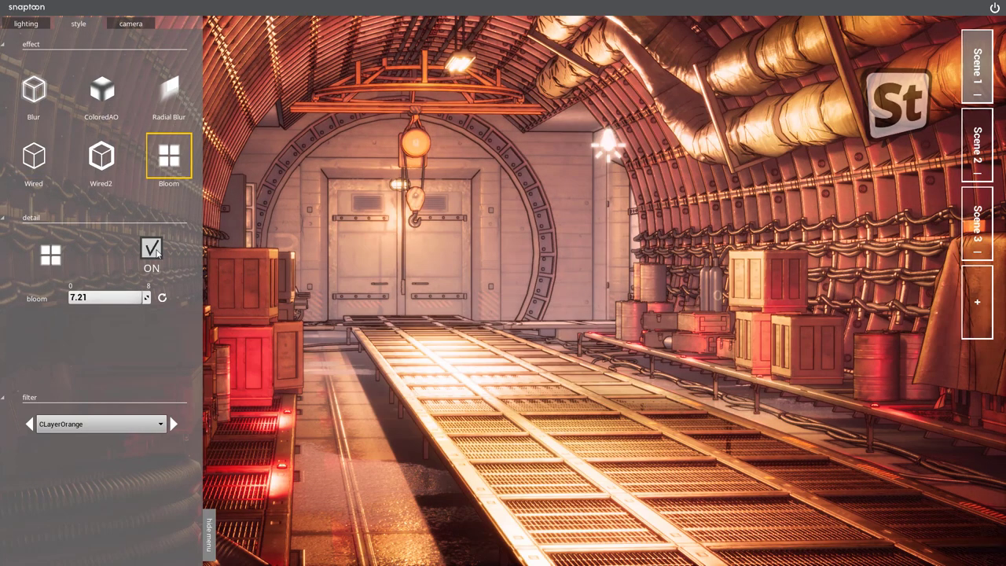
pyautogui.click(153, 249)
pyautogui.click(153, 250)
pyautogui.click(130, 23)
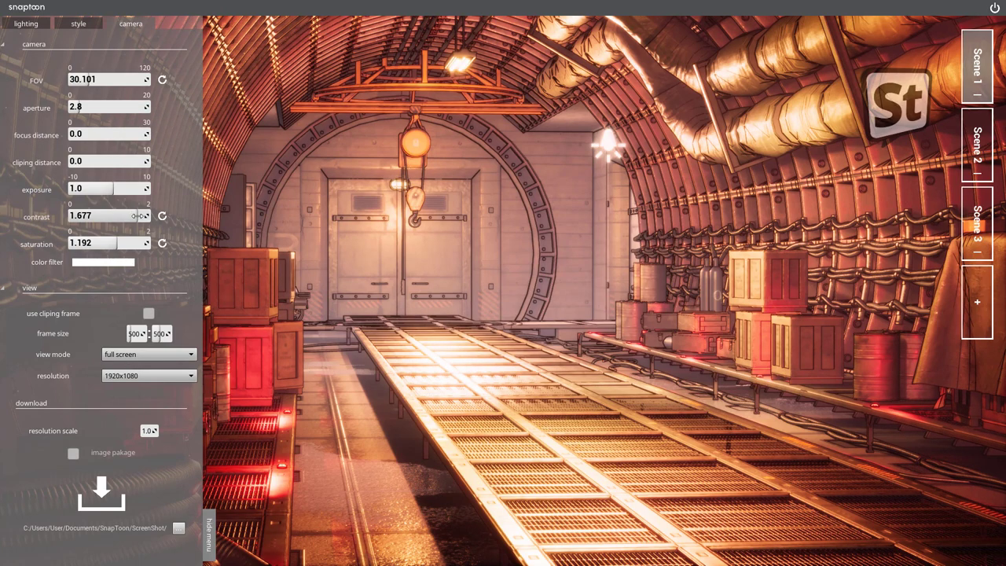
# Tune the tunnel camera's contrast and saturation, ending at contrast 1.406 and saturation 1.507
pyautogui.moveTo(137, 216); pyautogui.dragTo(128, 239)
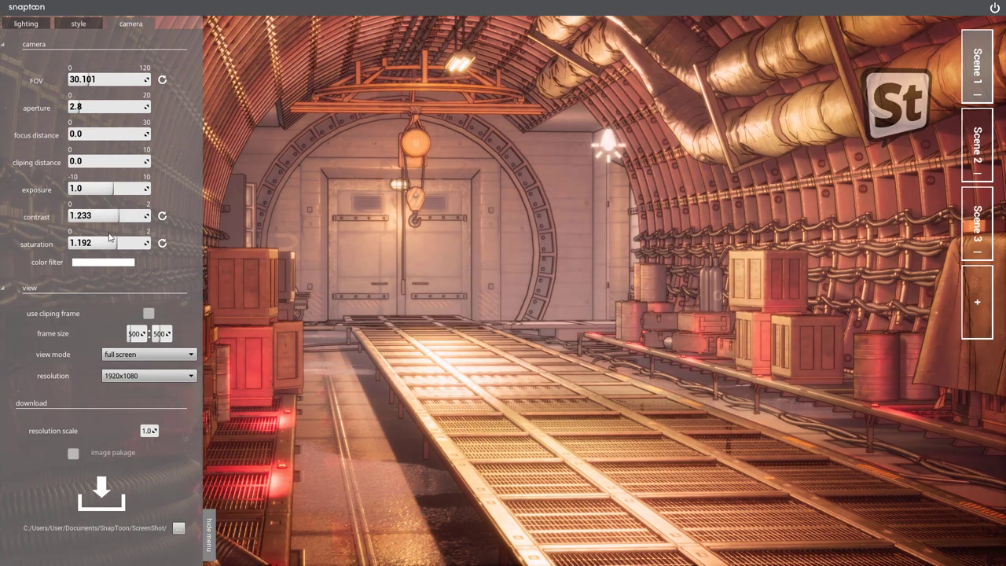
pyautogui.moveTo(110, 237)
pyautogui.mouseDown()
pyautogui.moveTo(137, 242)
pyautogui.moveTo(69, 242)
pyautogui.mouseUp()
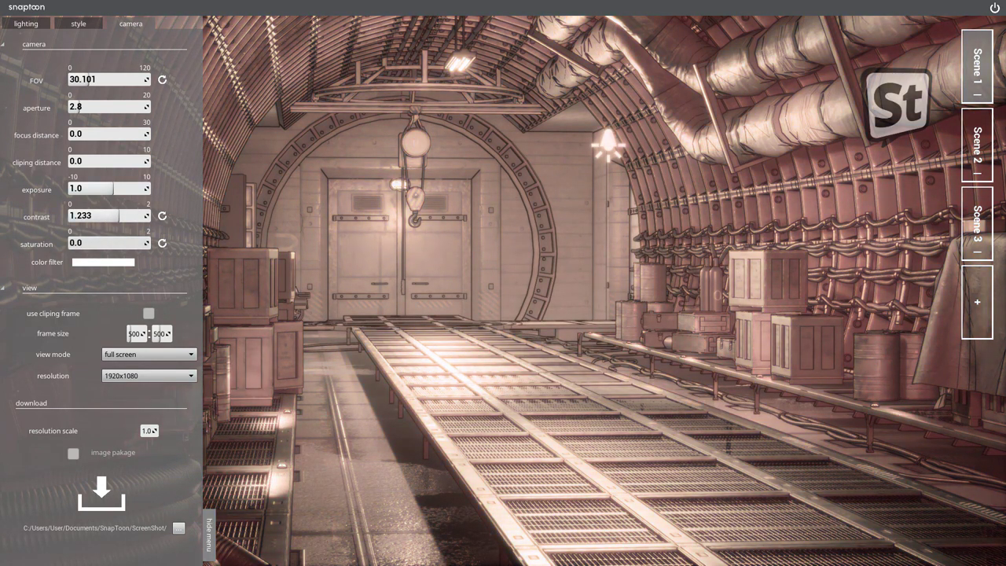
pyautogui.click(162, 244)
pyautogui.click(162, 216)
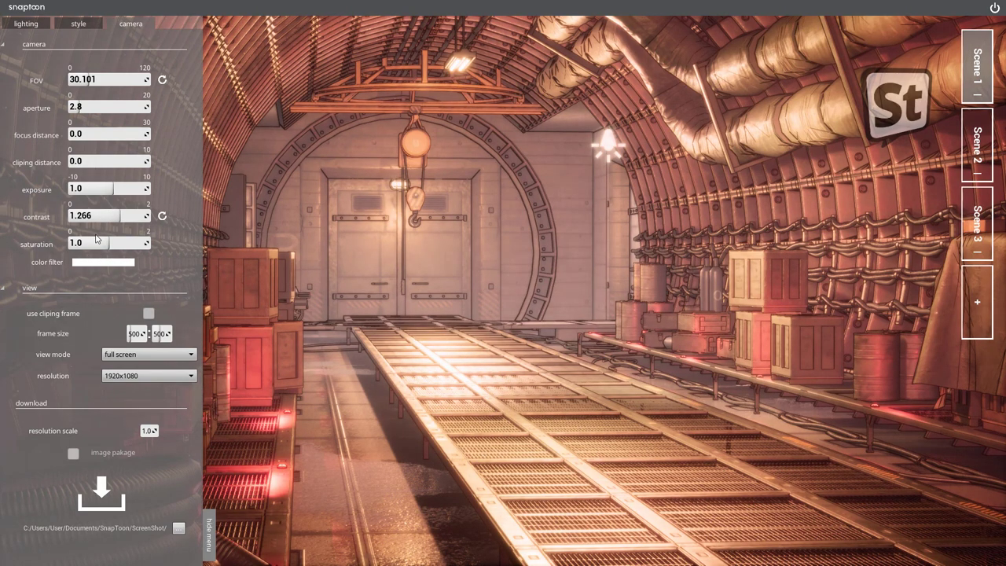
pyautogui.moveTo(96, 240); pyautogui.dragTo(128, 242)
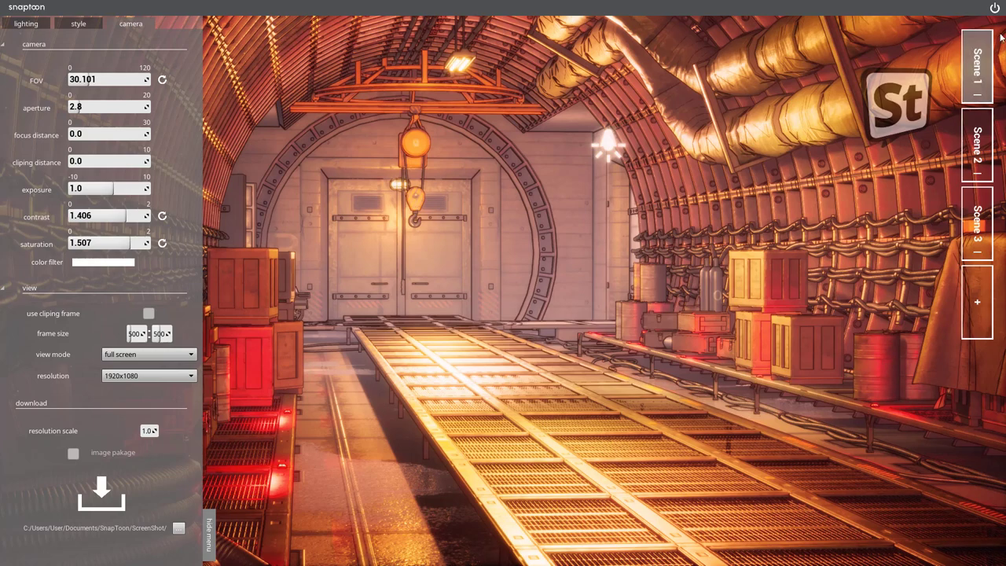
# Download a 2x-resolution tunnel screenshot with the QR-code watermark, then load the treasure hoard scene
pyautogui.click(73, 453)
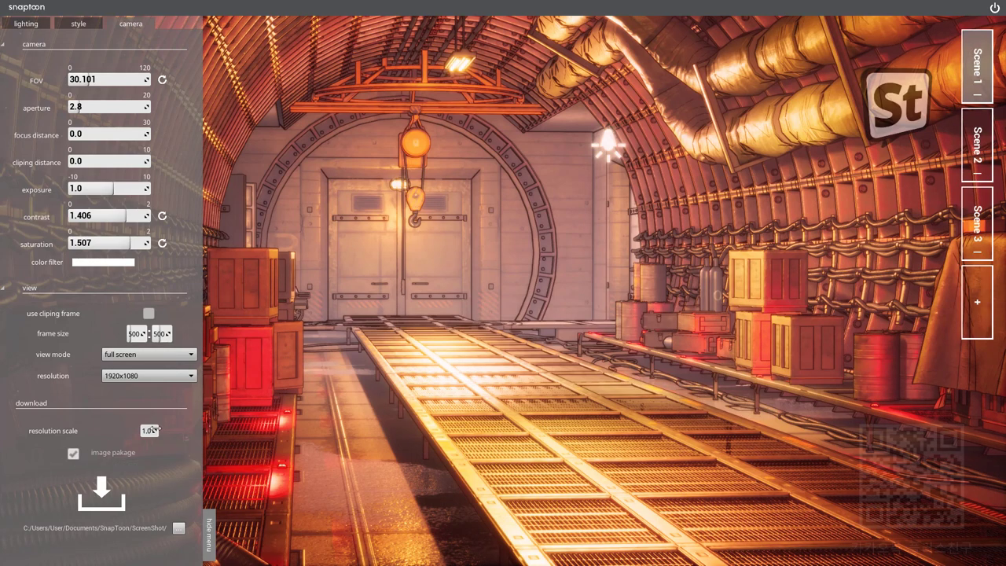
pyautogui.click(155, 428)
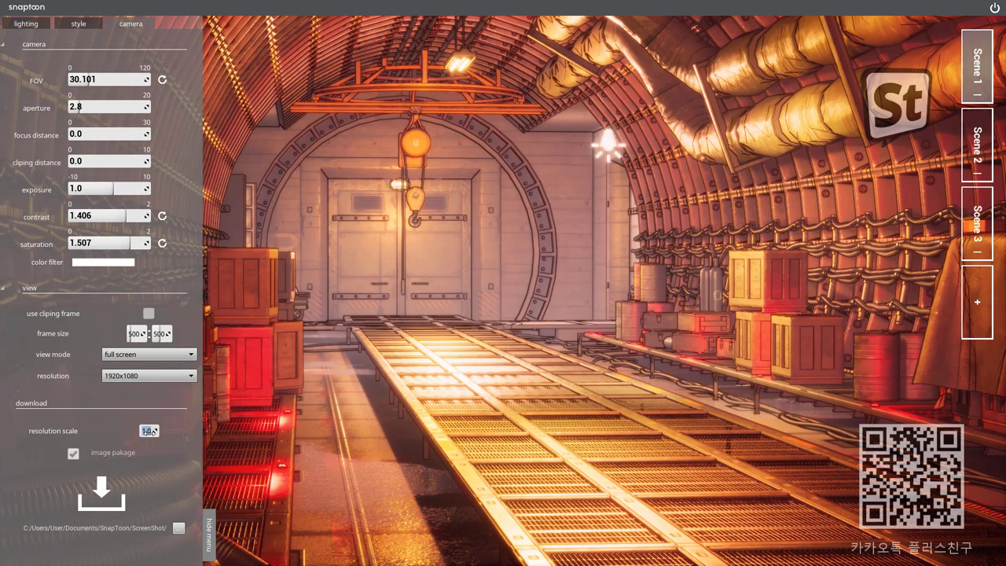
pyautogui.click(103, 491)
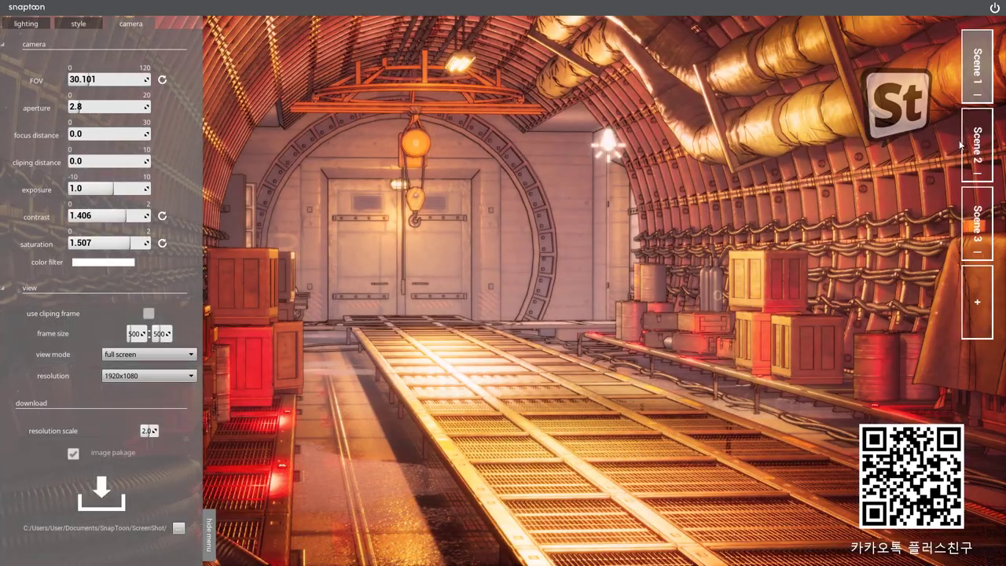
pyautogui.click(963, 144)
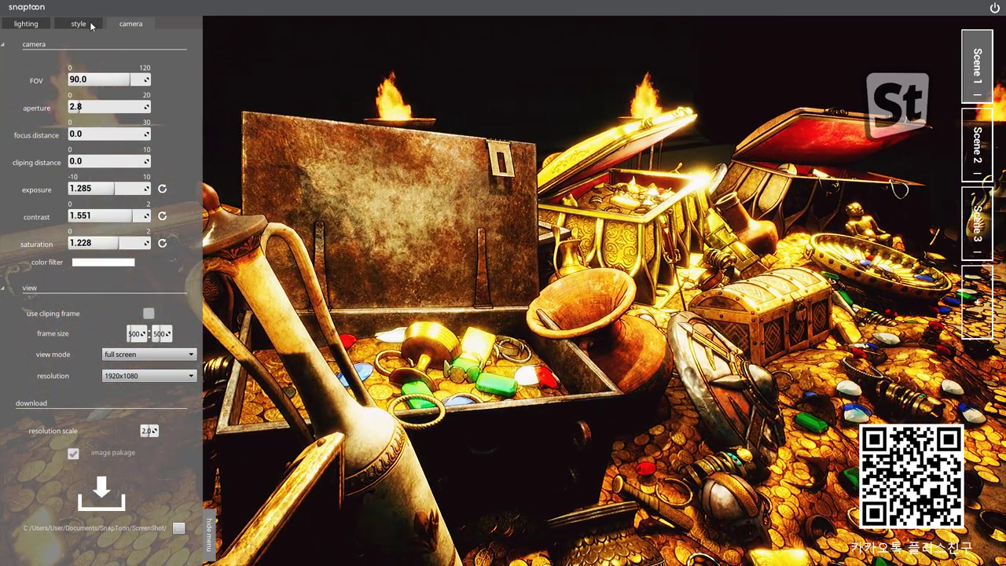
# Raise the treasure scene's bloom to its 8.0 maximum
pyautogui.click(78, 24)
pyautogui.click(169, 156)
pyautogui.moveTo(134, 297)
pyautogui.mouseDown()
pyautogui.moveTo(71, 297)
pyautogui.moveTo(146, 297)
pyautogui.mouseUp()
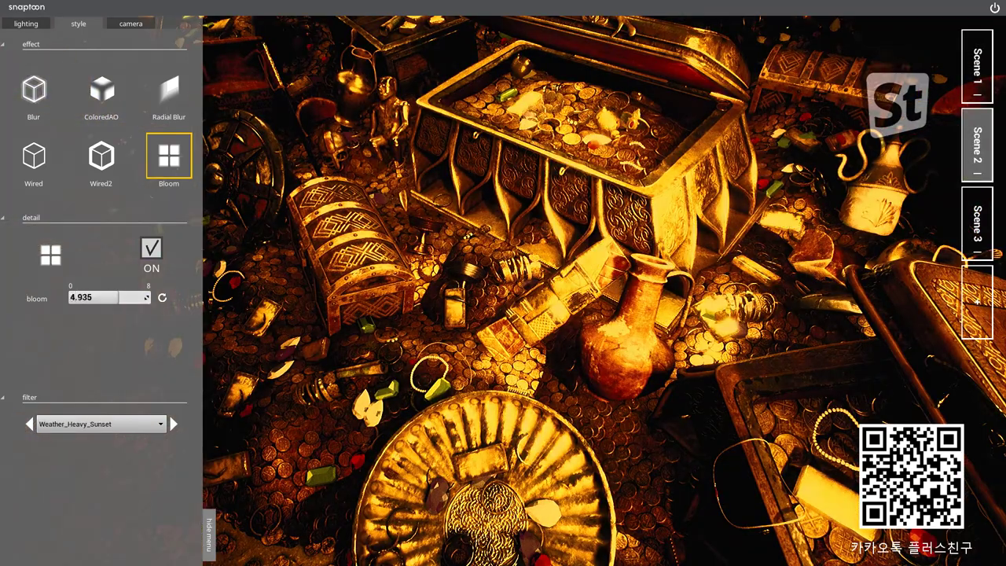
pyautogui.moveTo(129, 297); pyautogui.dragTo(146, 297)
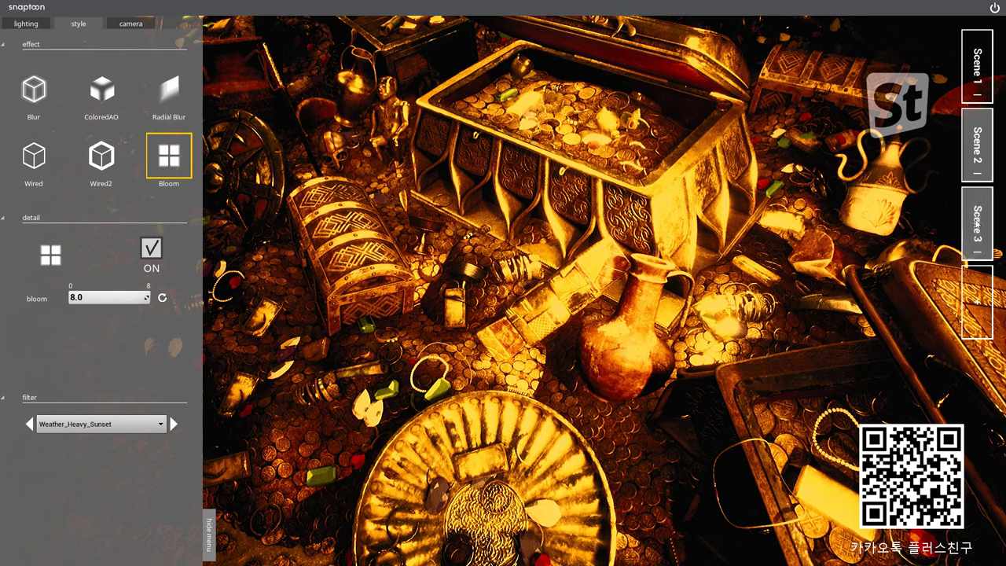
# Switch to Scene 3 and compare its ColoredAO effect off and on
pyautogui.click(977, 224)
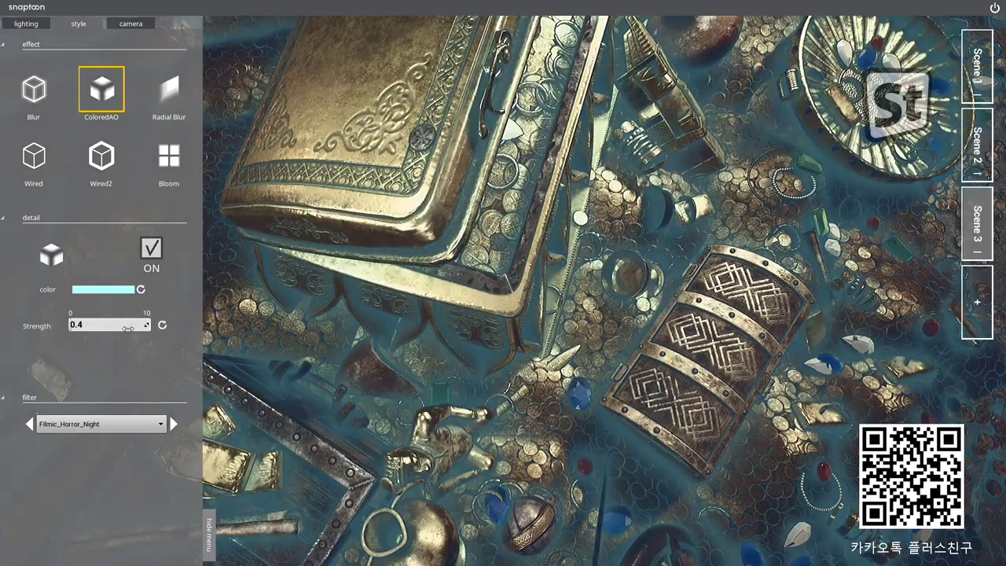
pyautogui.click(154, 249)
pyautogui.click(155, 249)
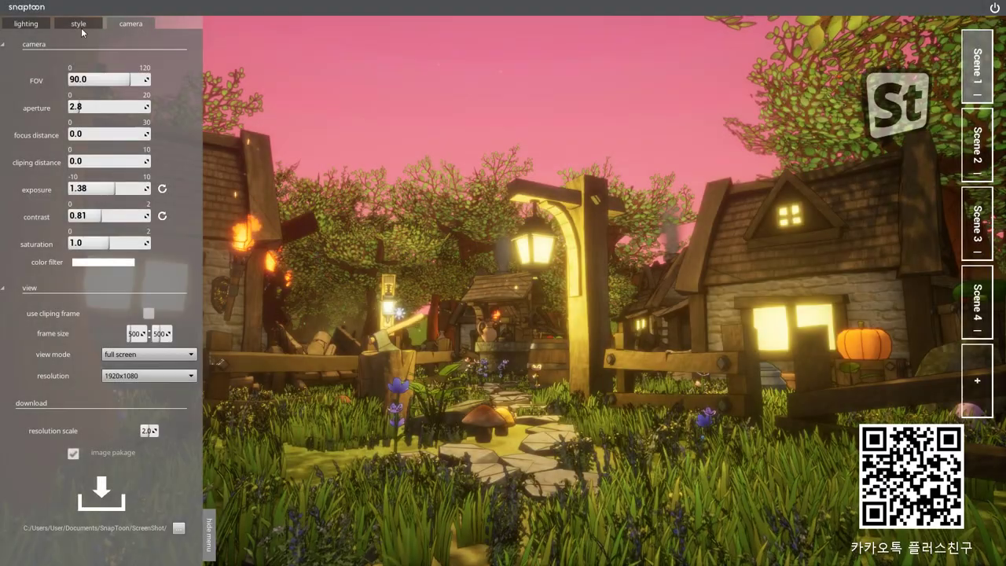
# Add an orange FF9348 point light at power 38561.508 beside the village's stone path
pyautogui.click(26, 24)
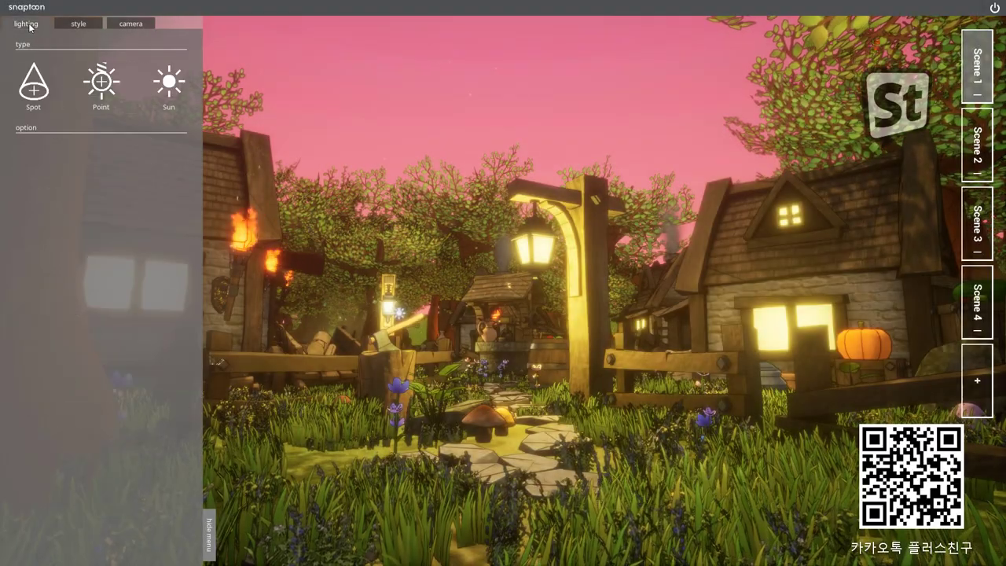
pyautogui.click(101, 81)
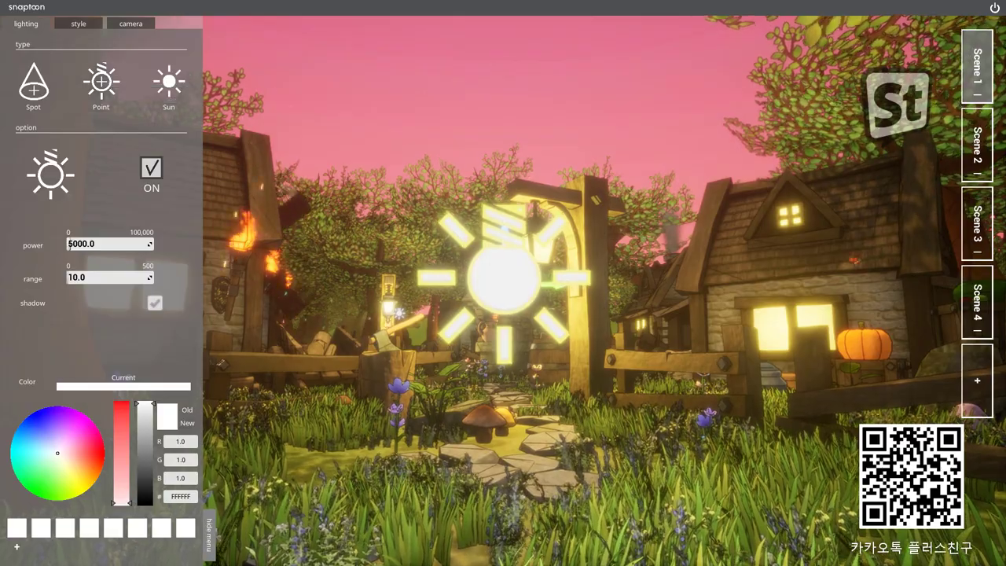
pyautogui.moveTo(508, 285)
pyautogui.mouseDown()
pyautogui.moveTo(426, 208)
pyautogui.moveTo(497, 256)
pyautogui.moveTo(551, 206)
pyautogui.moveTo(587, 217)
pyautogui.mouseUp()
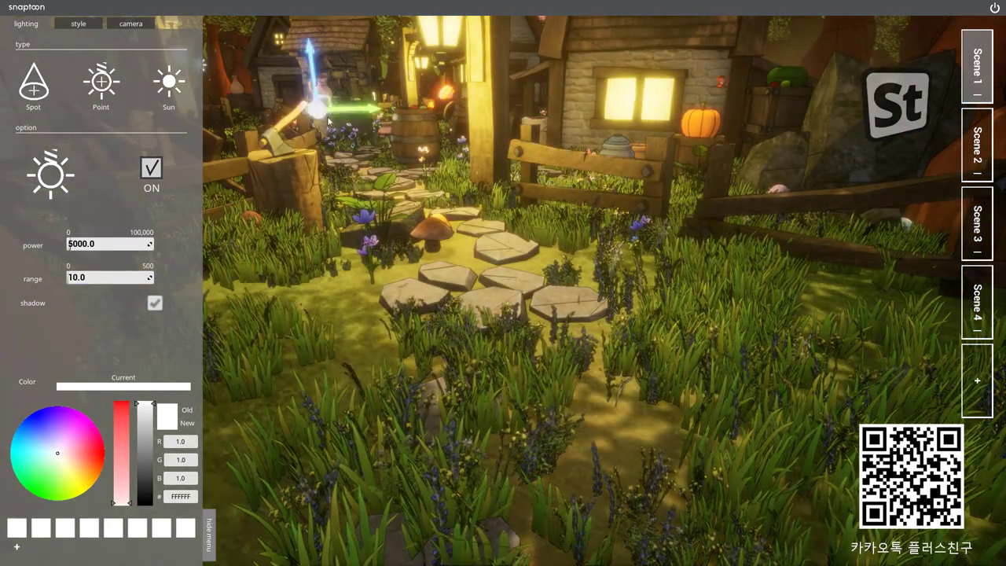
pyautogui.moveTo(98, 469); pyautogui.dragTo(89, 471)
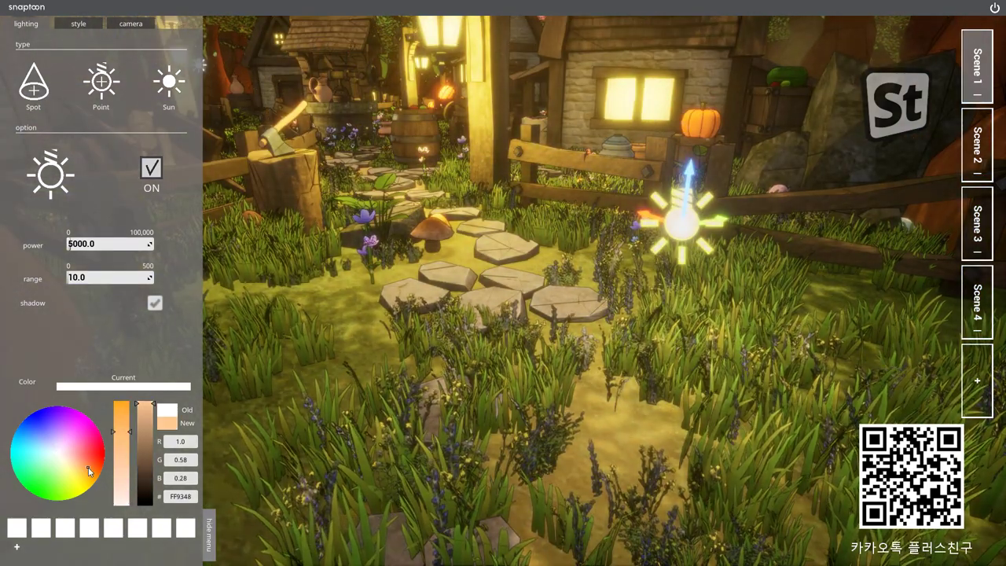
pyautogui.moveTo(82, 257); pyautogui.dragTo(142, 257)
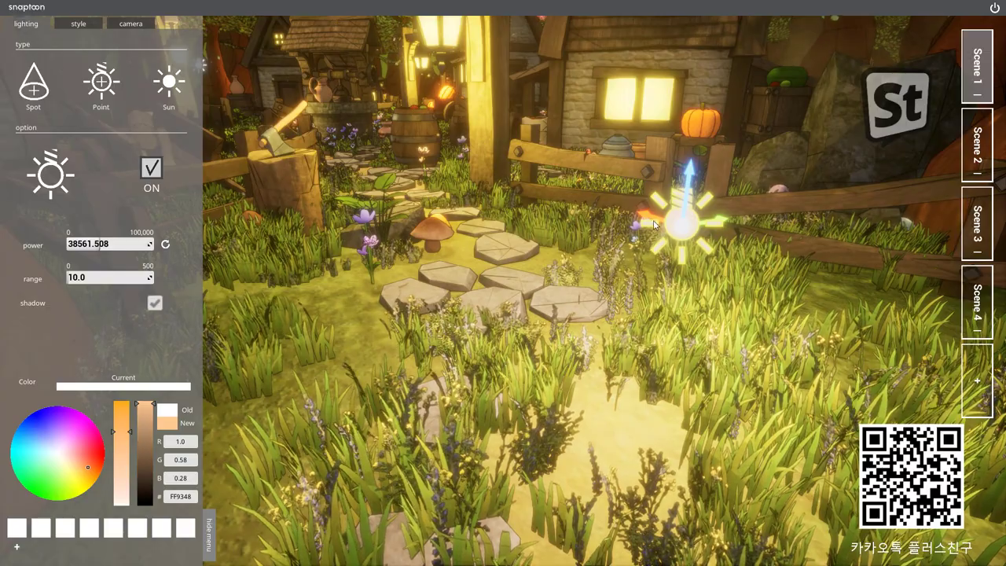
pyautogui.moveTo(680, 222)
pyautogui.mouseDown()
pyautogui.moveTo(334, 102)
pyautogui.moveTo(307, 79)
pyautogui.moveTo(529, 186)
pyautogui.moveTo(615, 290)
pyautogui.mouseUp()
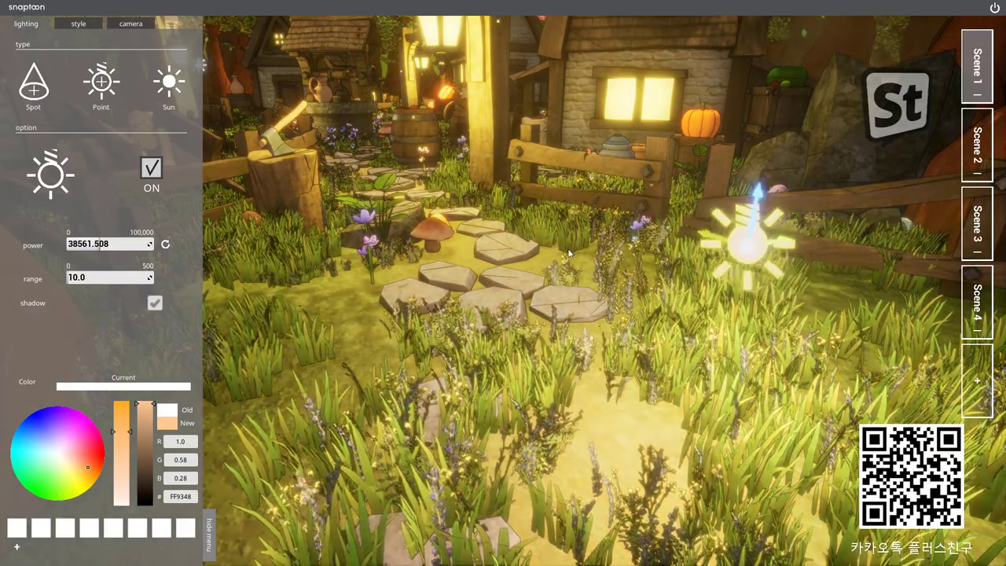
pyautogui.moveTo(568, 253); pyautogui.dragTo(583, 245)
pyautogui.press('3')
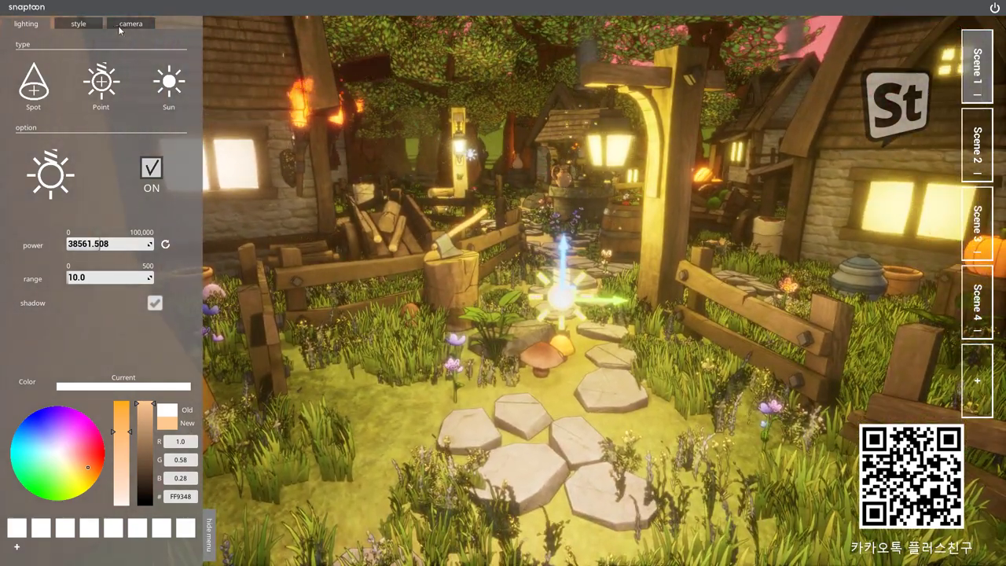
# Set the village bloom to 8.0 and raise camera exposure from 1.38 to about 2.0
pyautogui.click(78, 24)
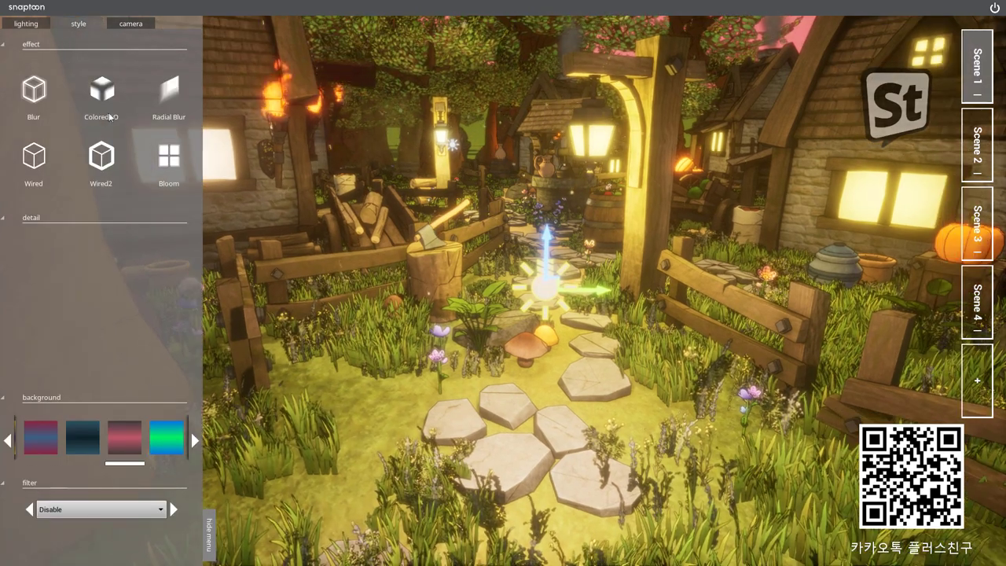
pyautogui.click(169, 155)
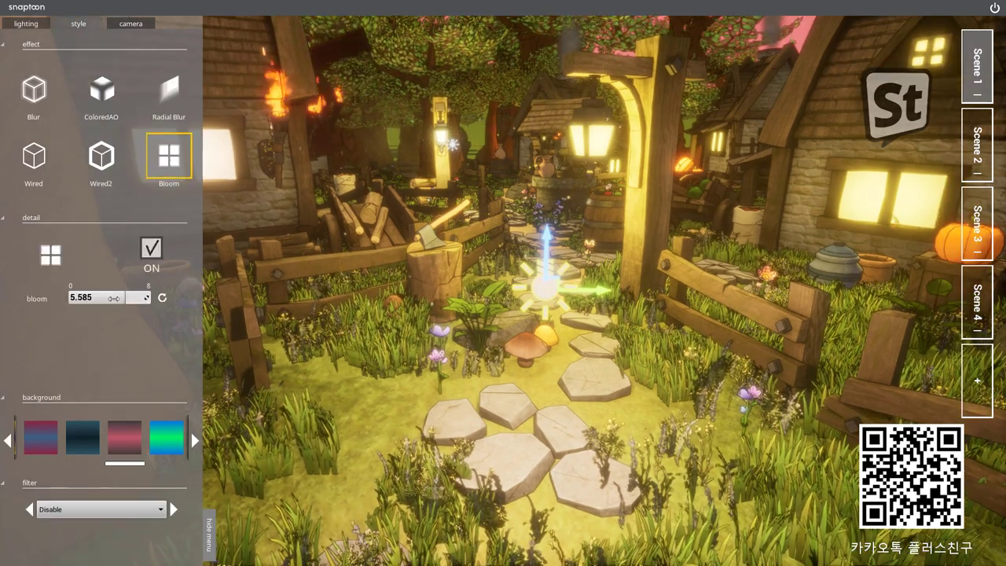
pyautogui.doubleClick(114, 298)
pyautogui.write('8.0')
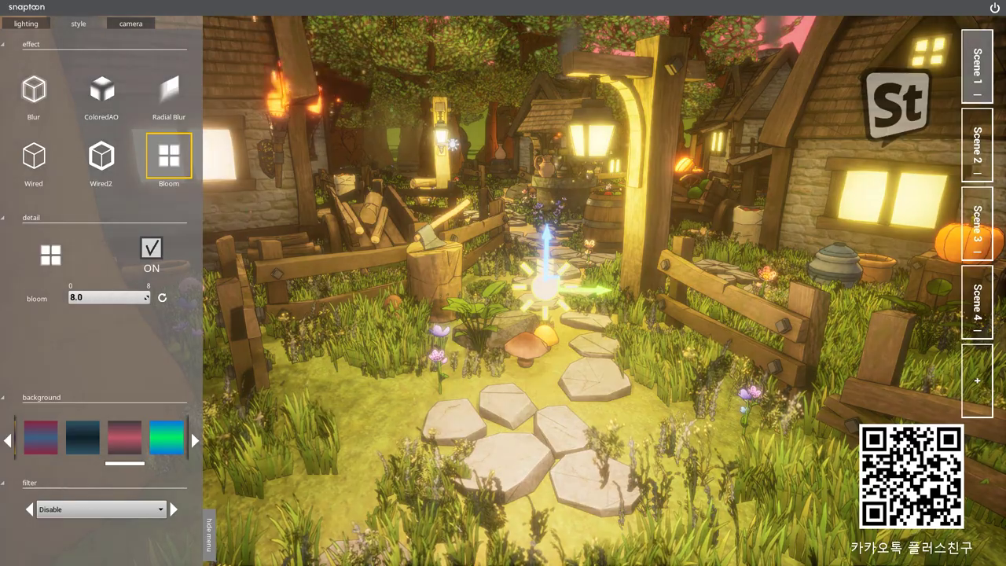
pyautogui.moveTo(110, 297); pyautogui.dragTo(200, 93)
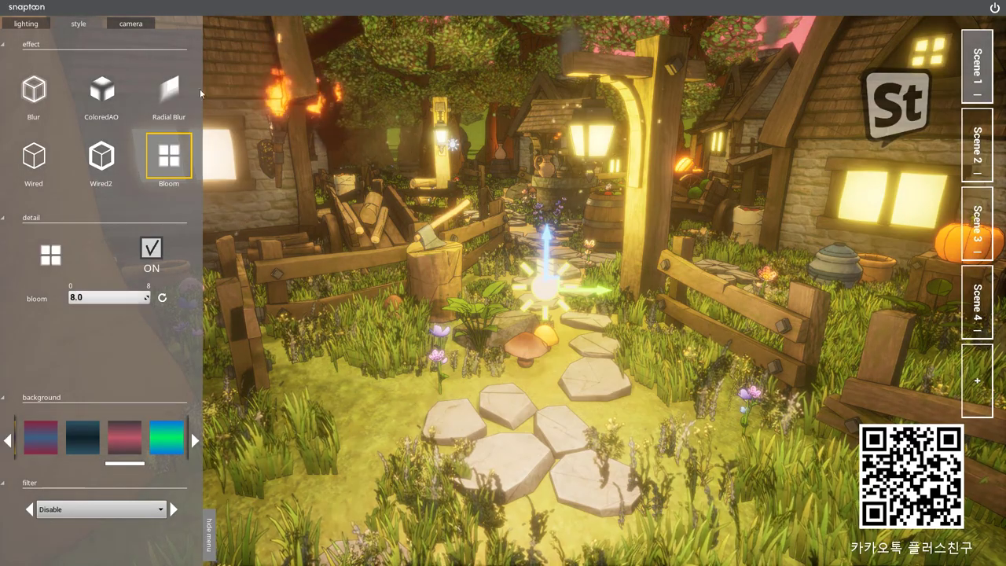
pyautogui.click(131, 24)
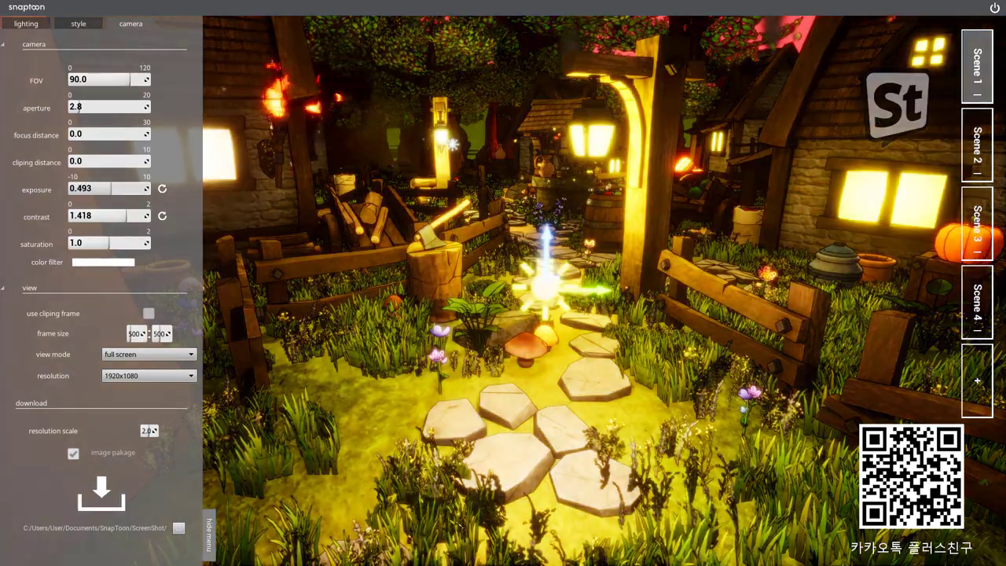
pyautogui.moveTo(114, 189); pyautogui.dragTo(116, 189)
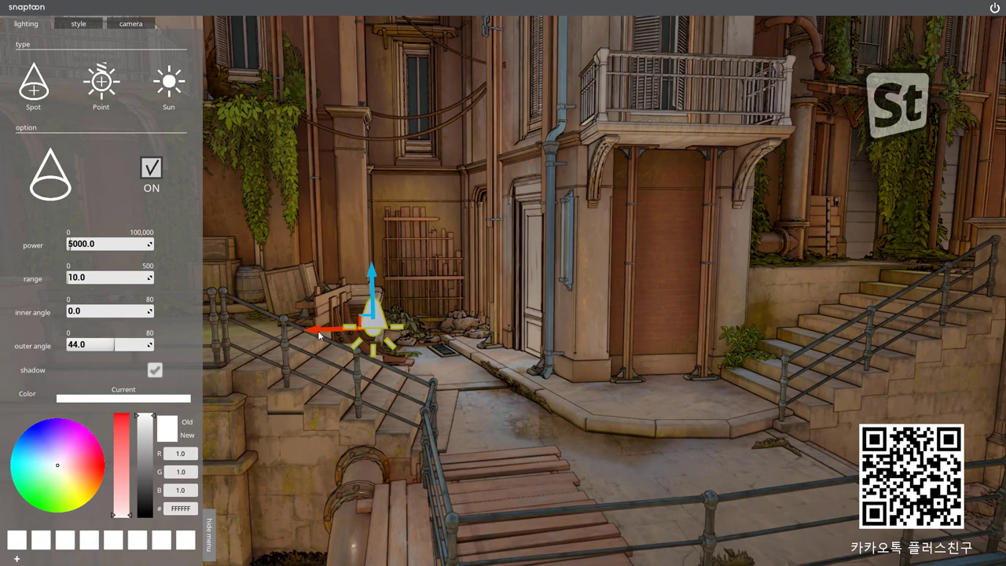
# Raise the stair spot light's power to 100000 and move it up near the balcony
pyautogui.moveTo(370, 304)
pyautogui.mouseDown()
pyautogui.moveTo(662, 291)
pyautogui.moveTo(541, 265)
pyautogui.mouseUp()
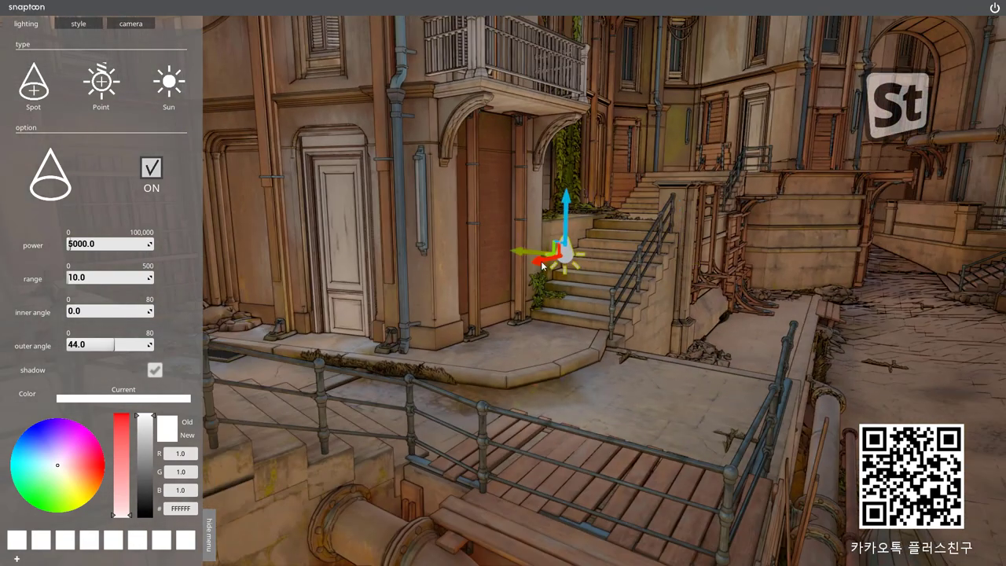
pyautogui.moveTo(72, 243); pyautogui.dragTo(55, 275)
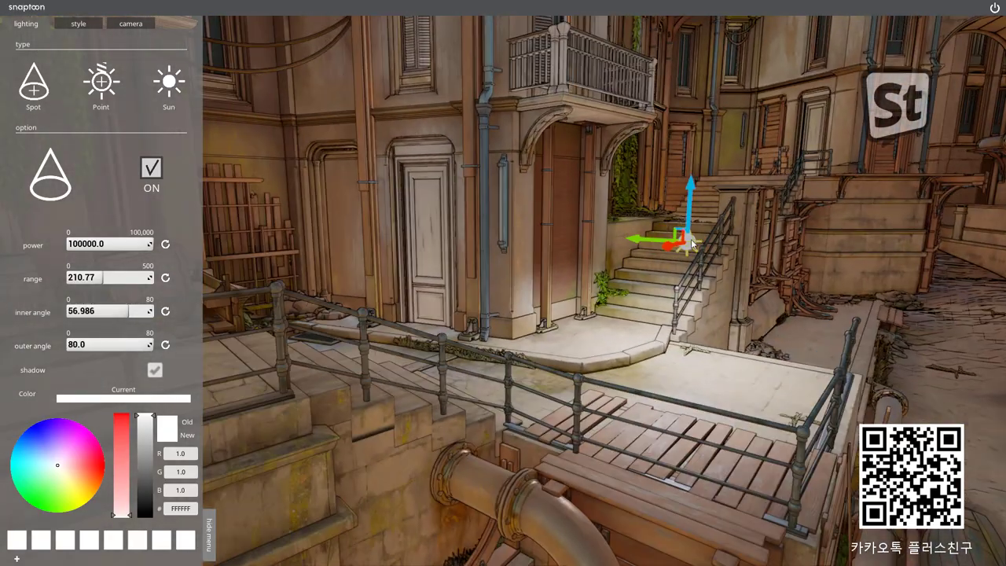
pyautogui.moveTo(609, 206); pyautogui.dragTo(600, 102)
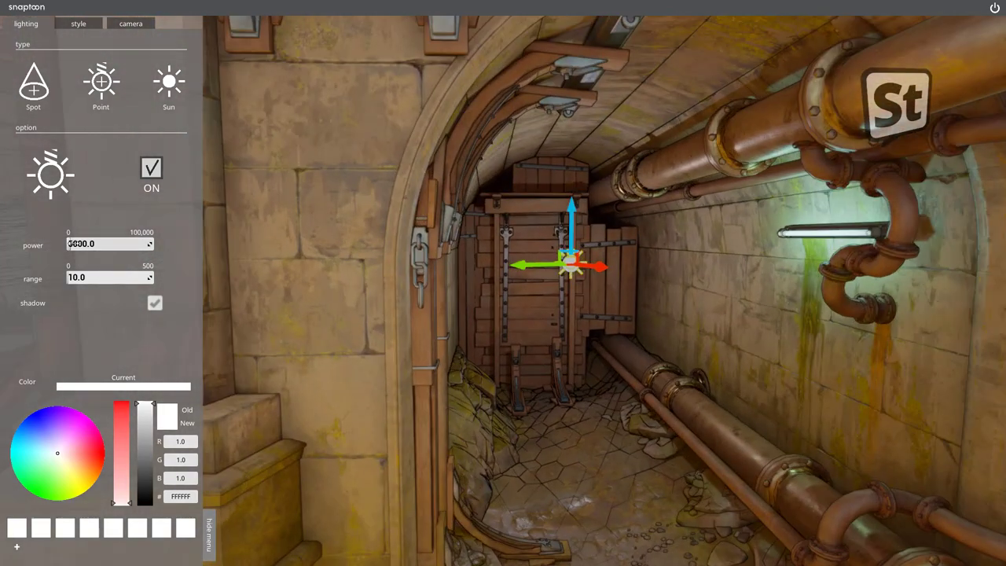
# Raise the tunnel point light to about 39760 power; set aperture 0.277 and focal distance 11.55
pyautogui.moveTo(72, 244); pyautogui.dragTo(101, 243)
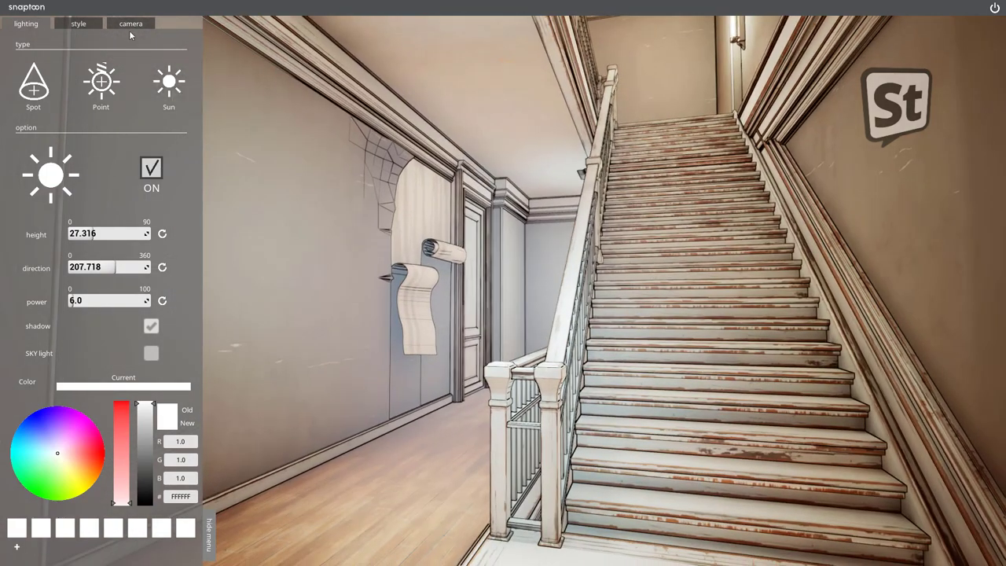
pyautogui.click(131, 25)
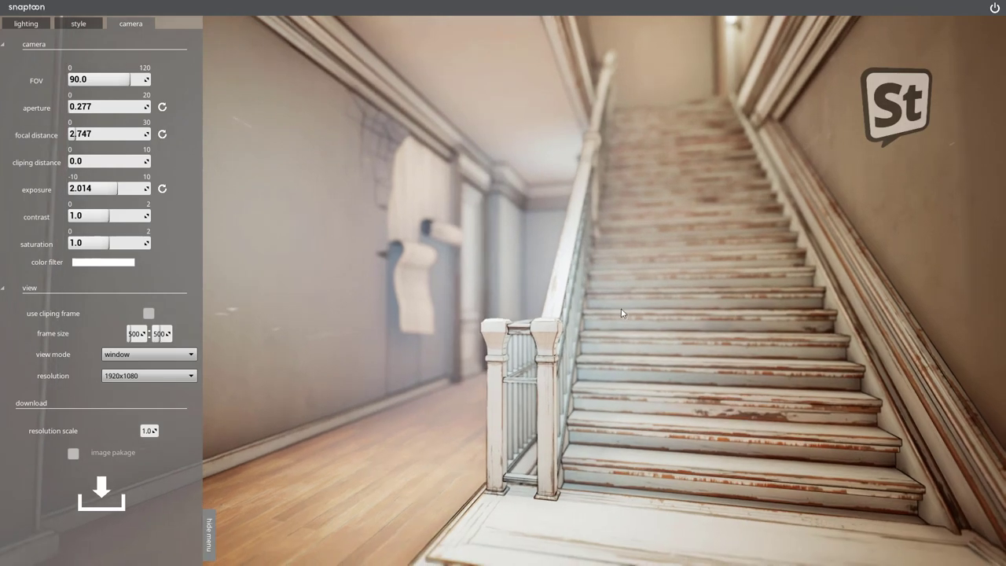
pyautogui.click(666, 236)
pyautogui.click(625, 72)
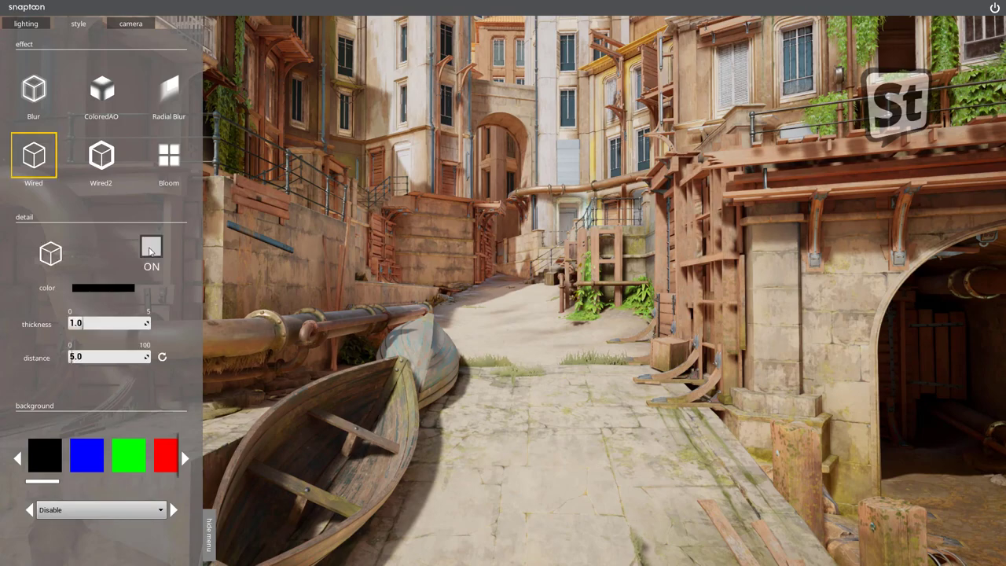
# Turn on the Wired outline and test settings, ending at thickness 1.0 and distance 10.0
pyautogui.click(150, 250)
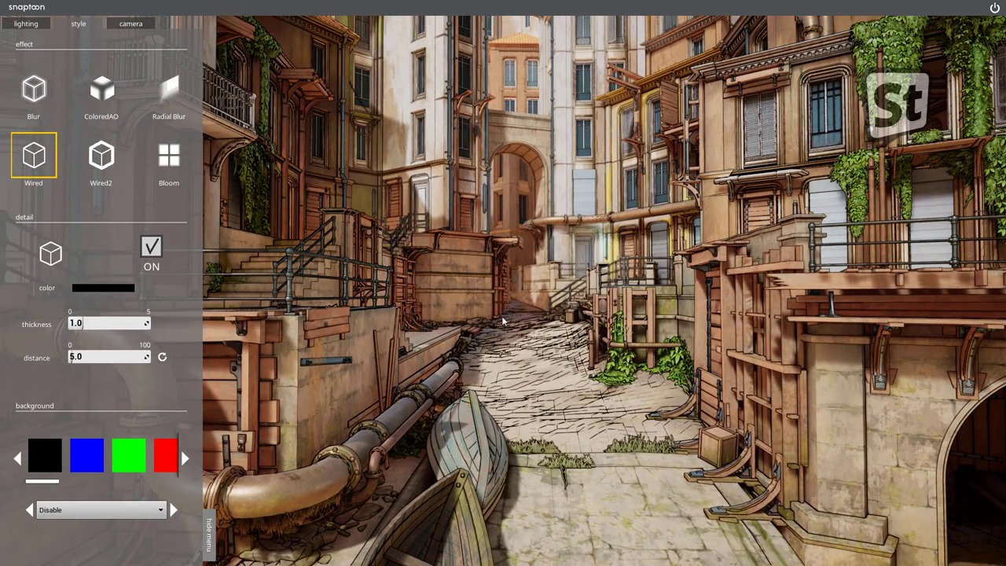
pyautogui.moveTo(108, 357); pyautogui.dragTo(108, 356)
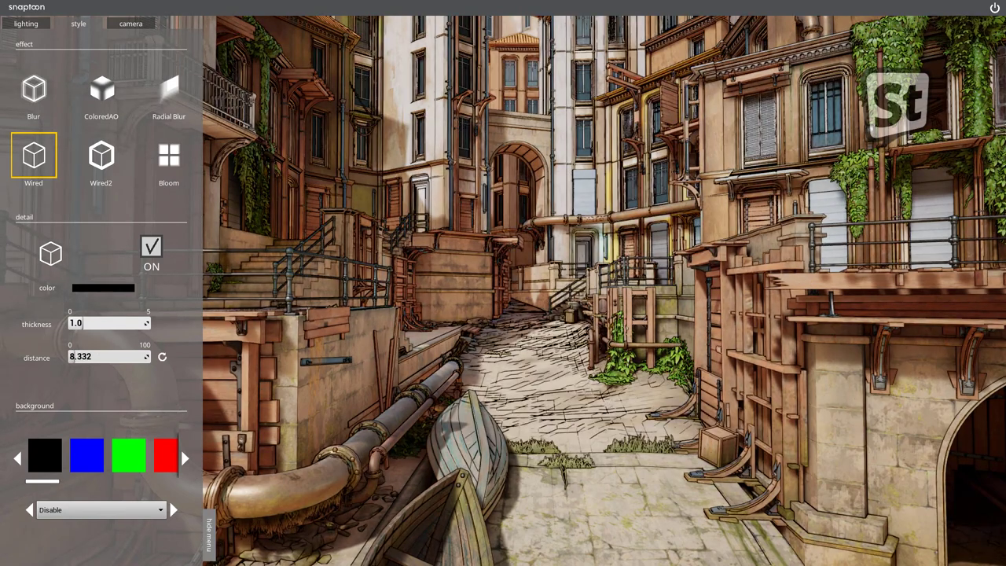
pyautogui.write('1.0')
pyautogui.press('Return')
pyautogui.write('2')
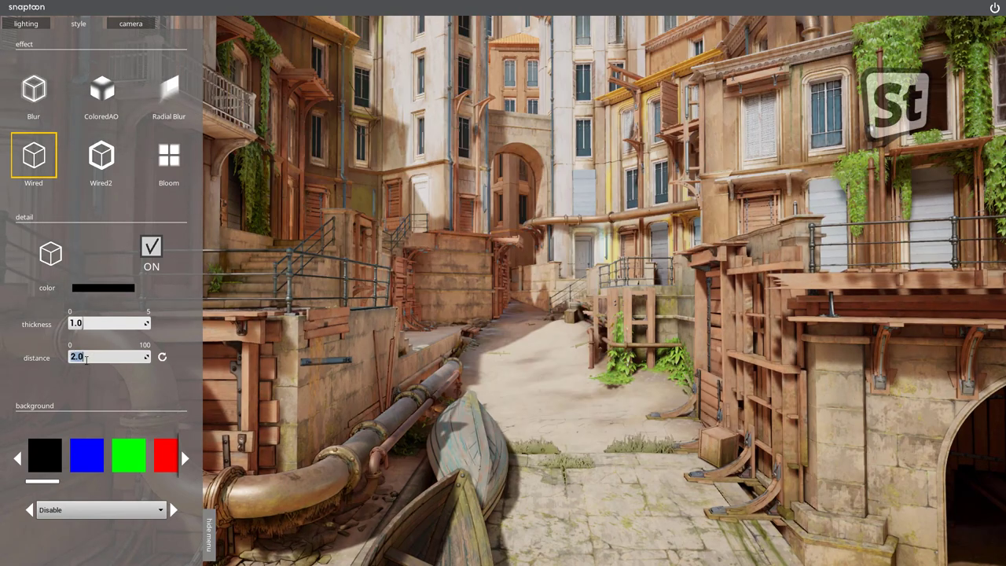
pyautogui.scroll(4, 85, 359)
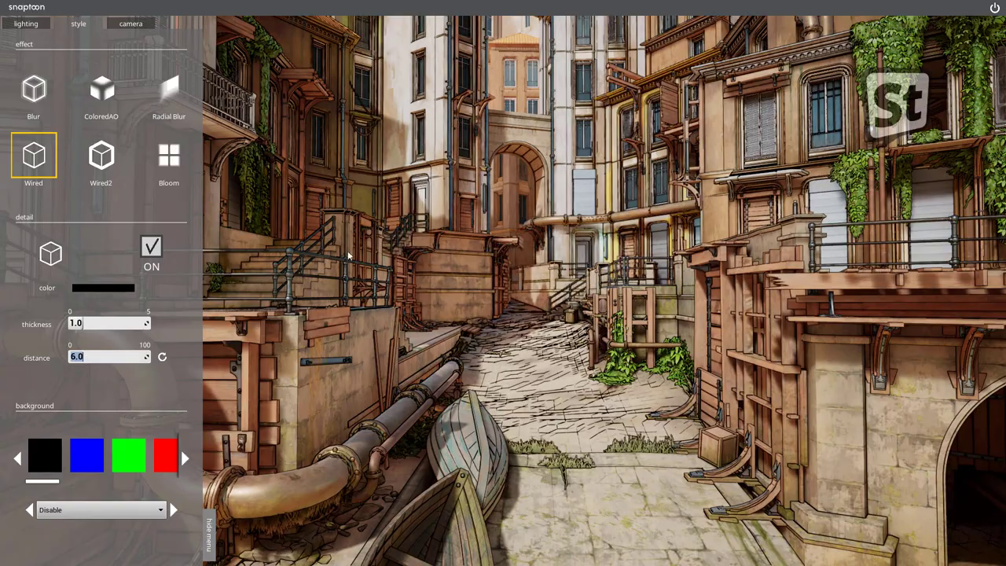
pyautogui.moveTo(108, 322)
pyautogui.mouseDown()
pyautogui.moveTo(78, 323)
pyautogui.moveTo(138, 323)
pyautogui.mouseUp()
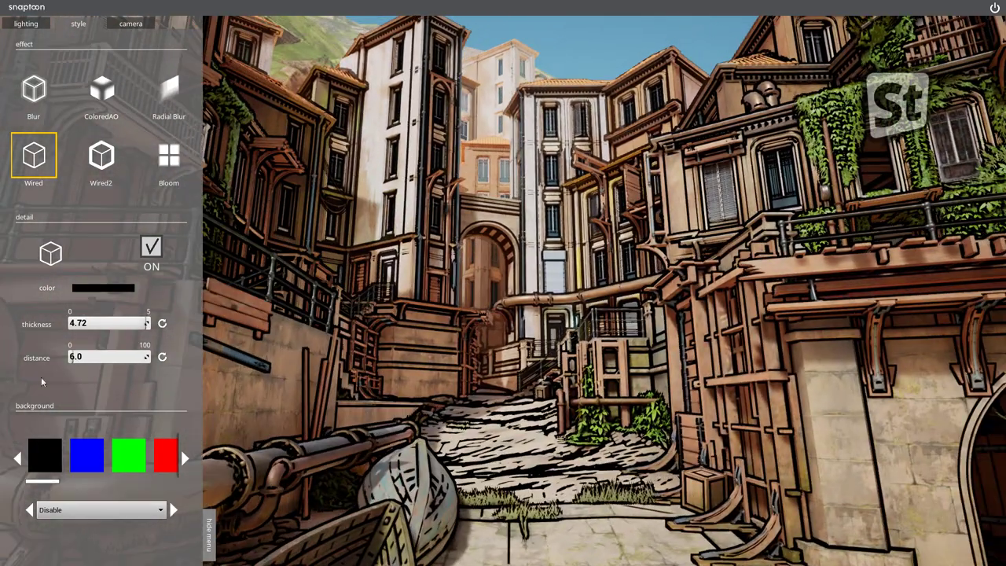
pyautogui.moveTo(86, 356); pyautogui.dragTo(76, 357)
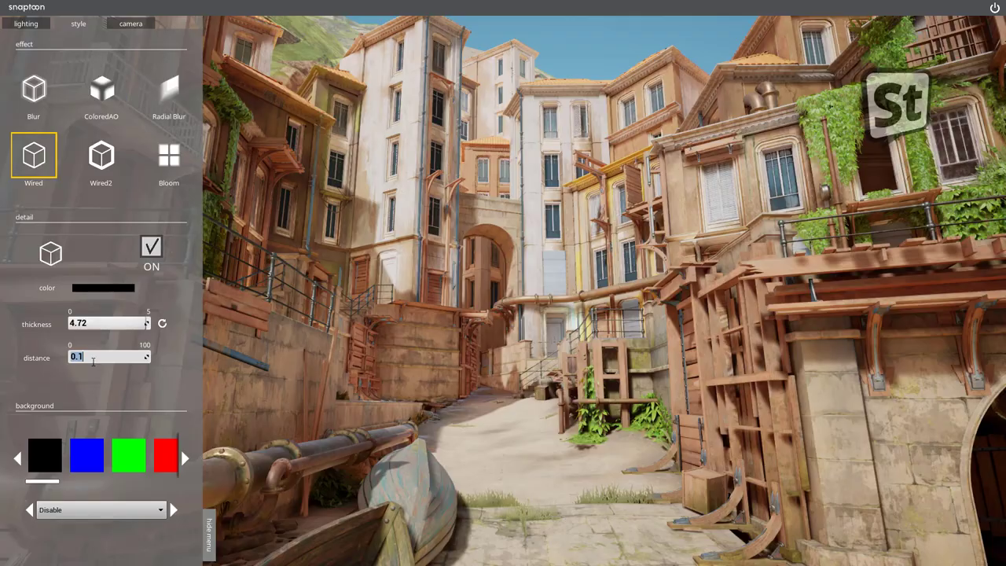
pyautogui.moveTo(83, 357); pyautogui.dragTo(102, 358)
pyautogui.write('10')
pyautogui.click(162, 324)
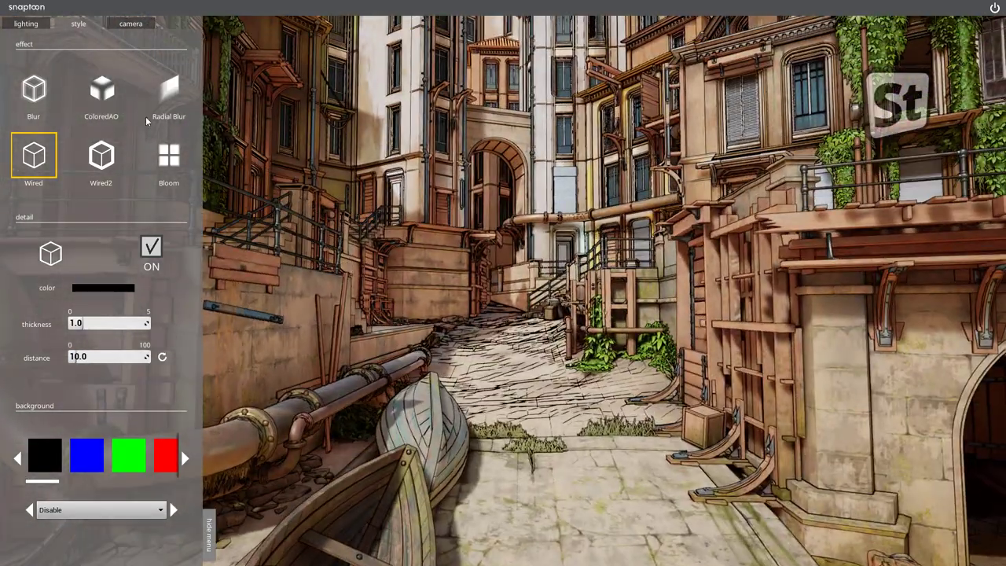
# Switch to the Wired2 outline effect at thickness 20.0 and distance 100.0
pyautogui.click(100, 157)
pyautogui.click(33, 156)
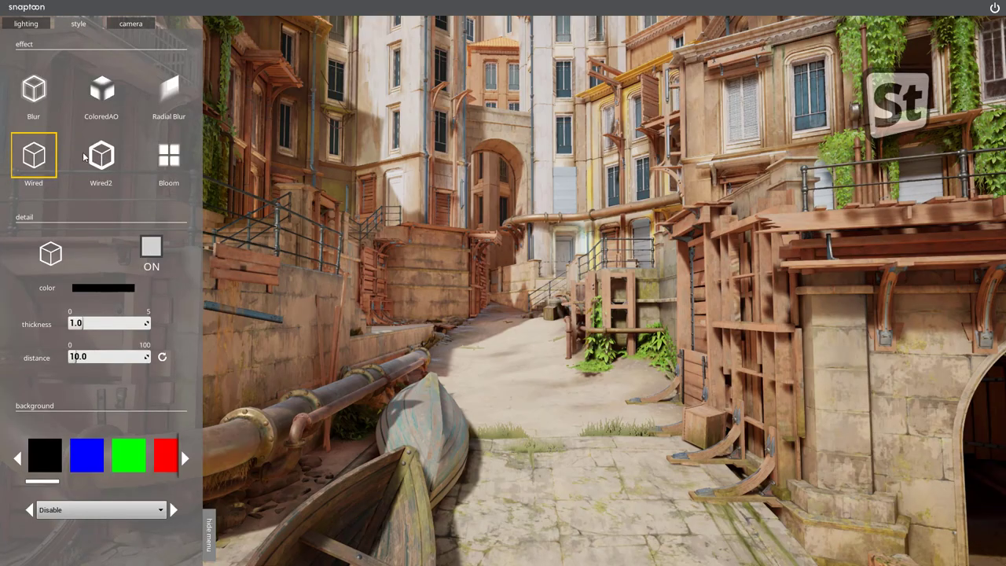
pyautogui.click(101, 157)
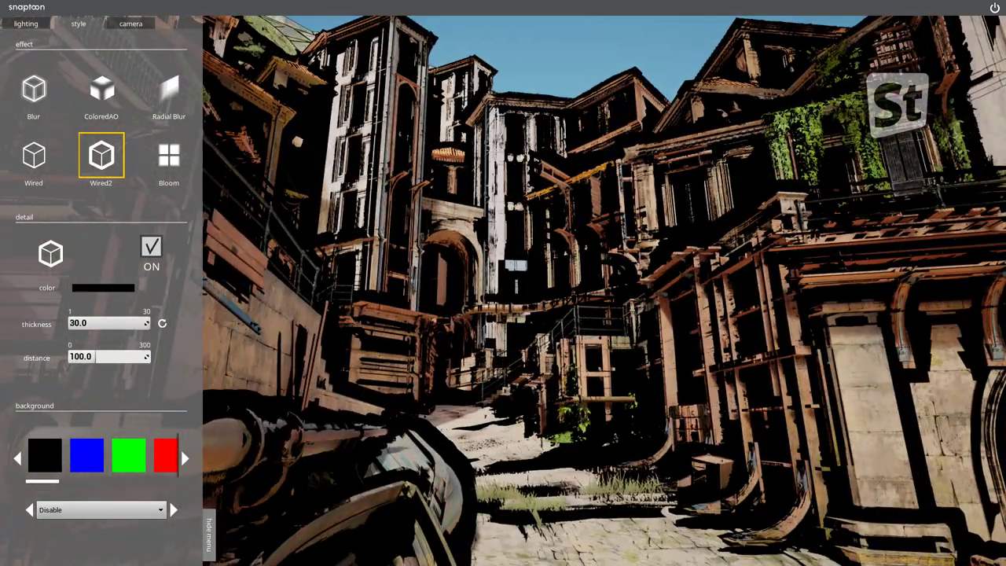
# Thin the Wired2 outlines to about 3.9 thickness and 37 distance, then return to Wired
pyautogui.moveTo(117, 322); pyautogui.dragTo(85, 322)
pyautogui.moveTo(93, 357); pyautogui.dragTo(71, 357)
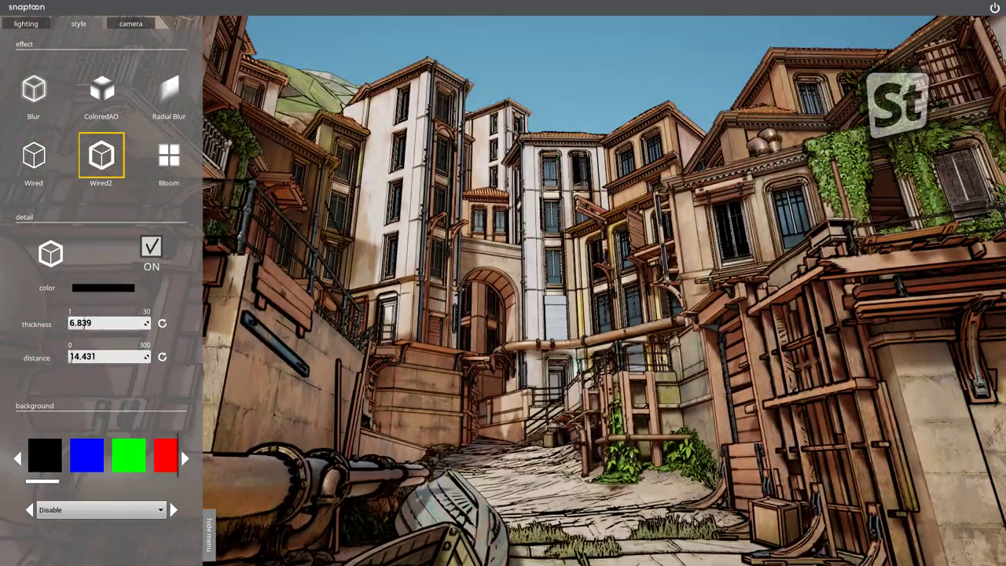
pyautogui.click(77, 323)
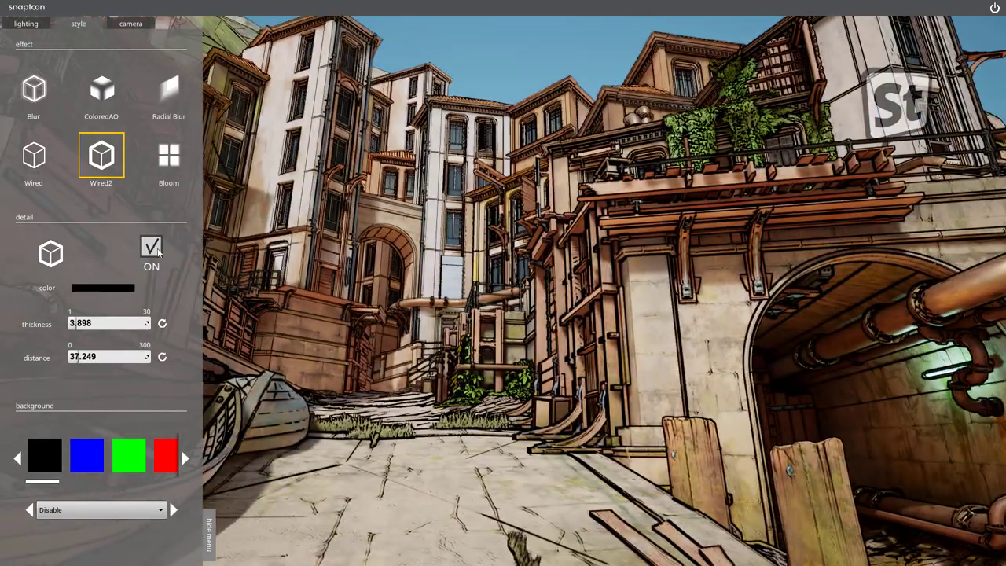
pyautogui.click(34, 155)
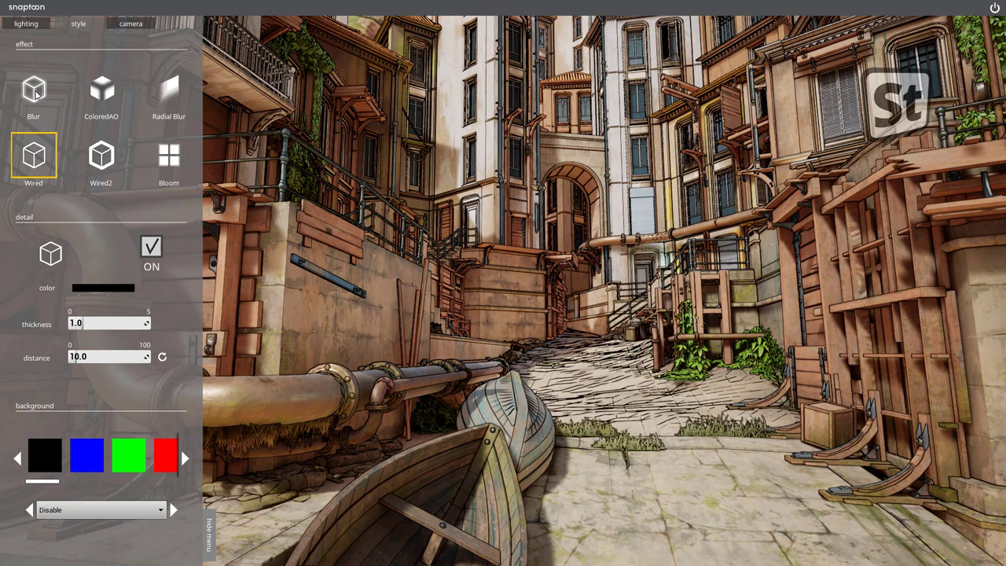
# Trial a Blur effect with its distance raised to about 1.3, then switch it off
pyautogui.click(34, 92)
pyautogui.click(150, 247)
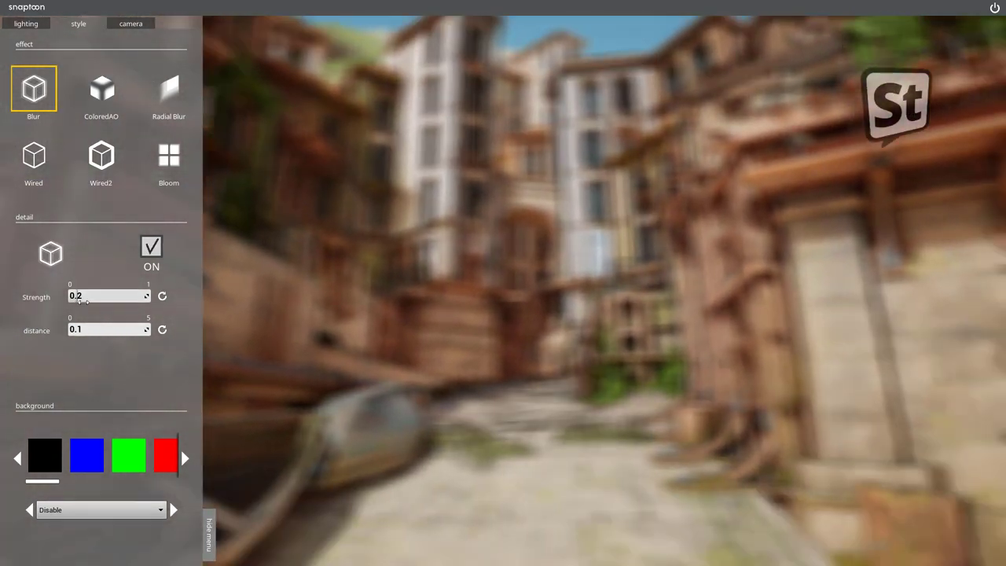
pyautogui.moveTo(71, 331); pyautogui.dragTo(112, 329)
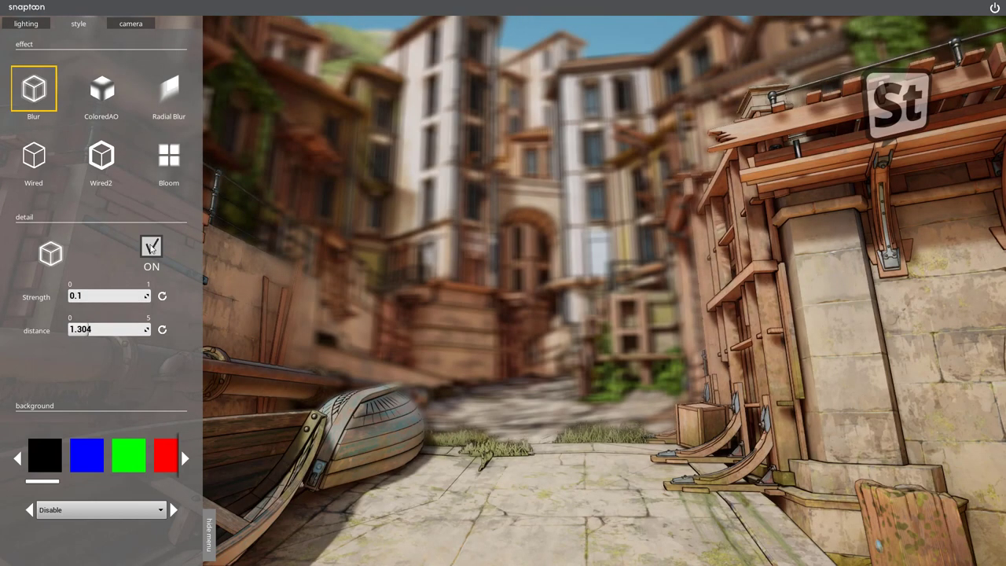
pyautogui.click(152, 249)
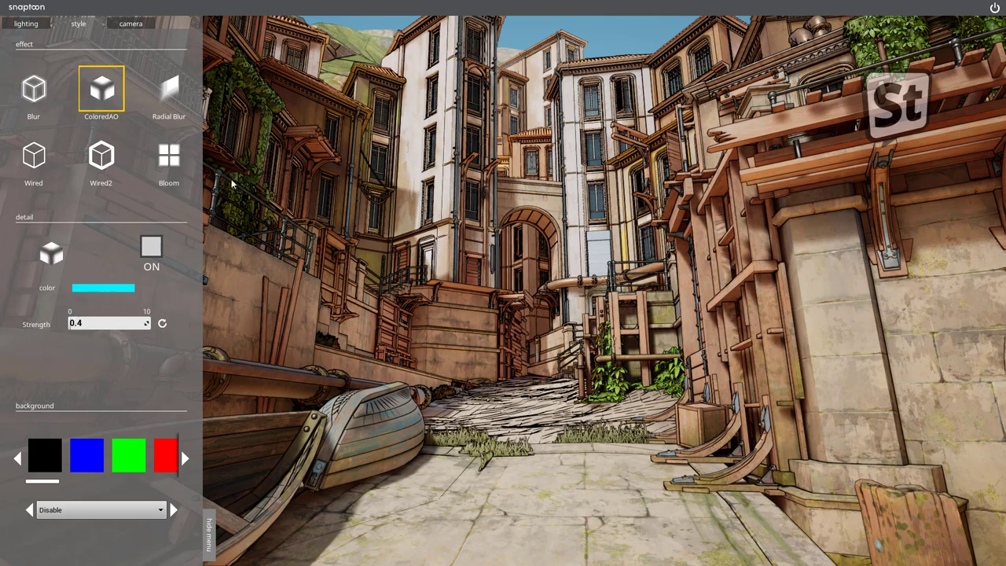
# Enable ColoredAO and tint it pink, then purple-blue, then a darker blue-purple
pyautogui.click(153, 250)
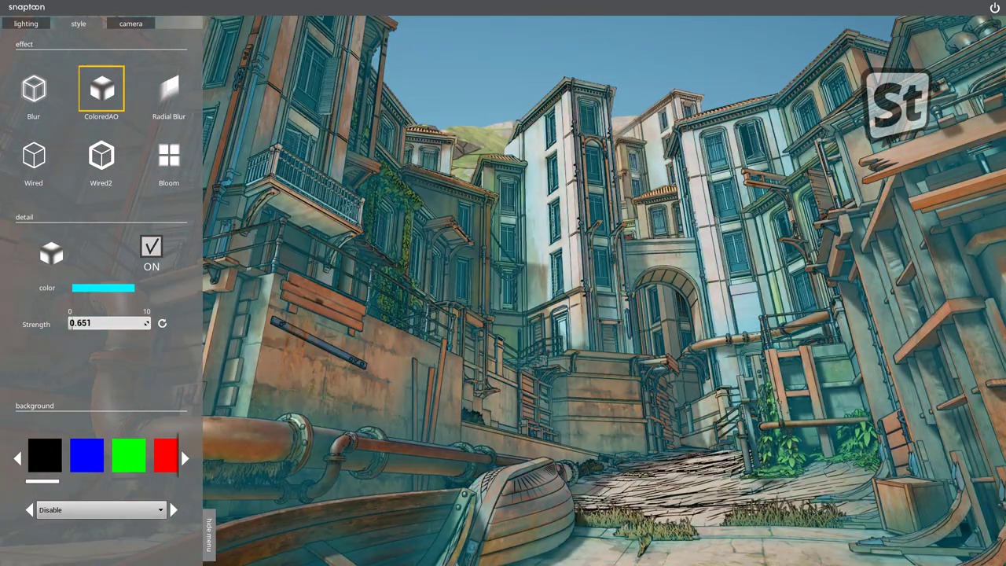
pyautogui.click(102, 288)
pyautogui.click(294, 260)
pyautogui.click(252, 377)
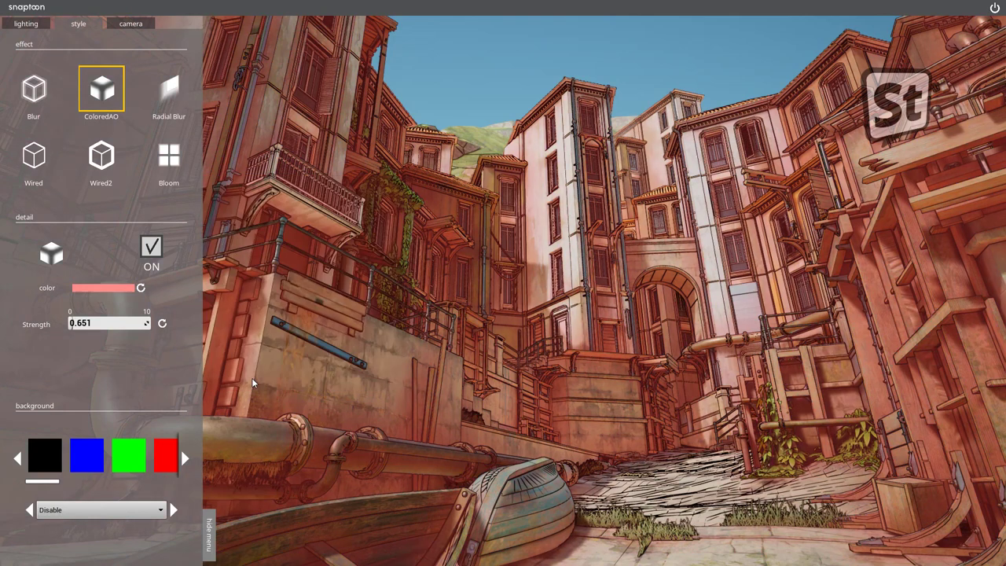
pyautogui.click(135, 289)
pyautogui.click(262, 382)
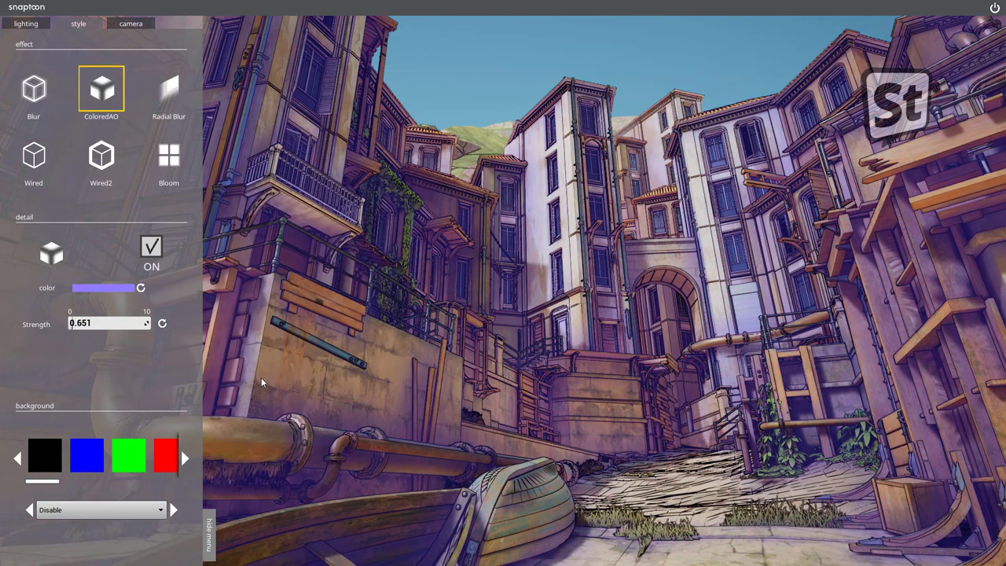
pyautogui.click(124, 290)
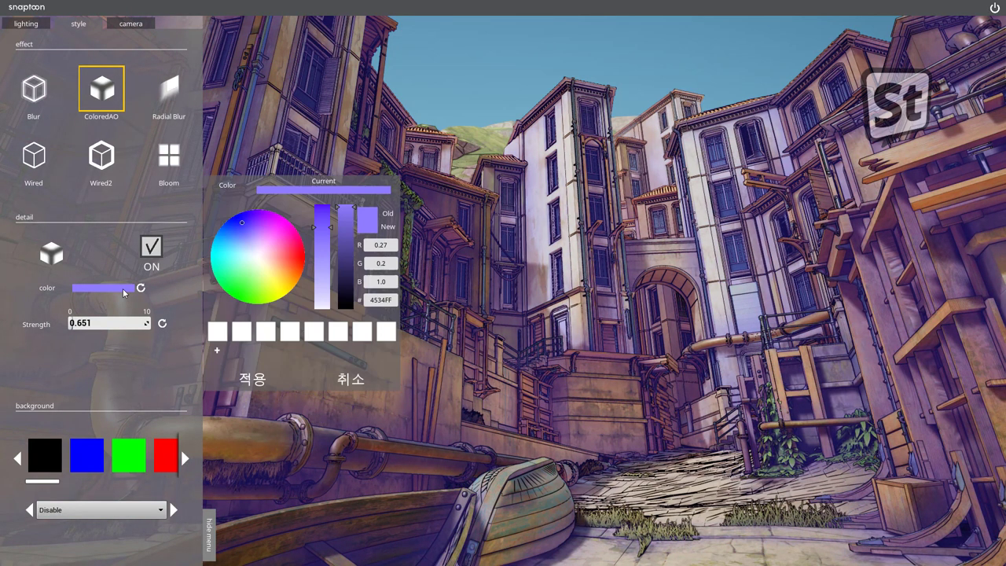
pyautogui.click(254, 378)
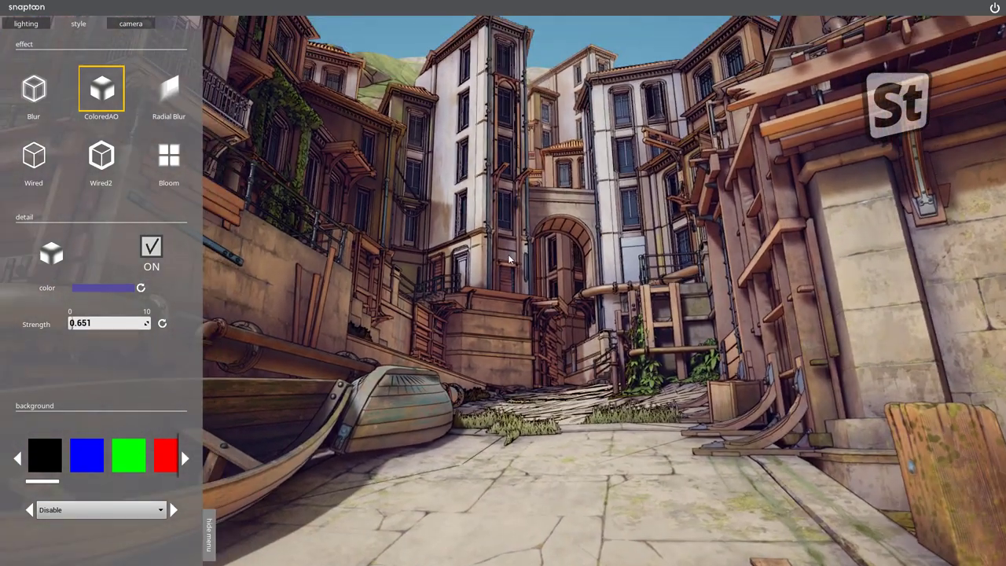
# Turn on Radial Blur, set width to about 3.8, adjust samples and shift the centre sideways
pyautogui.click(169, 94)
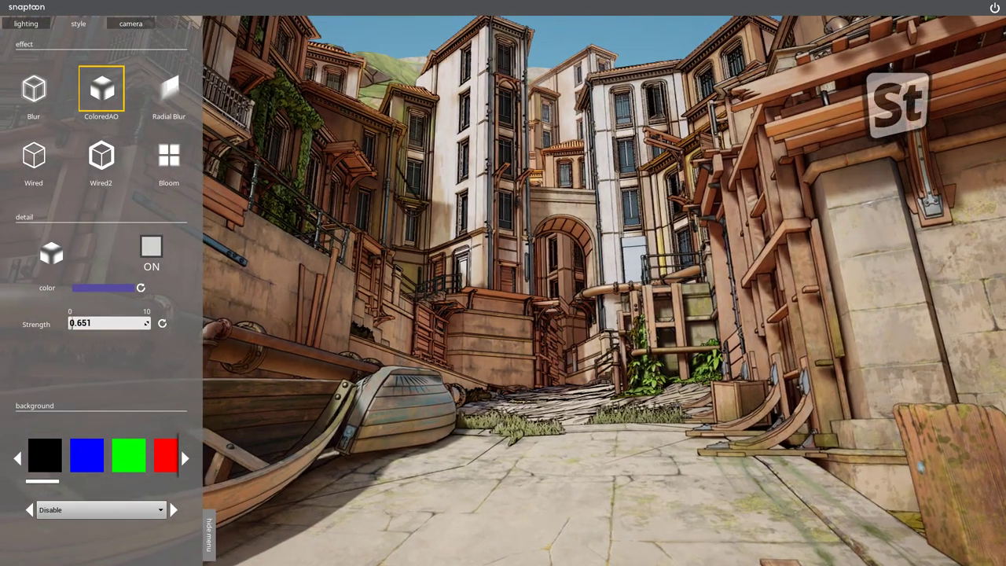
pyautogui.click(148, 248)
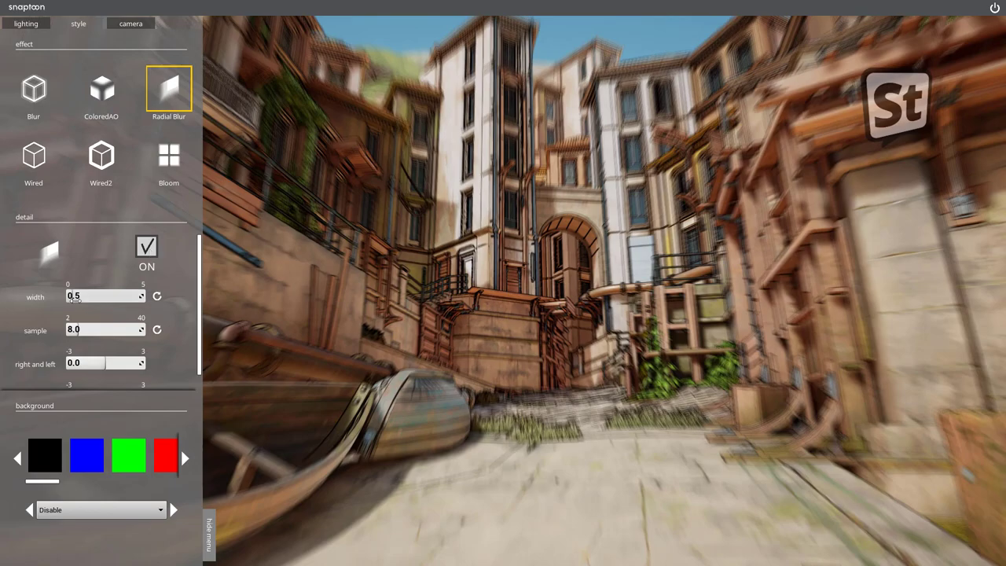
pyautogui.moveTo(73, 296)
pyautogui.mouseDown()
pyautogui.moveTo(131, 295)
pyautogui.moveTo(122, 295)
pyautogui.mouseUp()
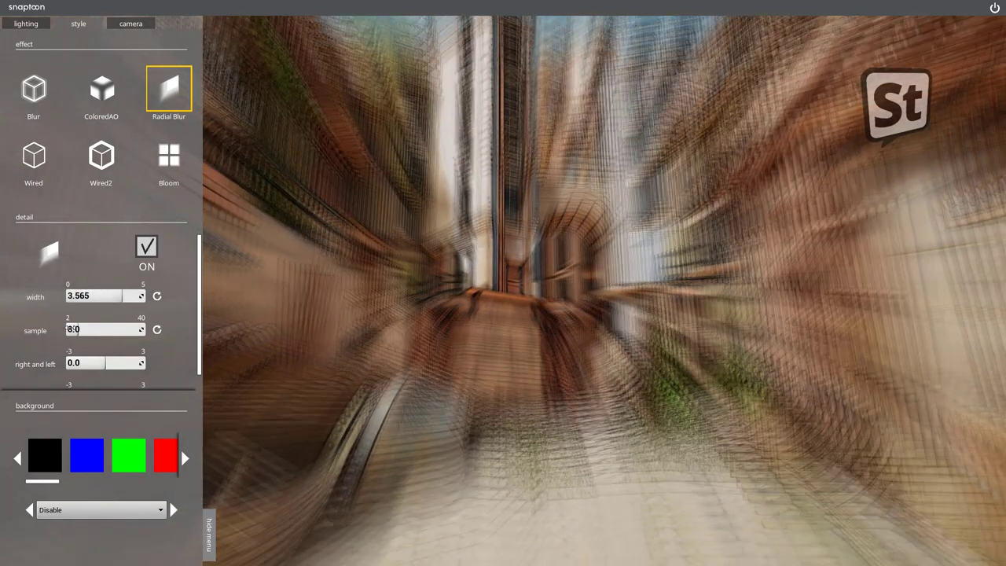
pyautogui.moveTo(79, 329); pyautogui.dragTo(143, 329)
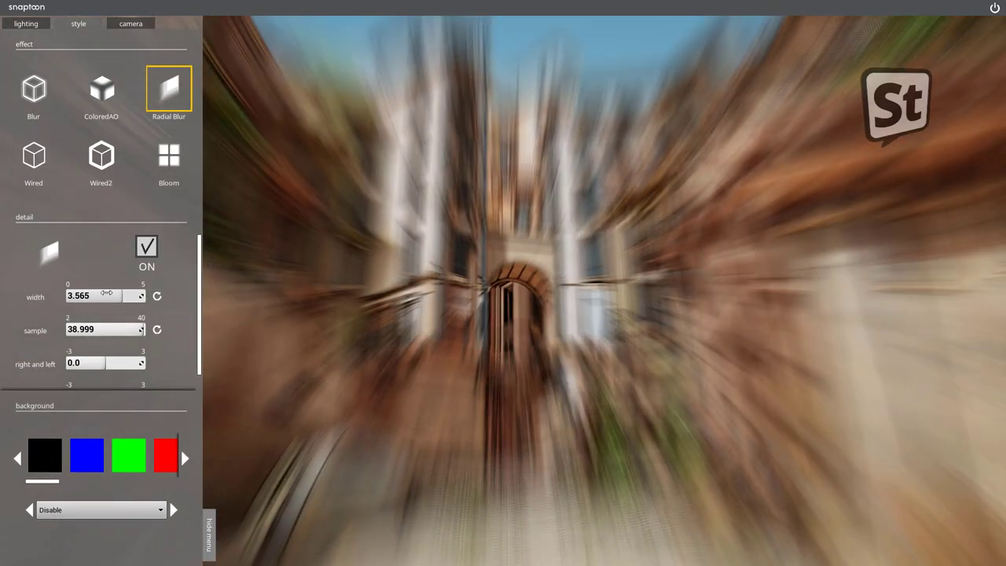
pyautogui.moveTo(106, 294); pyautogui.dragTo(77, 296)
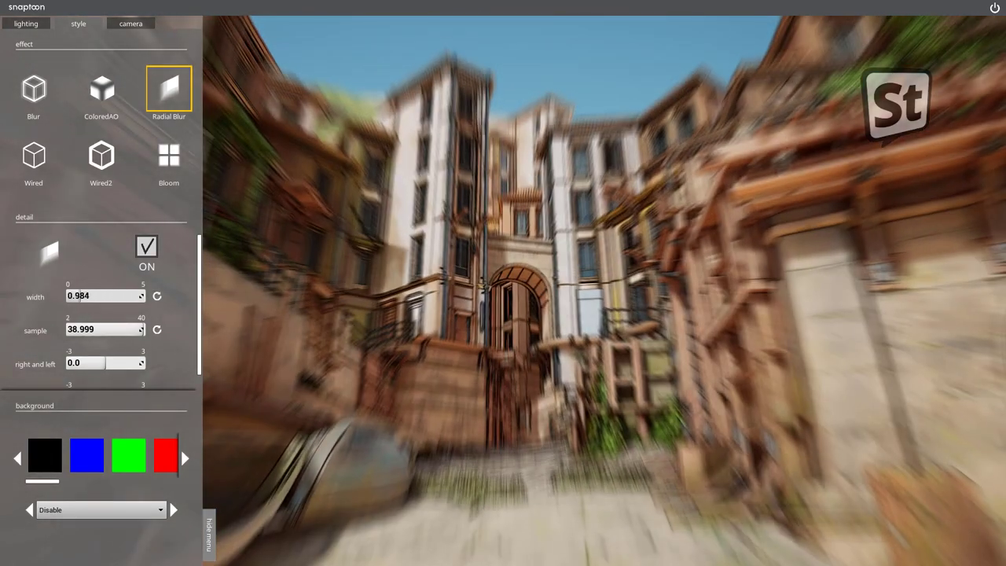
pyautogui.moveTo(110, 330); pyautogui.dragTo(67, 329)
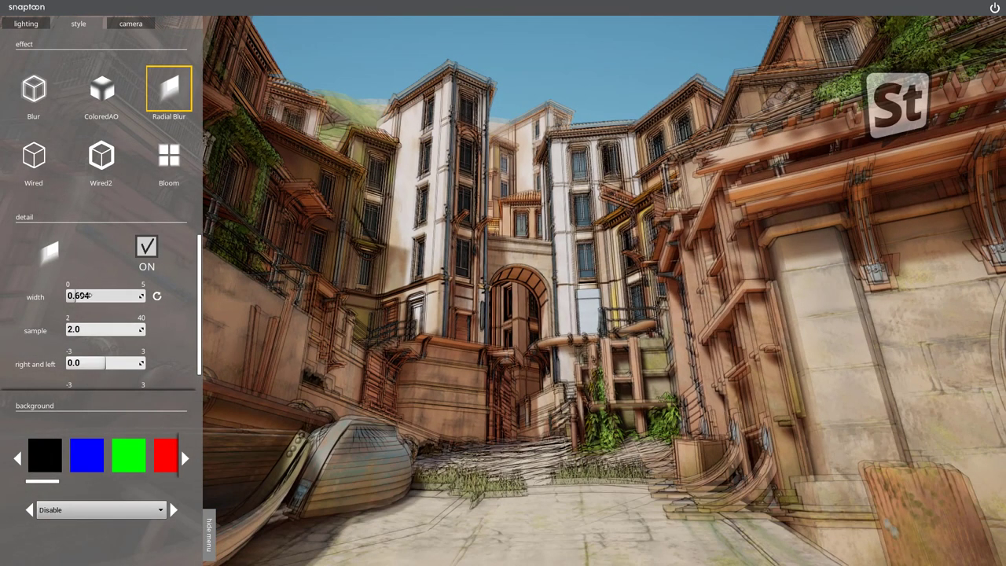
pyautogui.moveTo(87, 295); pyautogui.dragTo(125, 295)
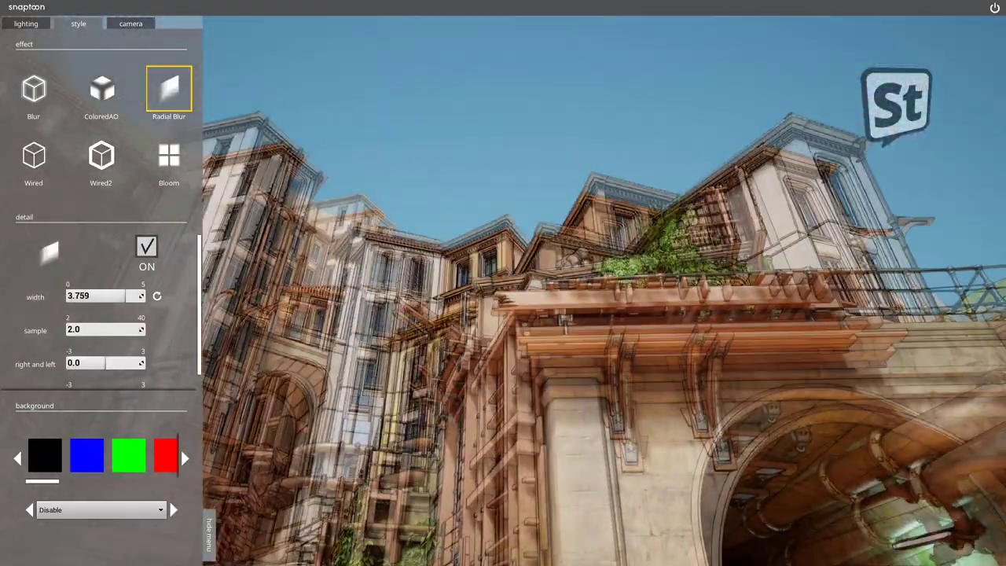
pyautogui.scroll(-1, 138, 349)
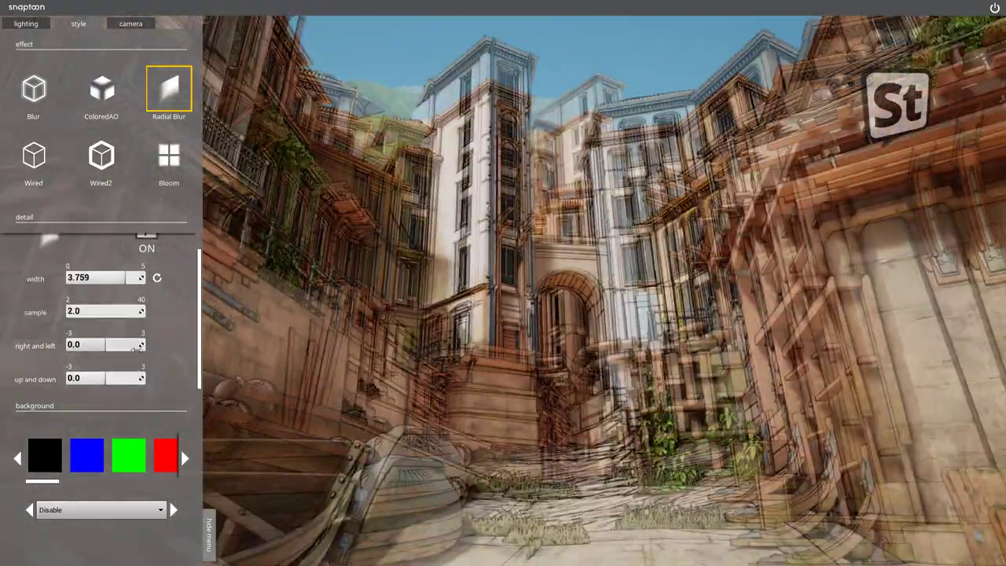
pyautogui.moveTo(138, 347)
pyautogui.mouseDown()
pyautogui.moveTo(120, 346)
pyautogui.moveTo(105, 378)
pyautogui.mouseUp()
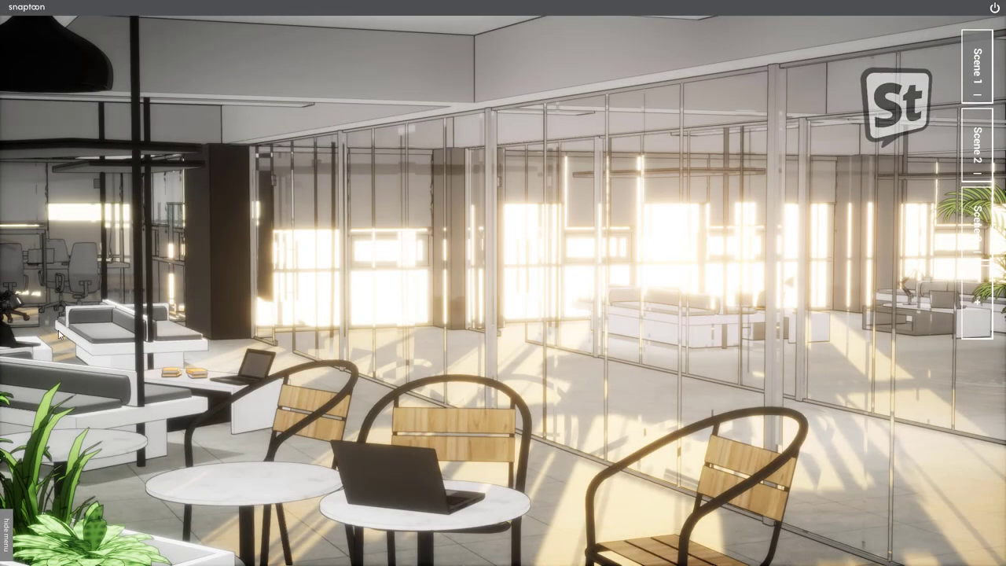
# Rotate the office Sun light's direction to about 31.9 degrees
pyautogui.click(7, 533)
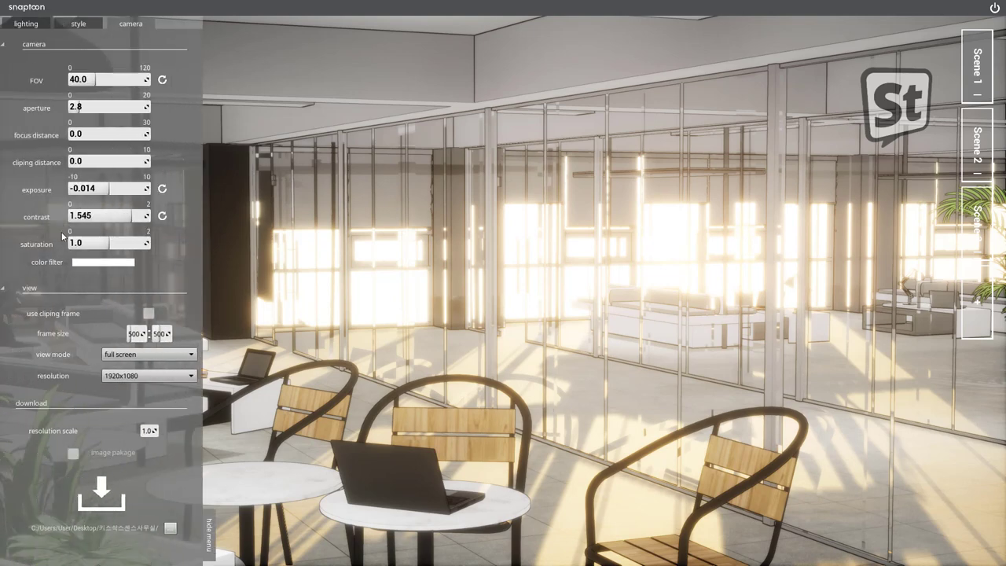
pyautogui.click(26, 24)
pyautogui.click(169, 81)
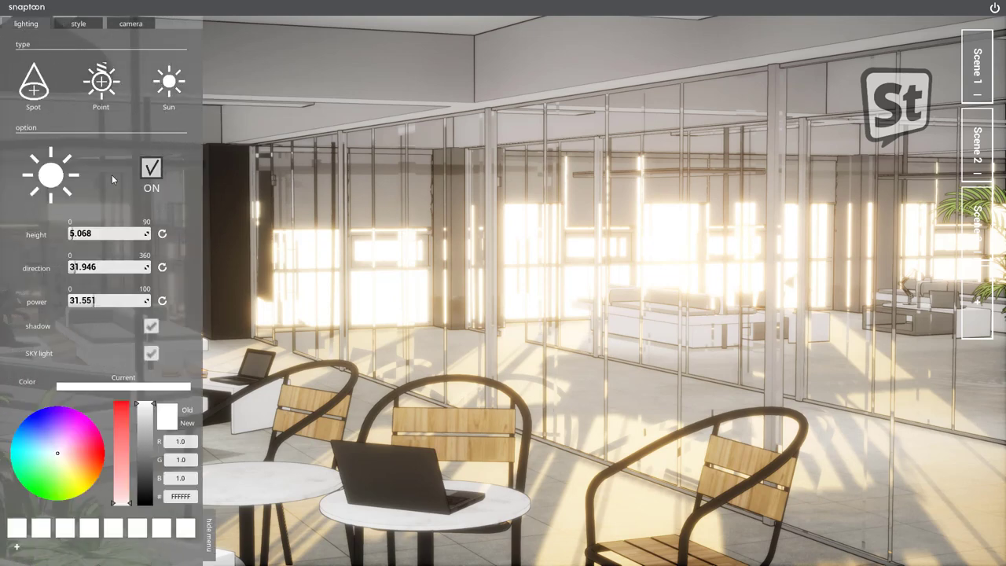
pyautogui.moveTo(72, 267); pyautogui.dragTo(78, 267)
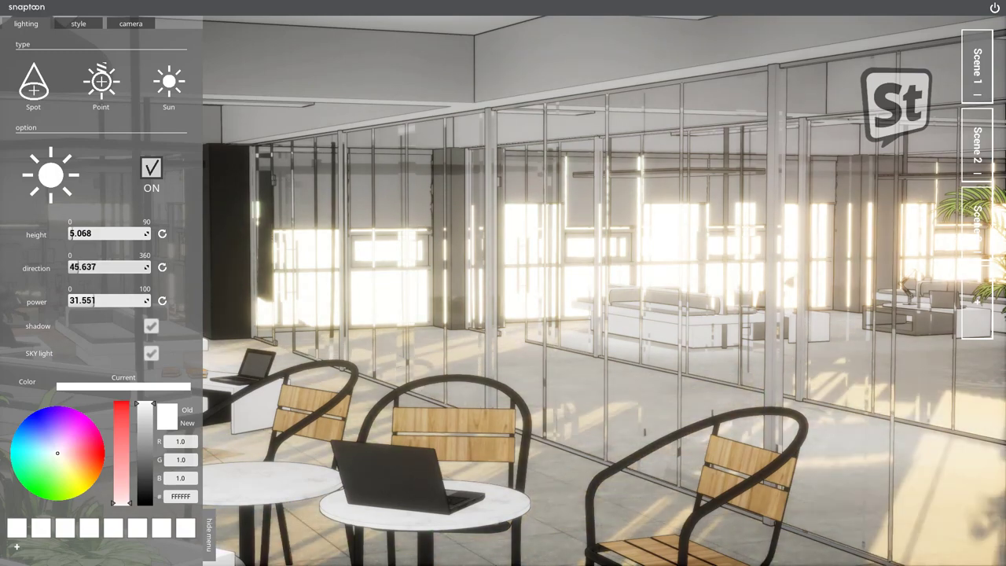
pyautogui.moveTo(71, 267)
pyautogui.mouseDown()
pyautogui.moveTo(50, 267)
pyautogui.moveTo(81, 267)
pyautogui.moveTo(71, 267)
pyautogui.mouseUp()
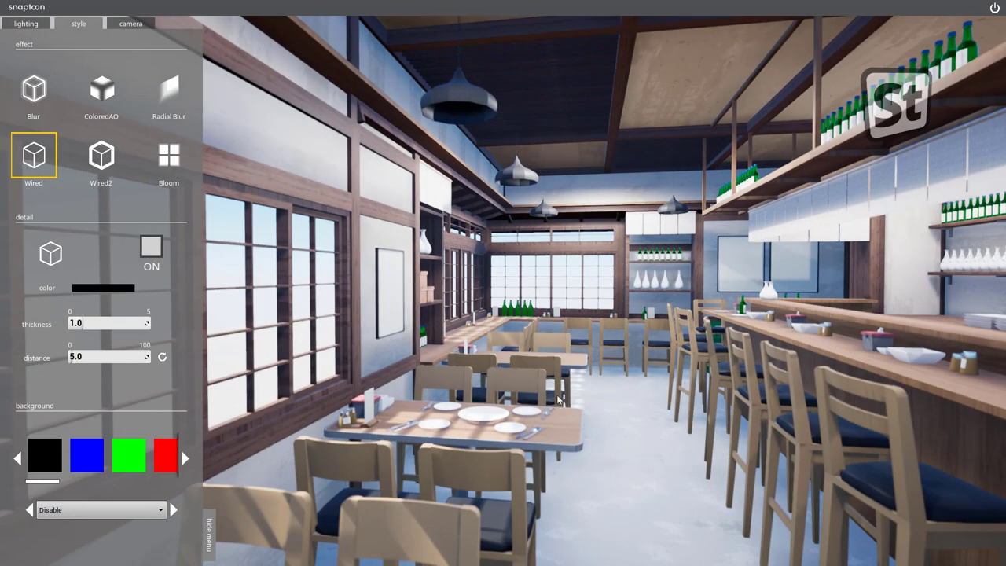
# Turn on Wired outlines, toggle the sun light off and on, and switch off the sky light
pyautogui.click(152, 247)
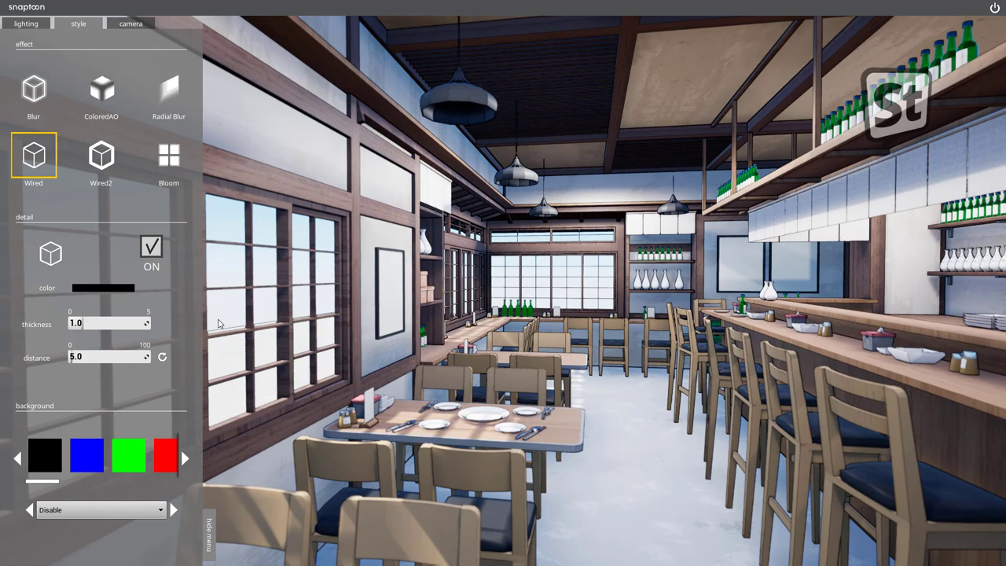
pyautogui.click(35, 26)
pyautogui.click(130, 24)
pyautogui.click(26, 24)
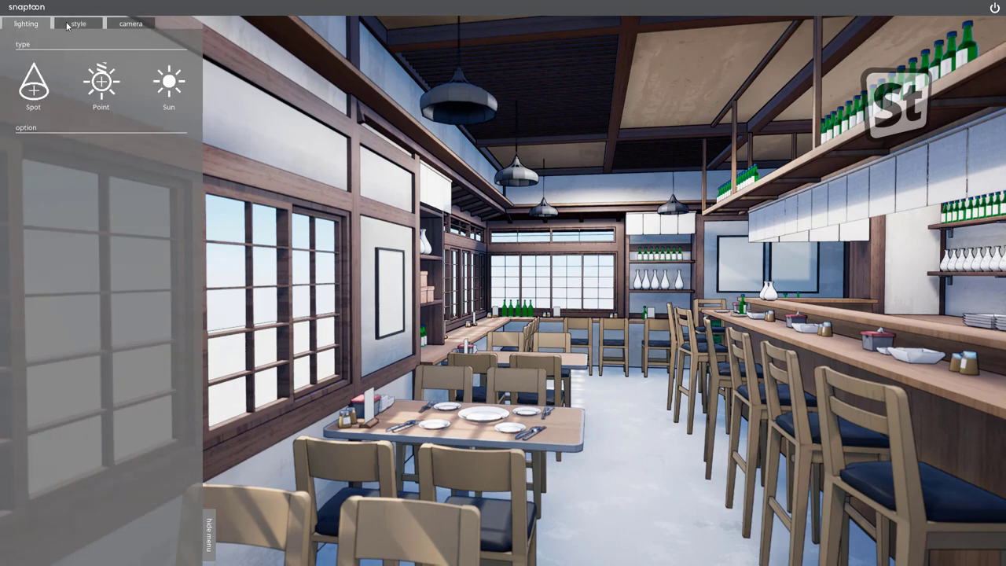
pyautogui.click(169, 82)
pyautogui.click(151, 169)
pyautogui.click(152, 169)
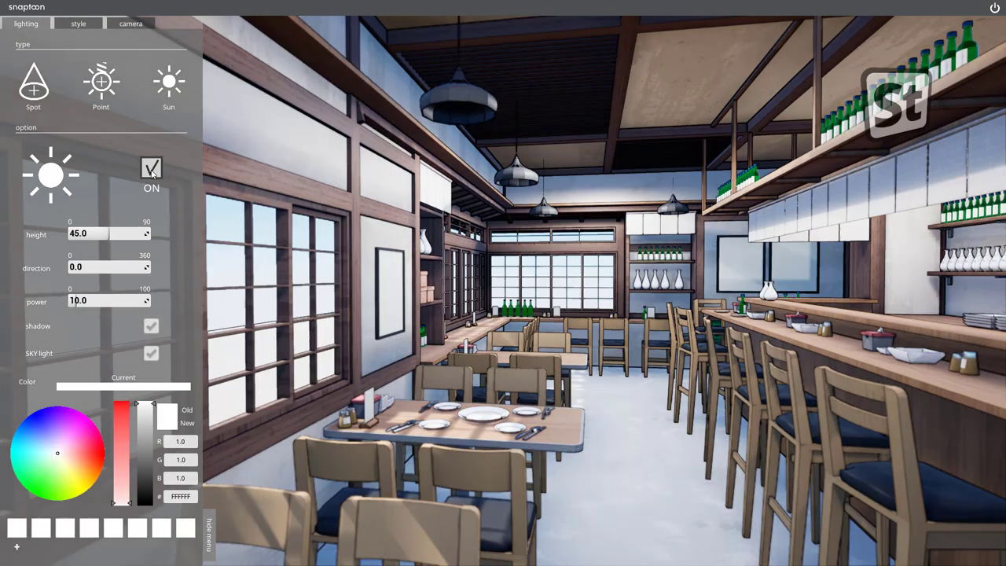
pyautogui.click(151, 353)
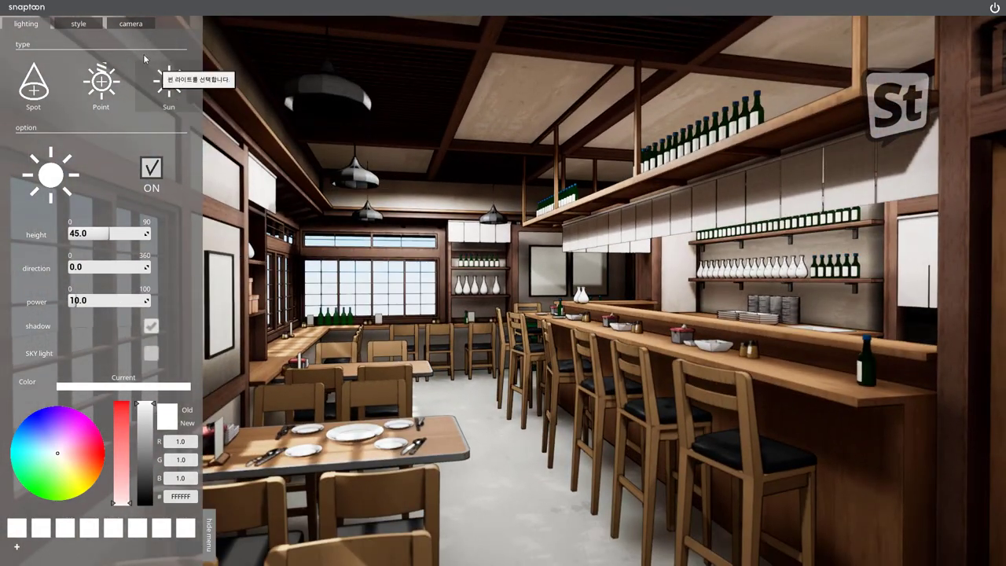
# Apply an orange ColoredAO tint to the restaurant
pyautogui.click(78, 23)
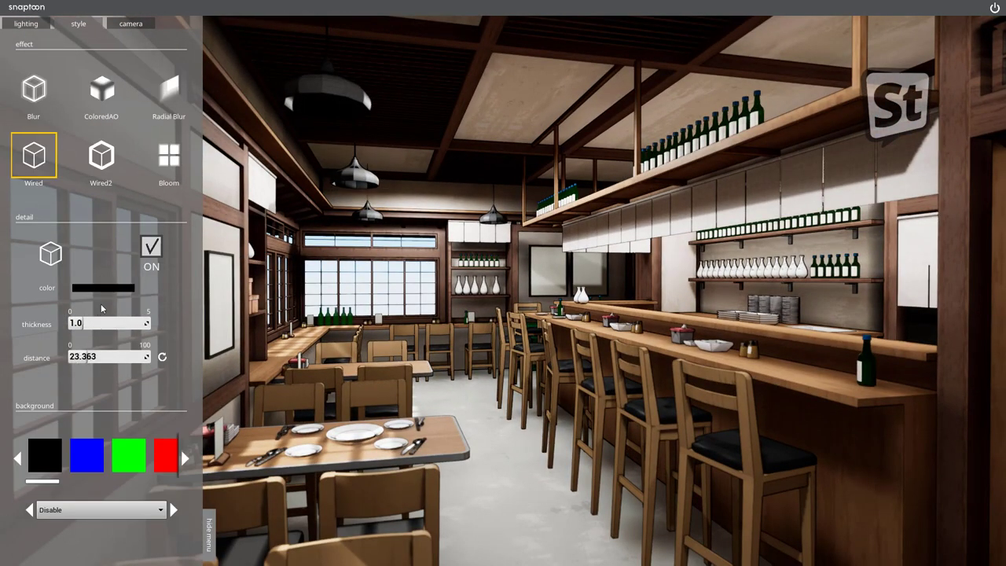
pyautogui.click(108, 88)
pyautogui.click(120, 289)
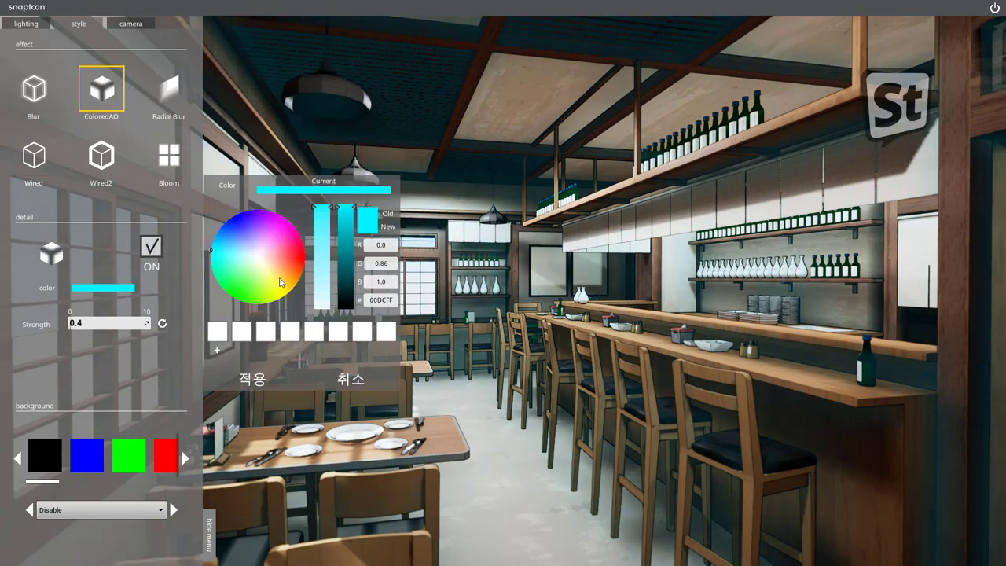
pyautogui.click(300, 381)
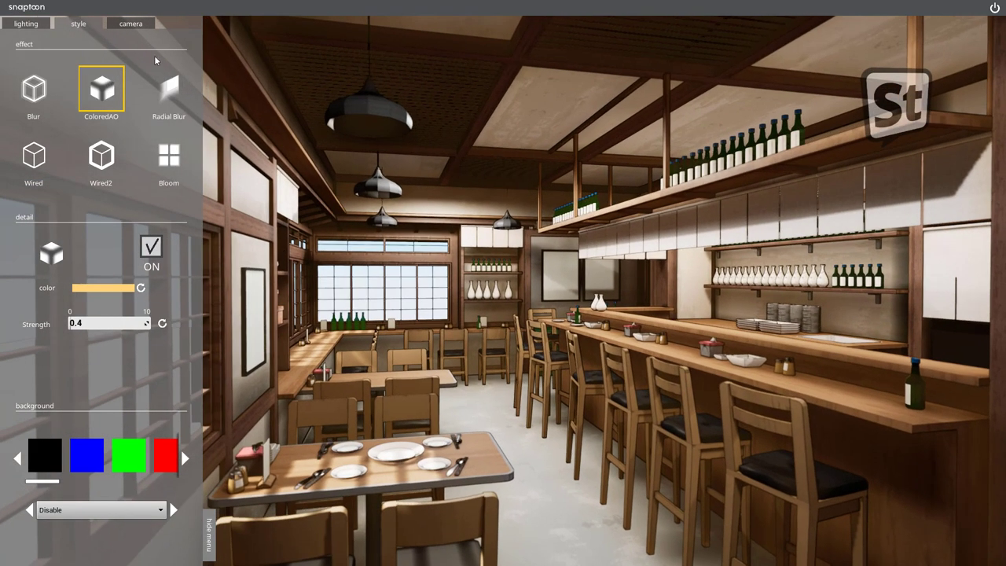
# Adjust exposure, lower the sun height to about 15.3 and rotate its direction to 301.2
pyautogui.click(130, 24)
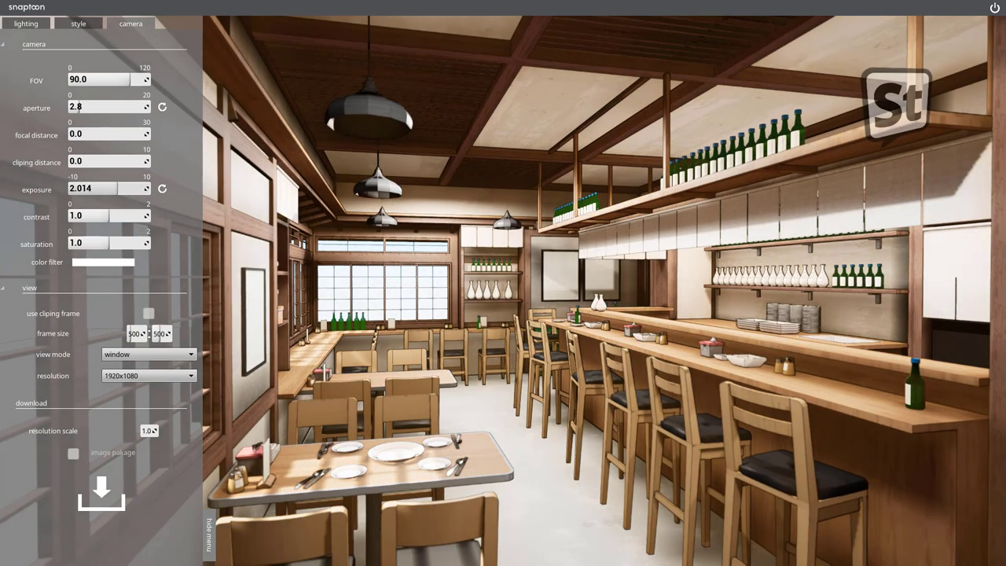
pyautogui.moveTo(92, 187); pyautogui.dragTo(94, 188)
pyautogui.click(35, 26)
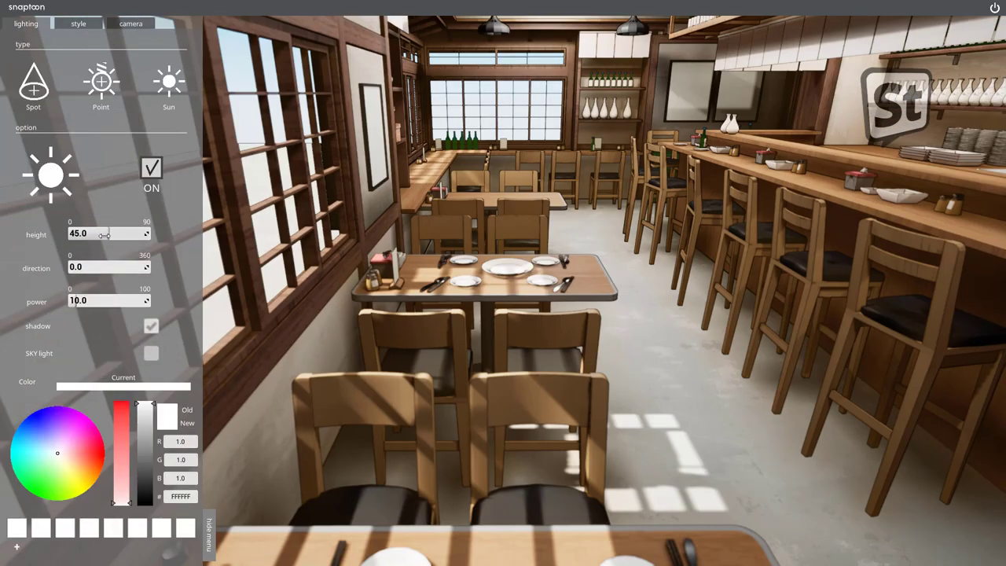
pyautogui.moveTo(103, 235); pyautogui.dragTo(218, 278)
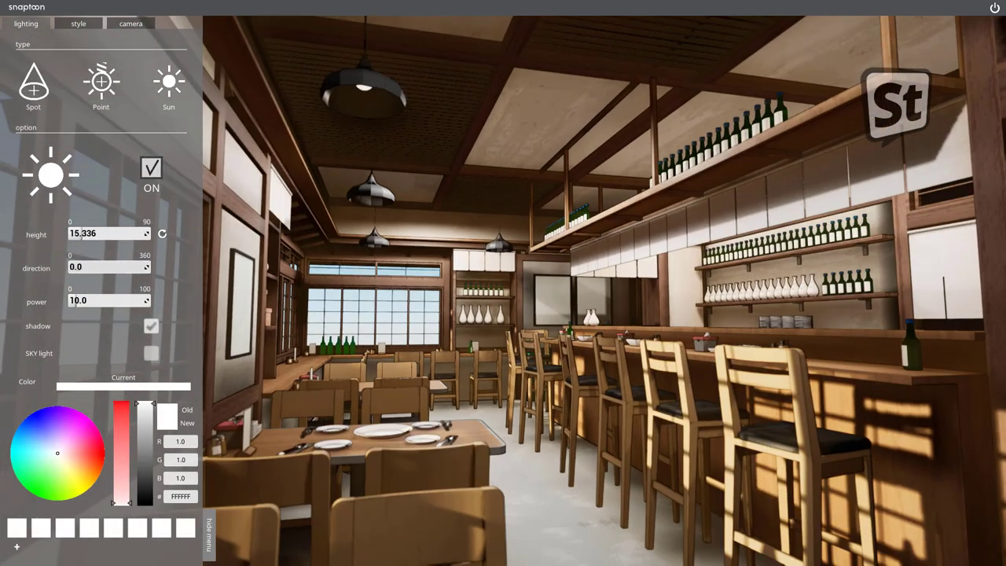
pyautogui.moveTo(71, 267); pyautogui.dragTo(136, 267)
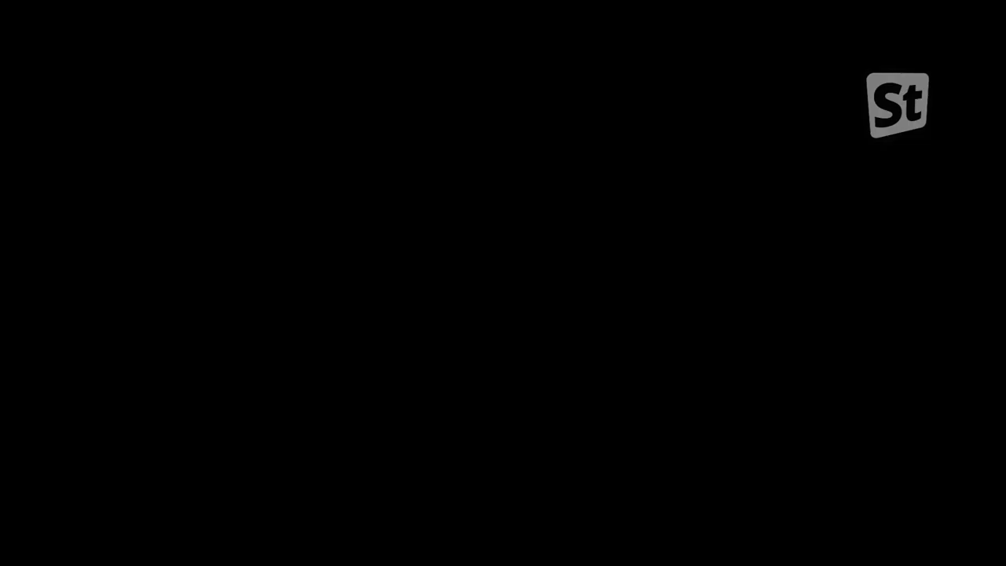
# Cycle background colours to black and move the camera across the restaurant
pyautogui.click(168, 456)
pyautogui.click(186, 458)
pyautogui.click(165, 455)
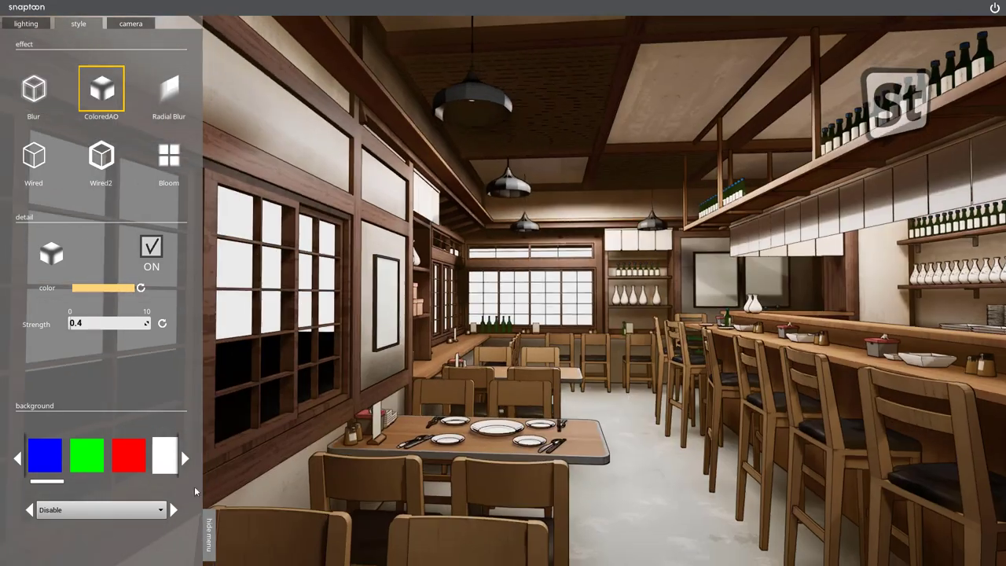
pyautogui.click(186, 458)
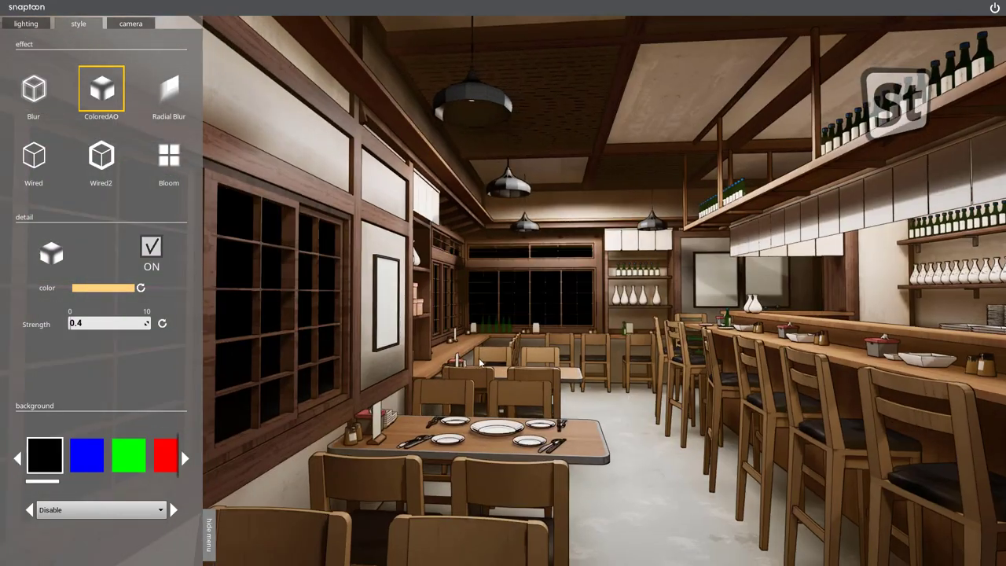
pyautogui.moveTo(479, 362); pyautogui.dragTo(400, 290)
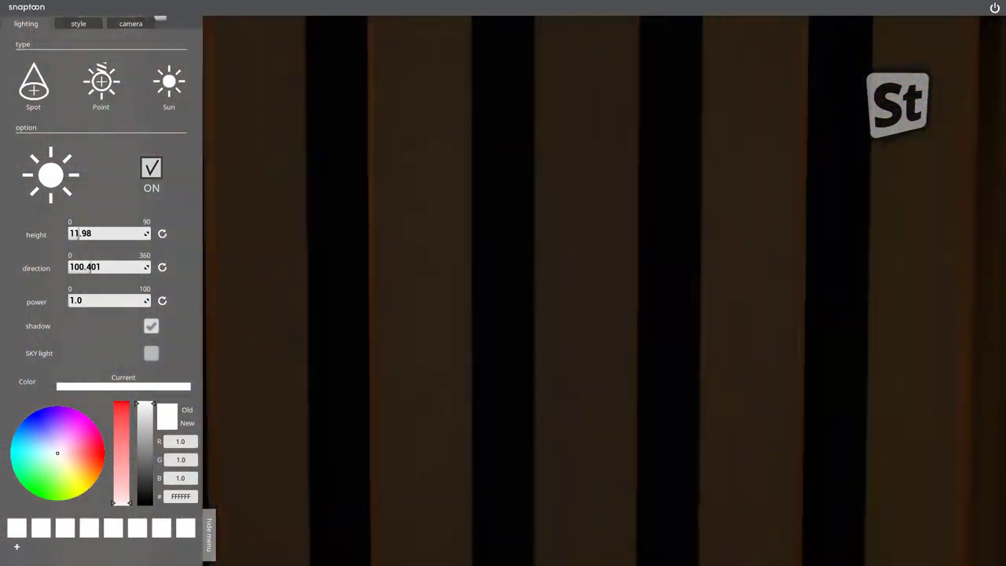
# Raise the camera clipping distance and close the controls help window
pyautogui.click(130, 23)
pyautogui.moveTo(68, 161); pyautogui.dragTo(78, 161)
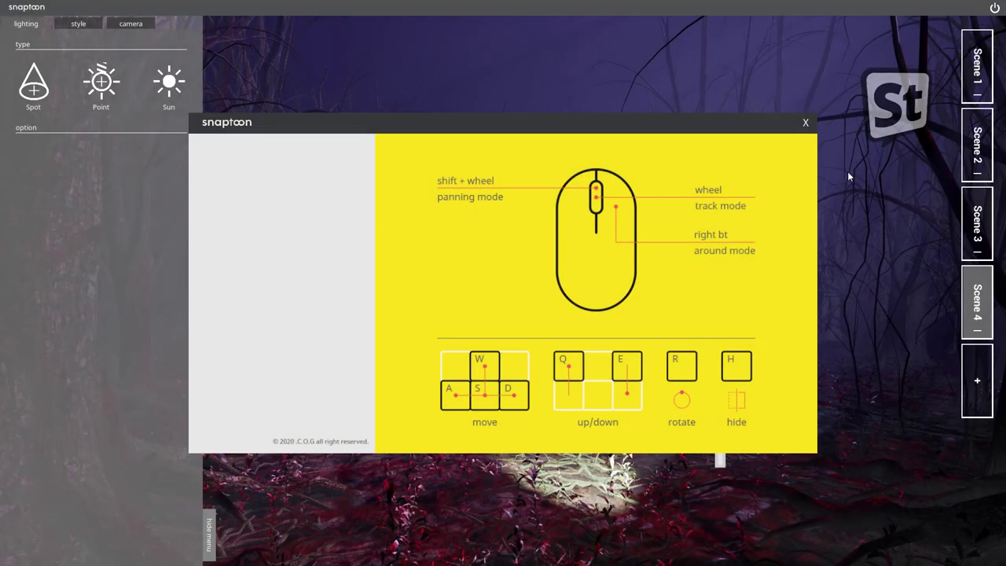
pyautogui.click(805, 123)
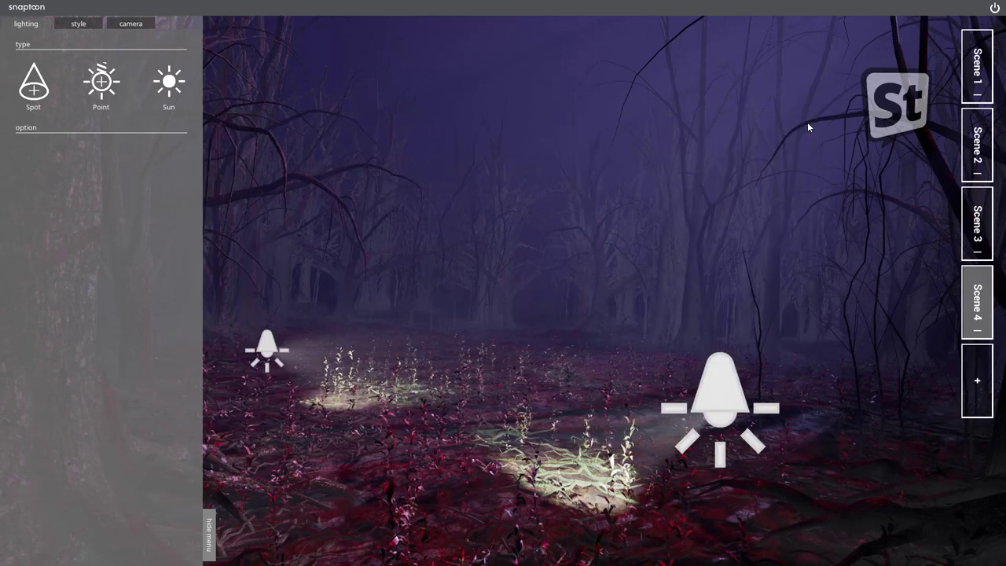
# Preview forest Scenes 1, 2, 1 and 3, ending back on Scene 4
pyautogui.click(978, 74)
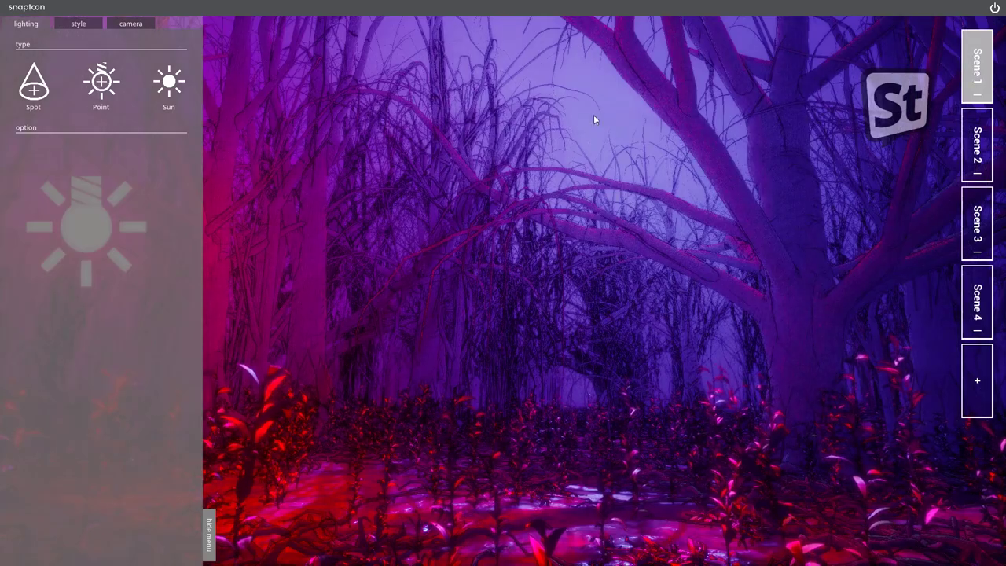
pyautogui.click(980, 151)
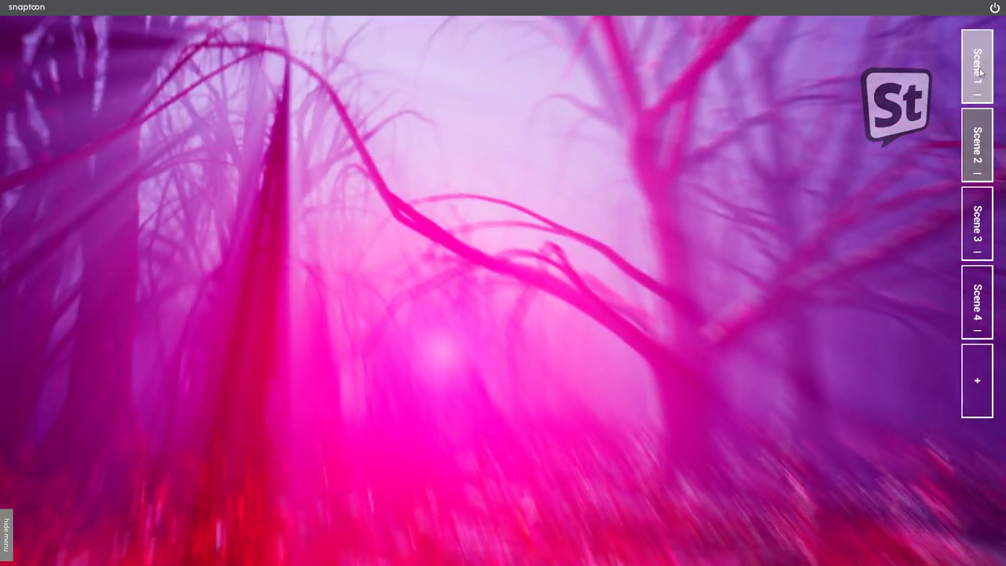
pyautogui.click(979, 72)
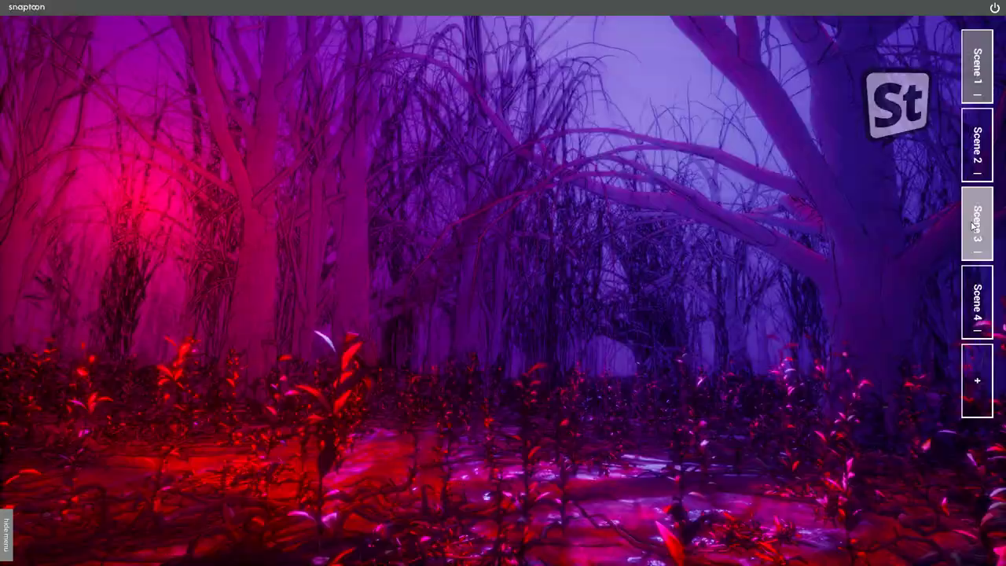
pyautogui.click(978, 224)
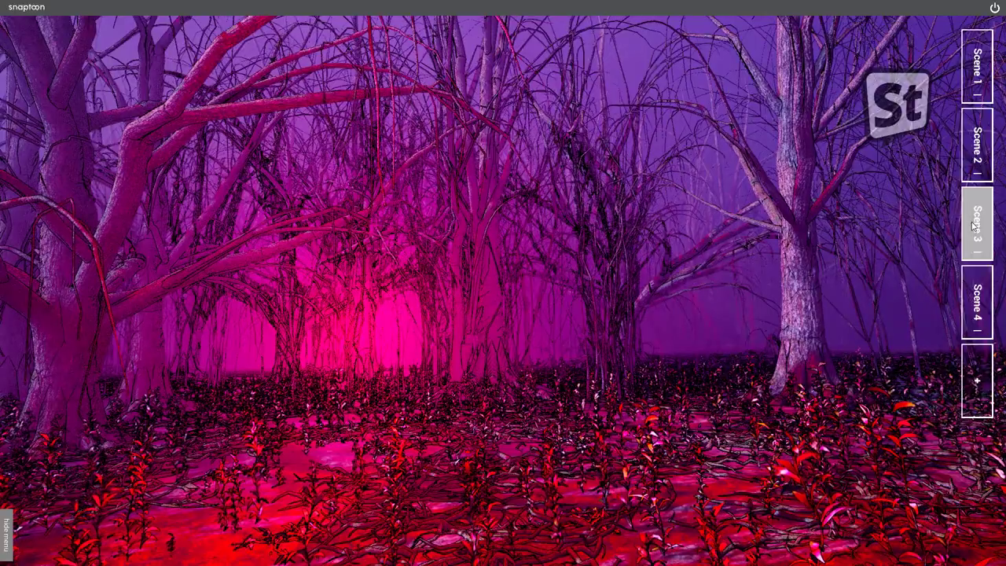
pyautogui.click(981, 295)
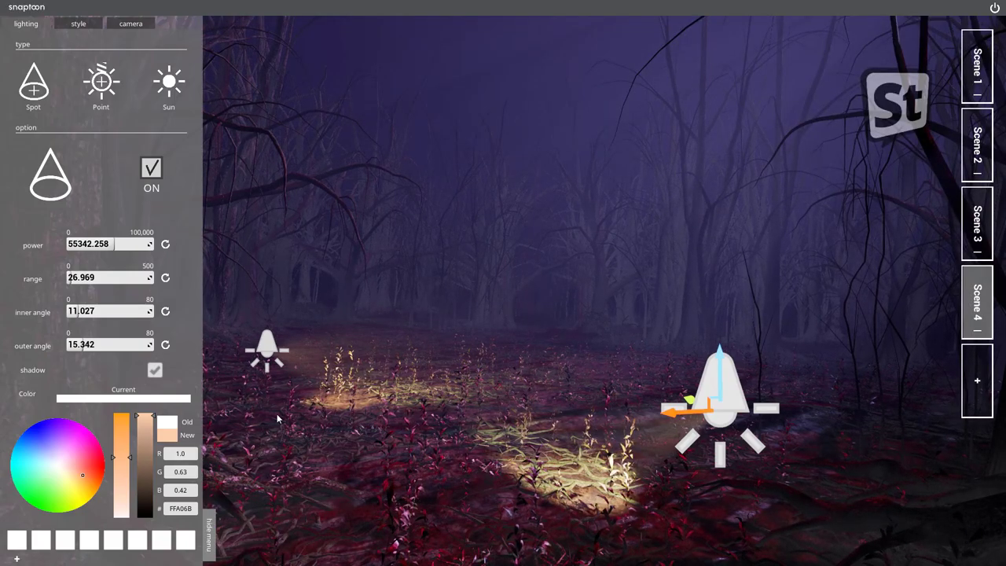
# Recolour the spotlights and give the left one an 80-degree cone with a narrower inner angle
pyautogui.moveTo(96, 456); pyautogui.dragTo(43, 444)
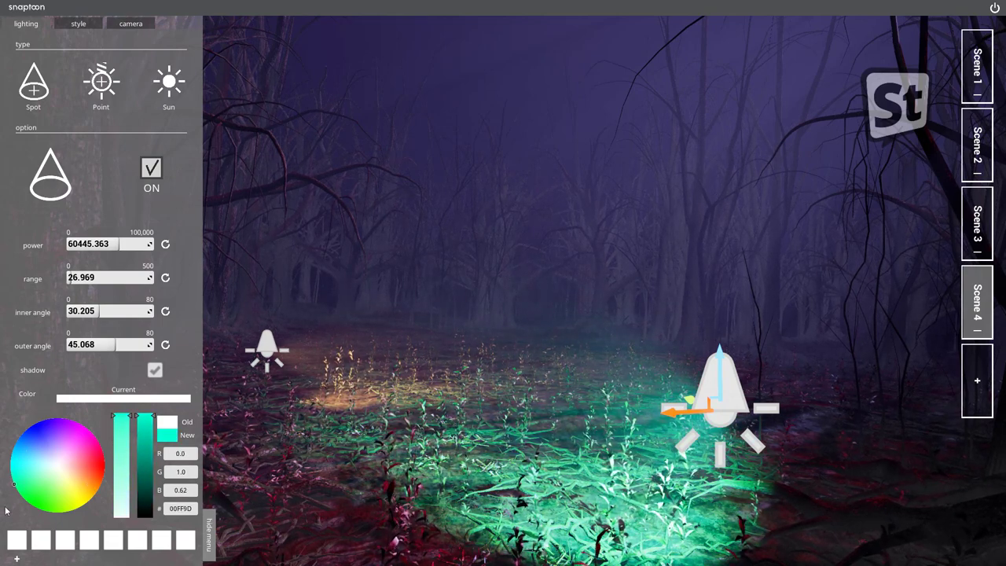
pyautogui.moveTo(102, 477); pyautogui.dragTo(92, 460)
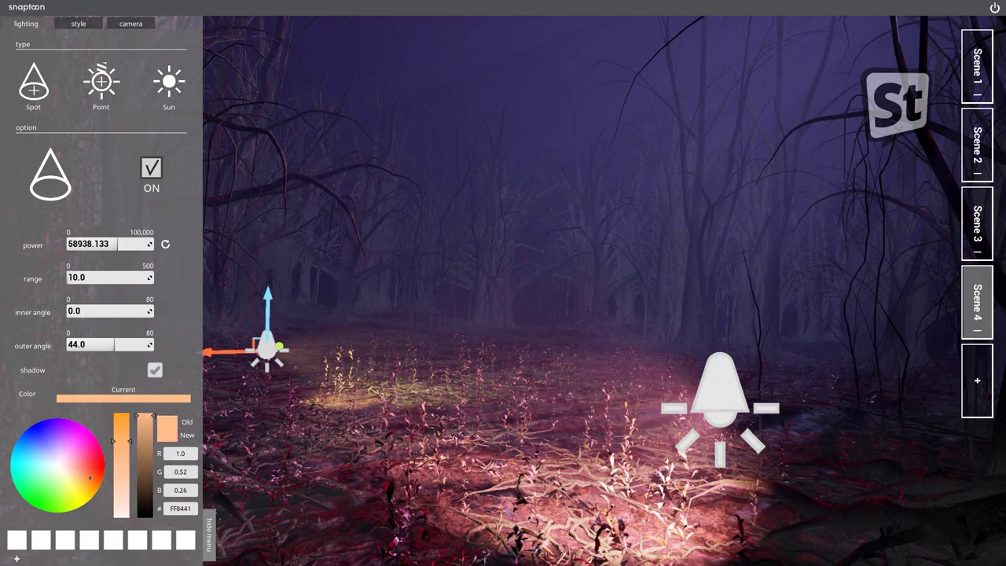
pyautogui.write('80')
pyautogui.press('Return')
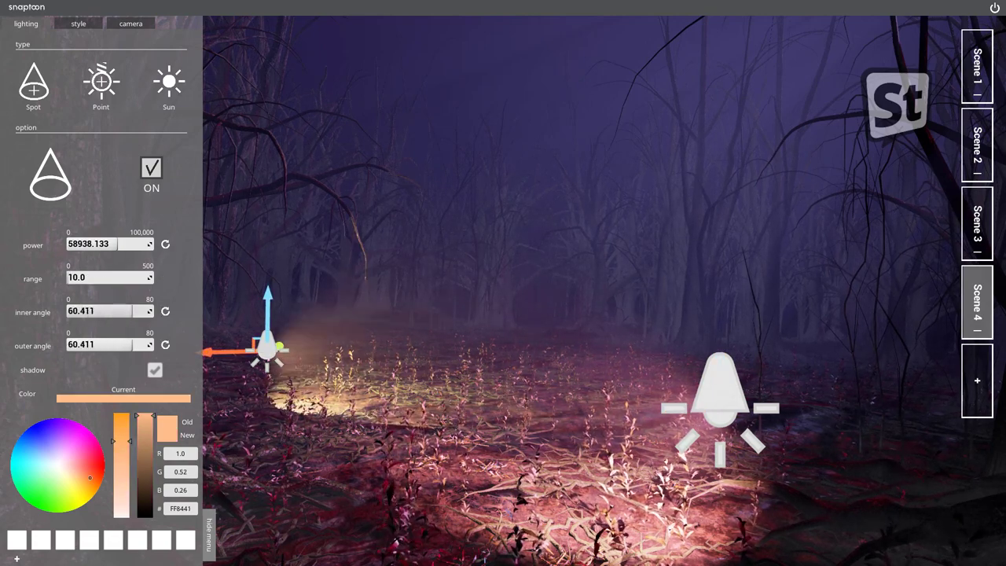
pyautogui.moveTo(150, 310)
pyautogui.mouseDown()
pyautogui.moveTo(86, 310)
pyautogui.moveTo(141, 311)
pyautogui.mouseUp()
pyautogui.moveTo(277, 346); pyautogui.dragTo(280, 279)
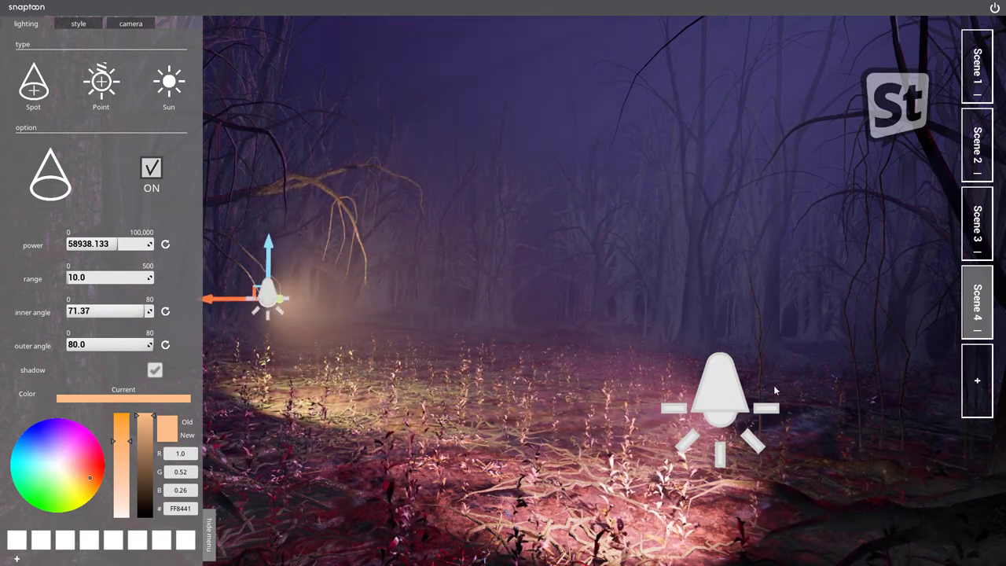
# Raise the right spotlight and aim its pink beam at the large tree trunks
pyautogui.moveTo(721, 380); pyautogui.dragTo(721, 341)
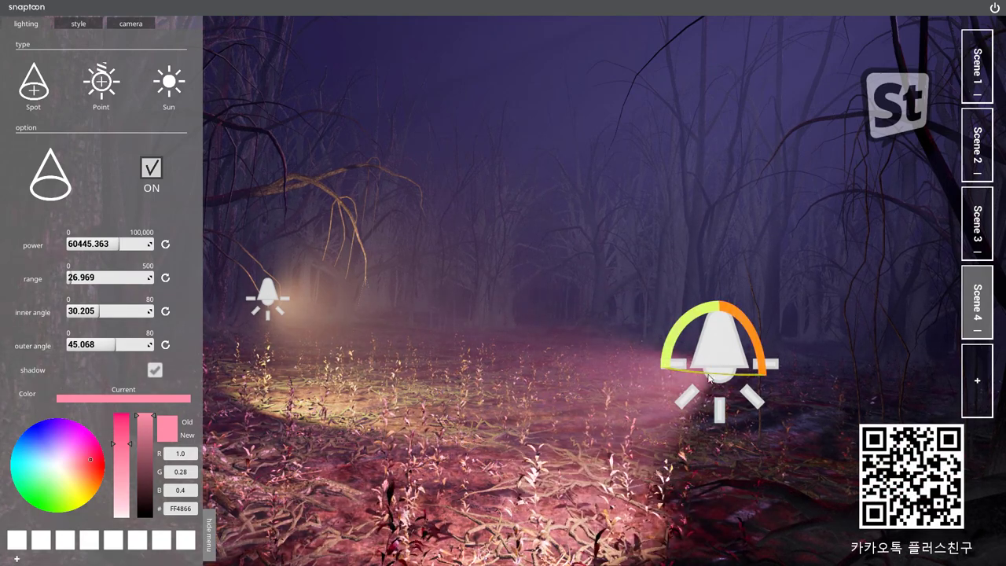
pyautogui.moveTo(695, 376); pyautogui.dragTo(678, 369)
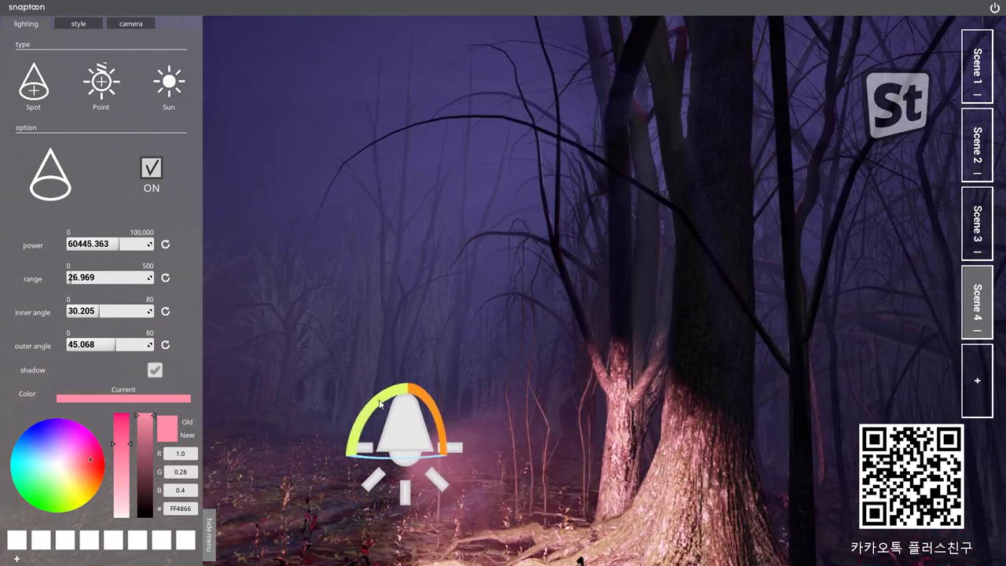
pyautogui.moveTo(380, 403)
pyautogui.mouseDown()
pyautogui.moveTo(402, 425)
pyautogui.moveTo(396, 408)
pyautogui.mouseUp()
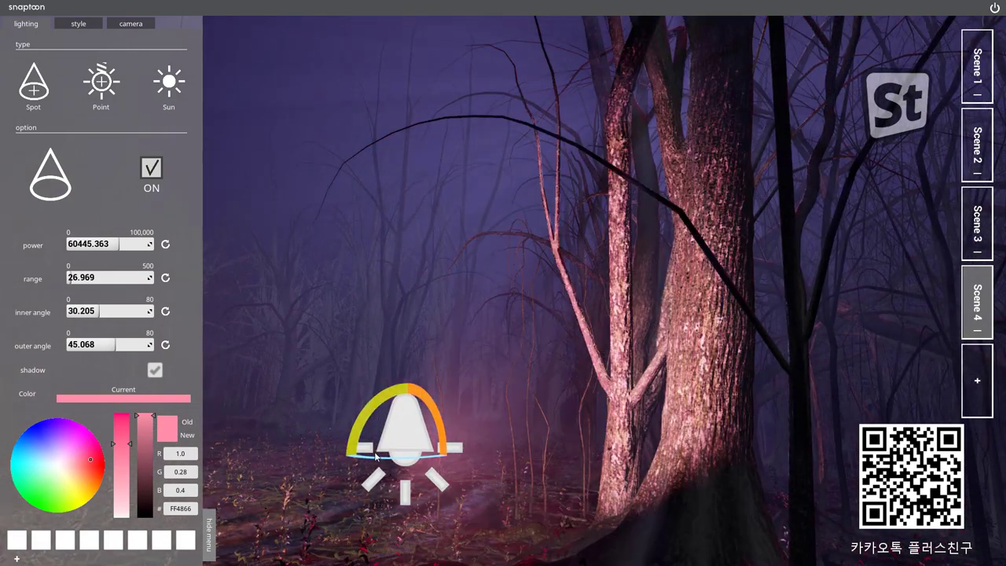
# Turn on Wired outlines, rotate the spotlight, and switch to Scene 1
pyautogui.click(79, 24)
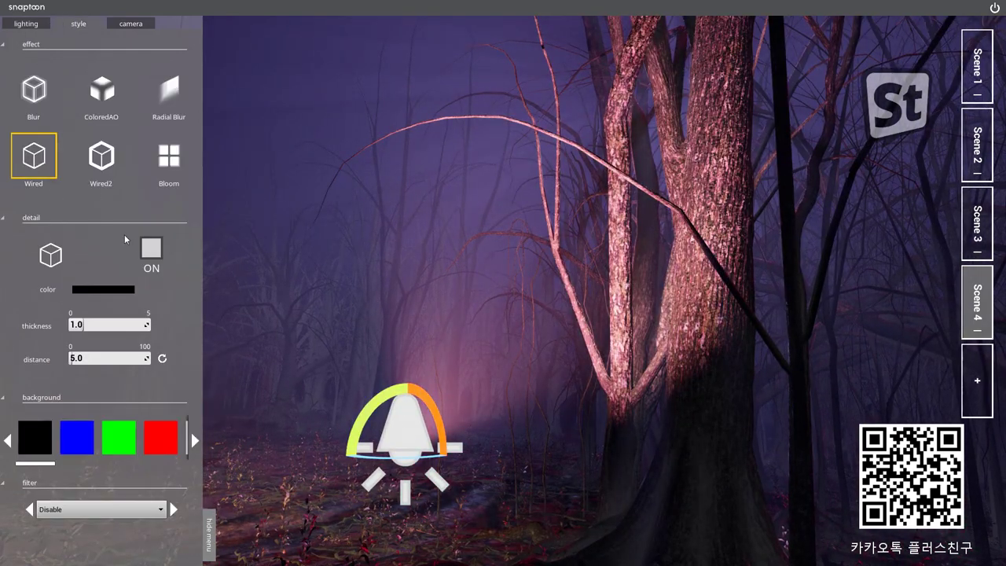
pyautogui.click(151, 250)
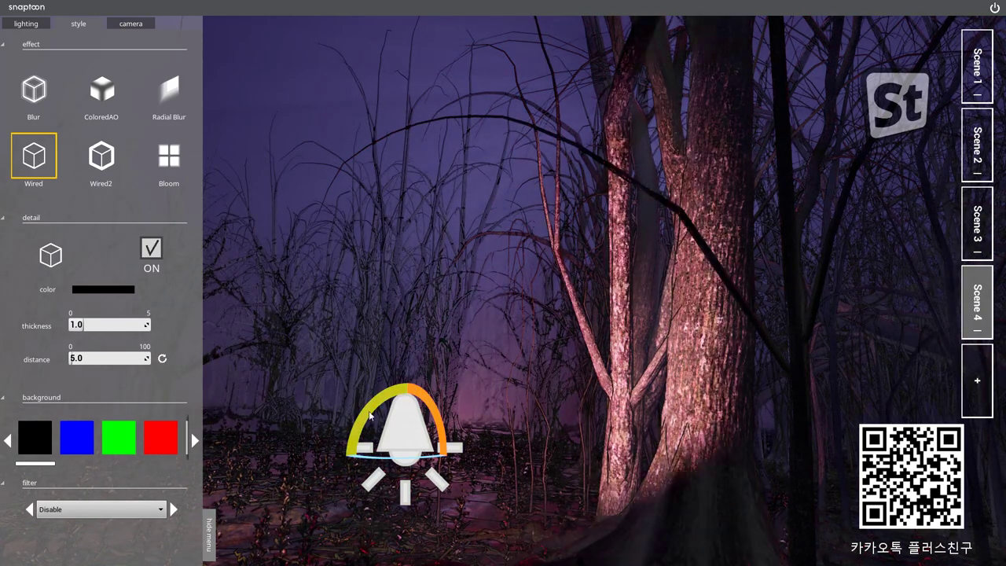
pyautogui.moveTo(443, 429)
pyautogui.mouseDown()
pyautogui.moveTo(419, 388)
pyautogui.moveTo(447, 466)
pyautogui.mouseUp()
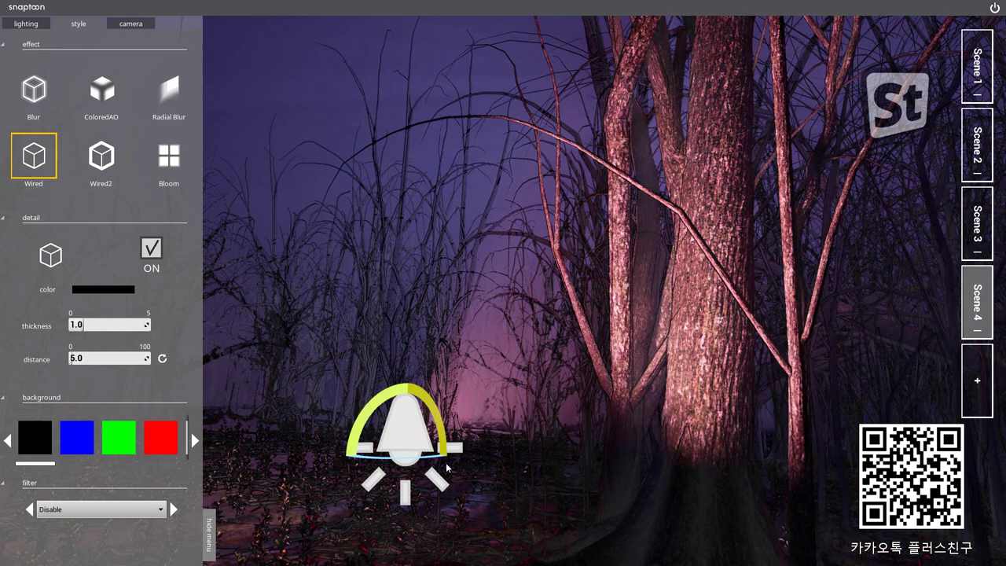
pyautogui.click(971, 91)
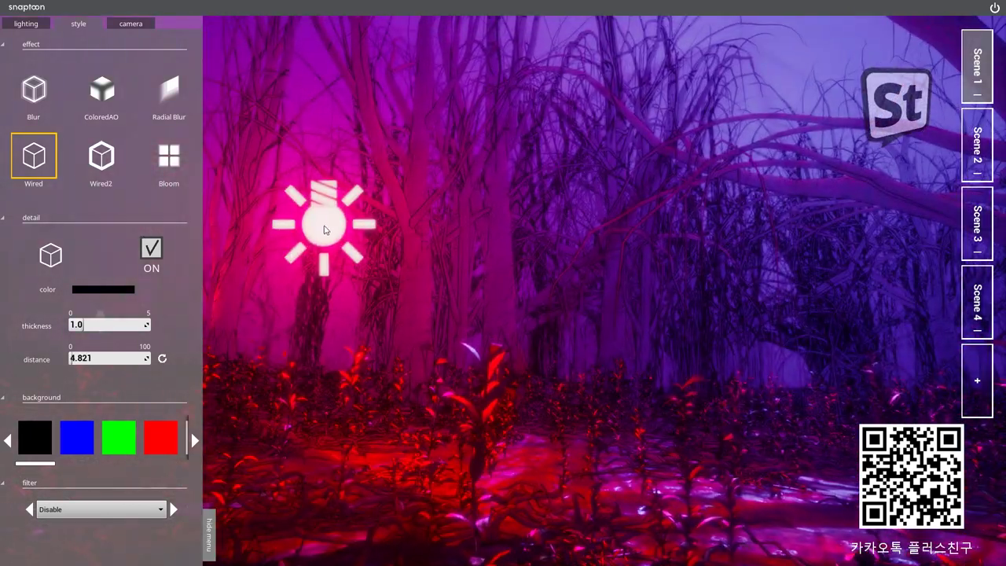
# Raise the sun light's power to about 42756 and move it behind the trees
pyautogui.moveTo(279, 227)
pyautogui.mouseDown()
pyautogui.moveTo(504, 316)
pyautogui.moveTo(252, 273)
pyautogui.mouseUp()
pyautogui.click(26, 23)
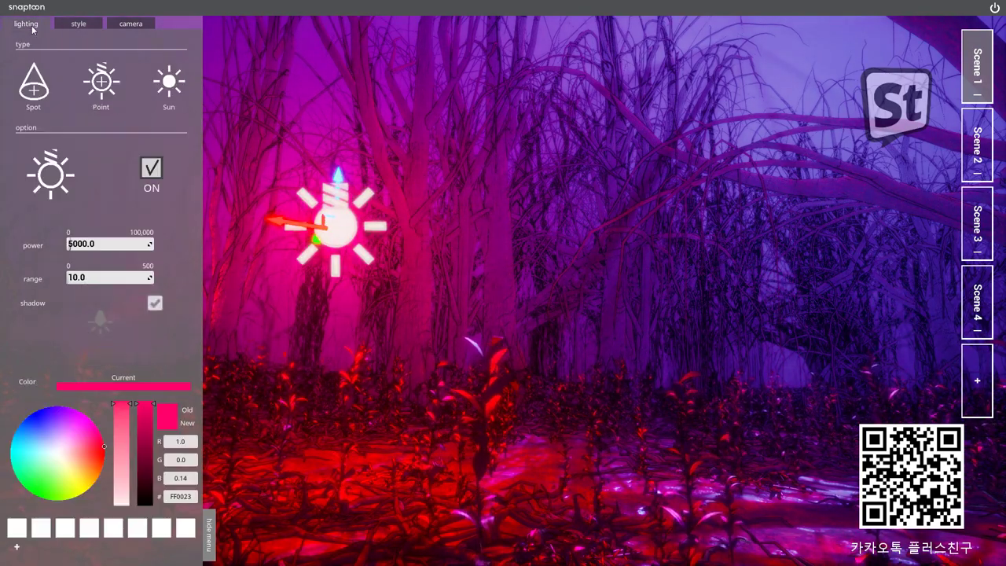
pyautogui.moveTo(71, 245); pyautogui.dragTo(141, 245)
pyautogui.moveTo(281, 220); pyautogui.dragTo(837, 389)
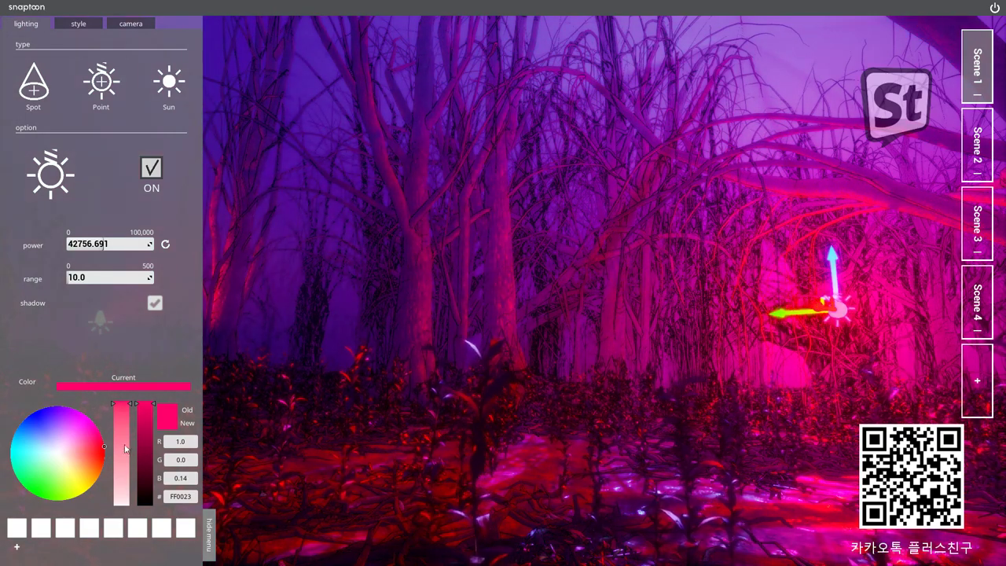
# Make the point light orange, brighter (~82900), beside the left tree with range about 130
pyautogui.click(84, 468)
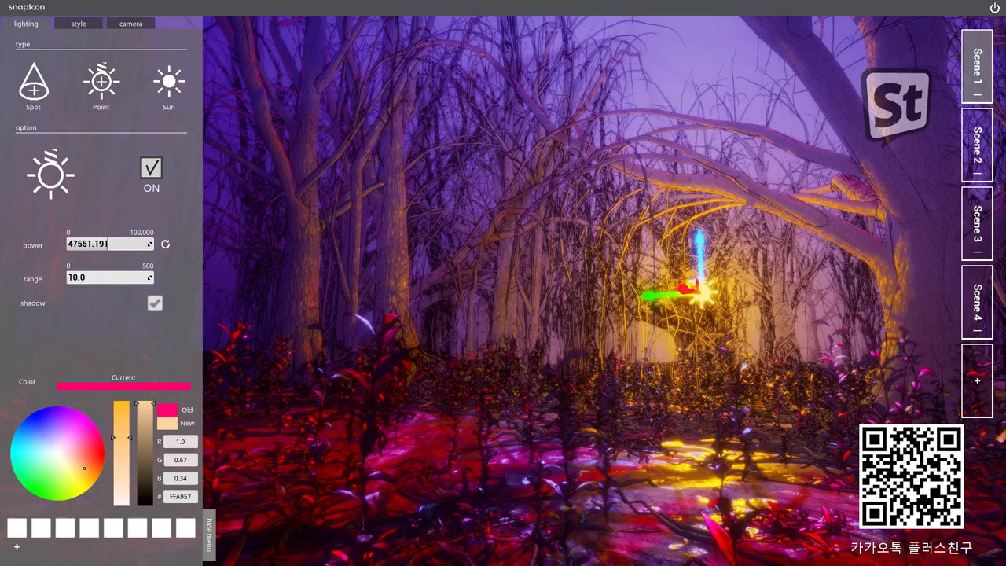
pyautogui.moveTo(107, 243); pyautogui.dragTo(139, 244)
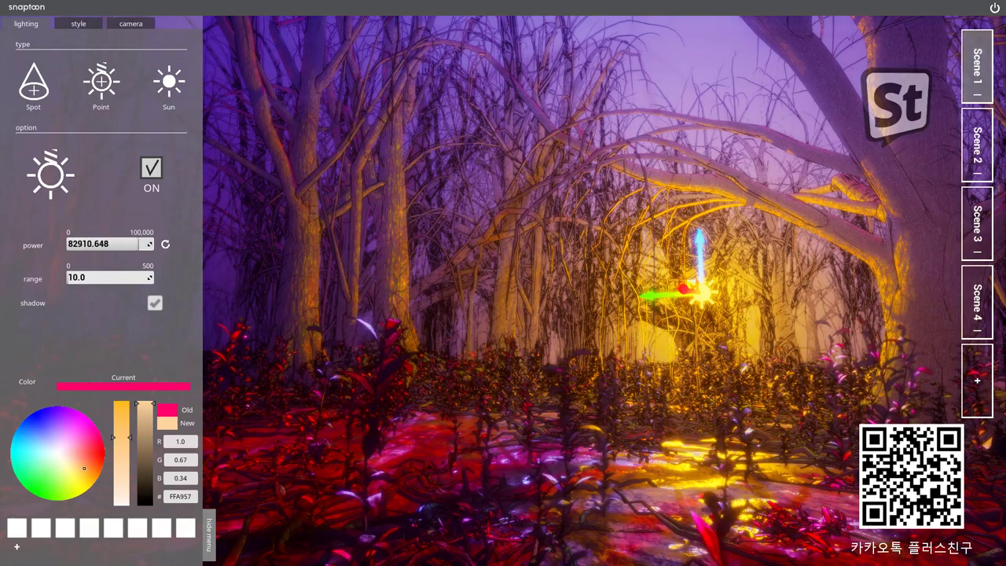
pyautogui.moveTo(666, 299)
pyautogui.mouseDown()
pyautogui.moveTo(377, 332)
pyautogui.moveTo(942, 314)
pyautogui.moveTo(683, 322)
pyautogui.moveTo(579, 374)
pyautogui.moveTo(420, 419)
pyautogui.mouseUp()
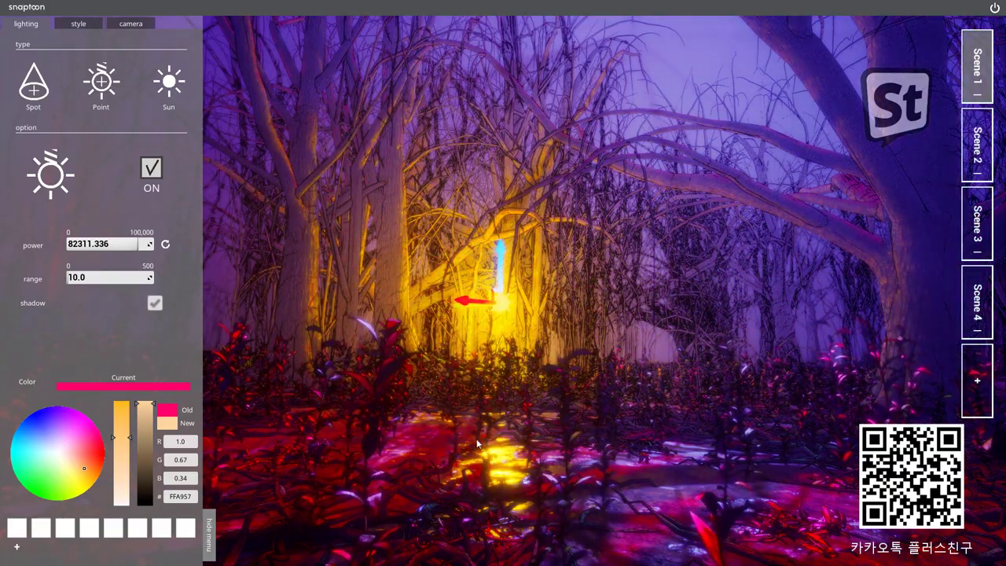
pyautogui.moveTo(76, 279)
pyautogui.mouseDown()
pyautogui.moveTo(92, 277)
pyautogui.moveTo(66, 277)
pyautogui.moveTo(111, 277)
pyautogui.mouseUp()
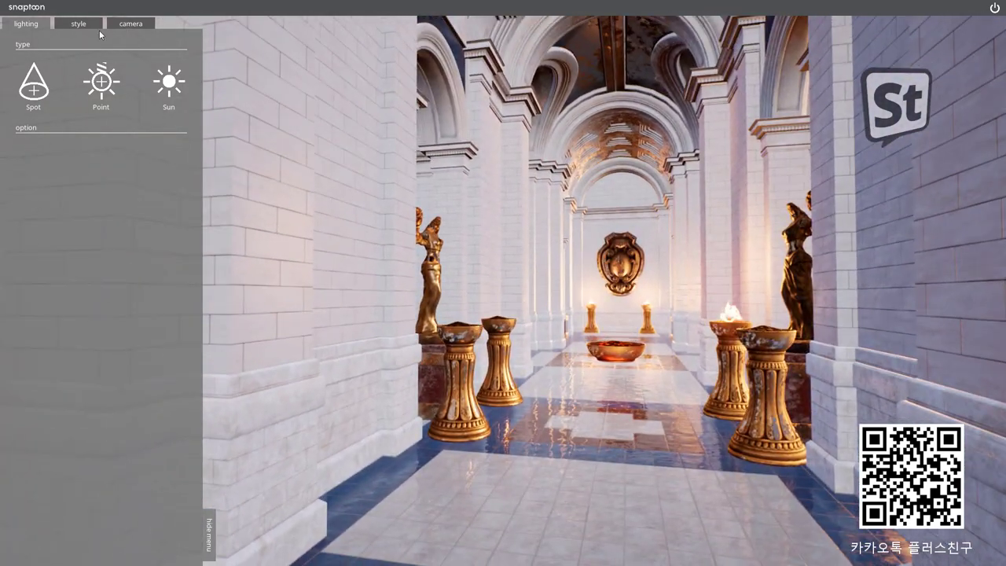
# Add a sun light to the corridor and turn on the Wired outline effect
pyautogui.click(168, 81)
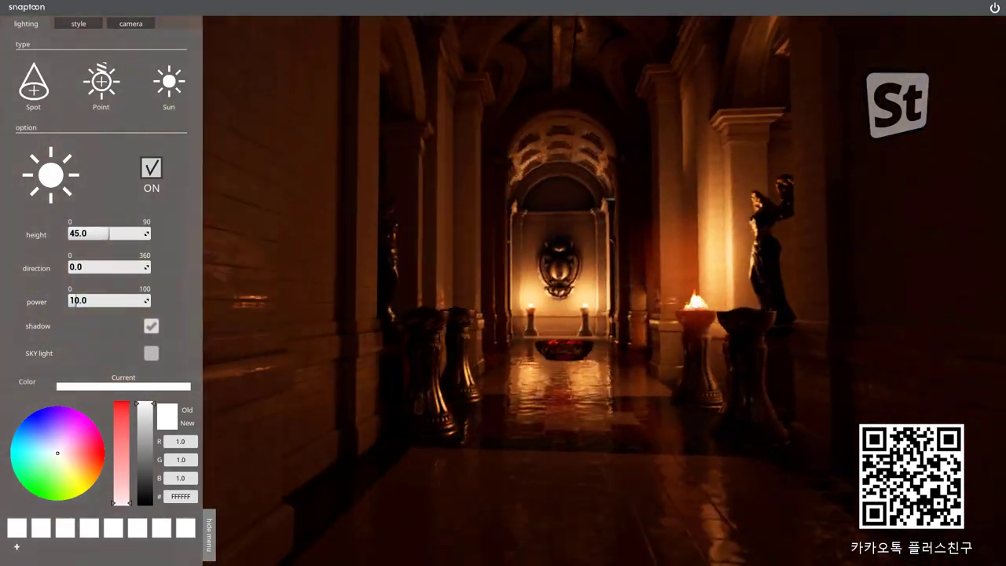
pyautogui.click(126, 25)
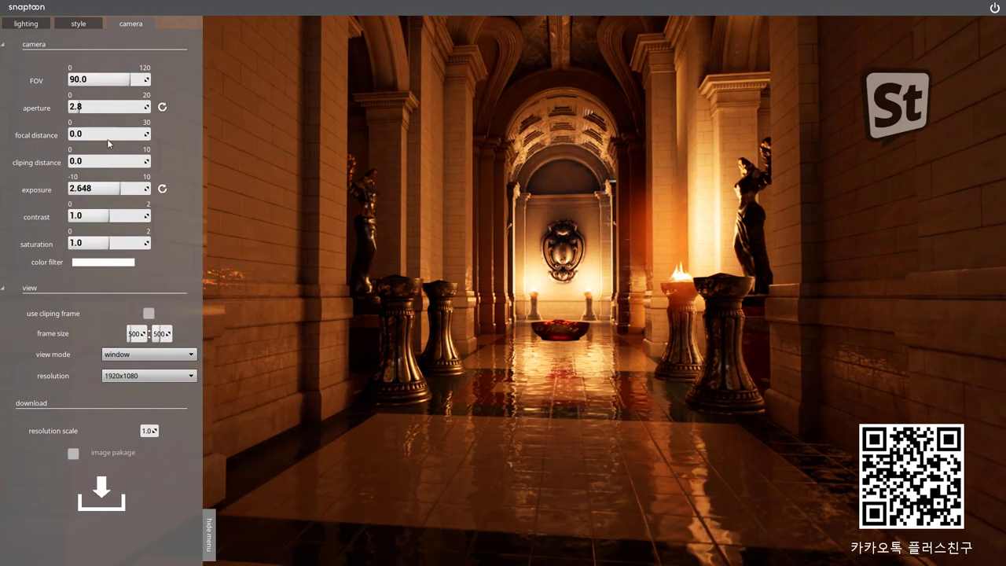
pyautogui.click(35, 25)
pyautogui.click(75, 24)
pyautogui.click(151, 245)
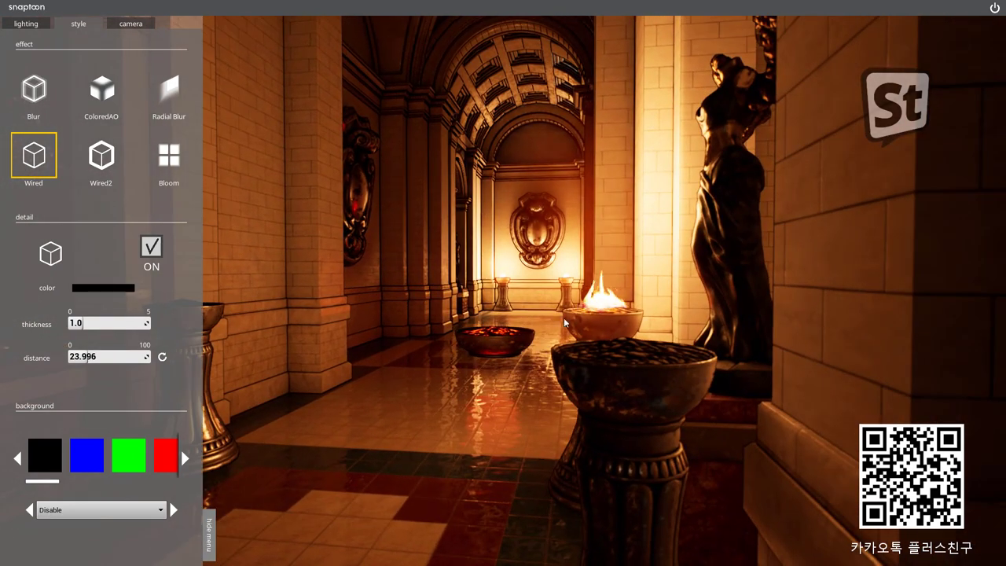
# Focus the camera at 5.393 on the flame bowl and drop saturation to 0.0
pyautogui.click(131, 24)
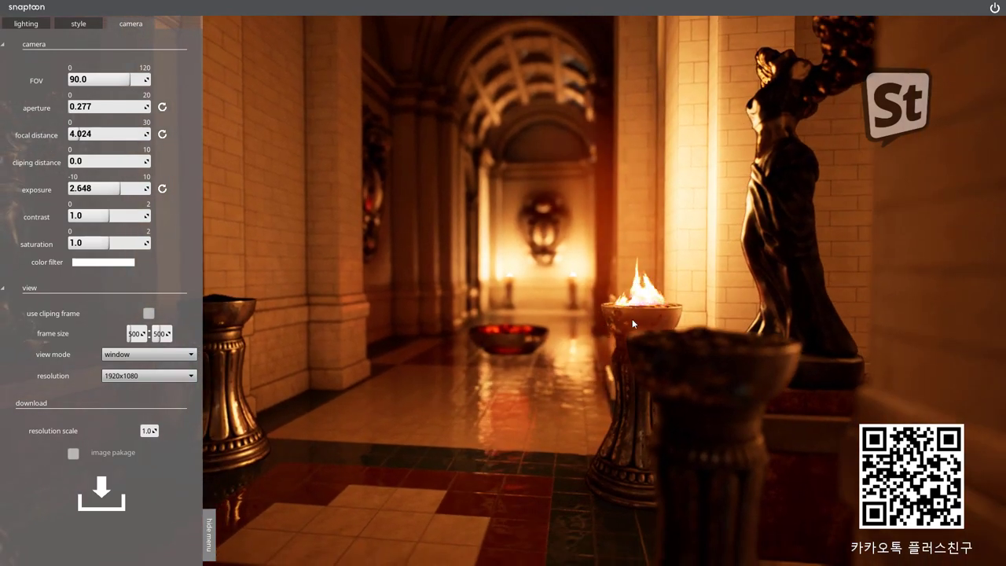
pyautogui.click(545, 238)
pyautogui.click(714, 353)
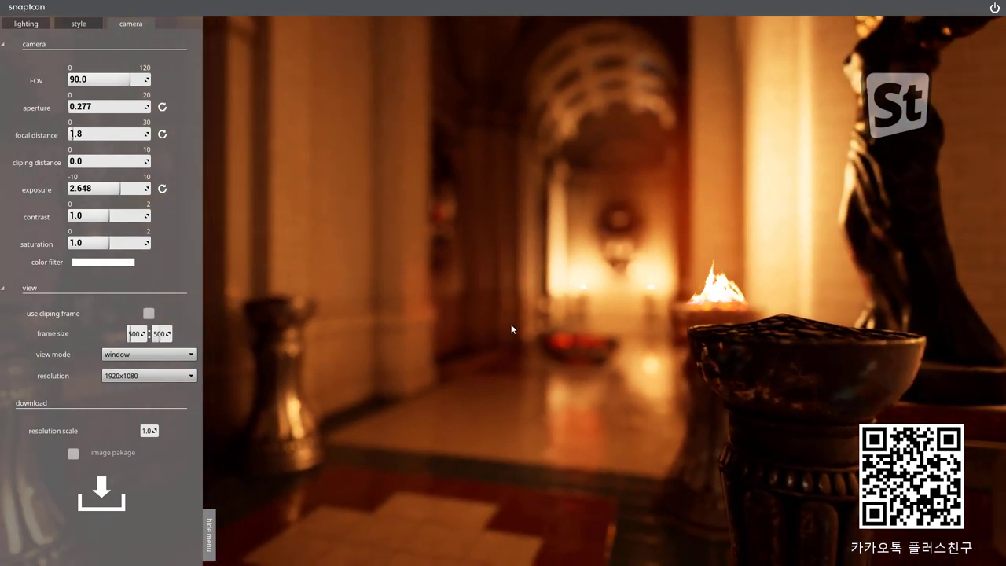
pyautogui.moveTo(289, 311); pyautogui.dragTo(696, 311)
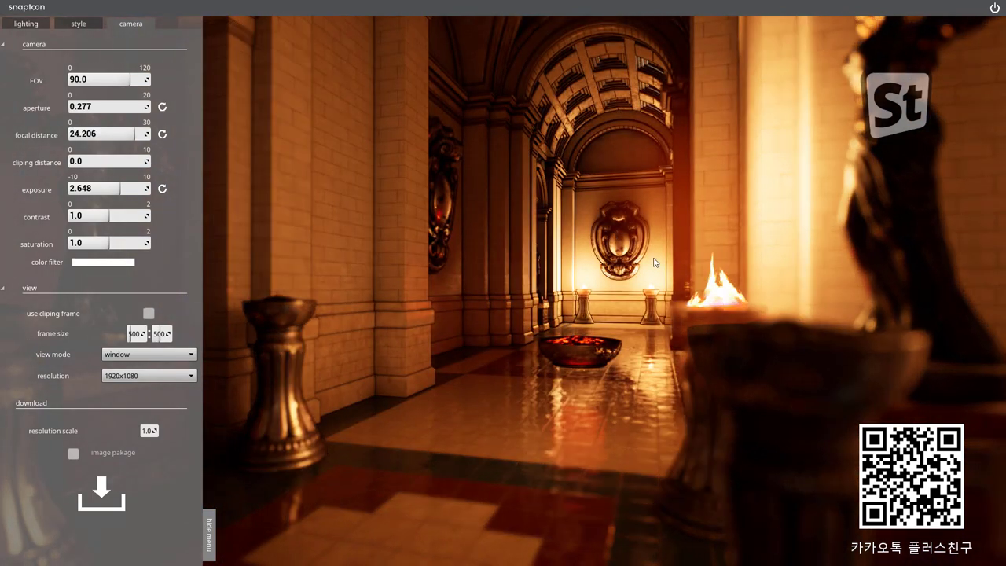
pyautogui.click(715, 289)
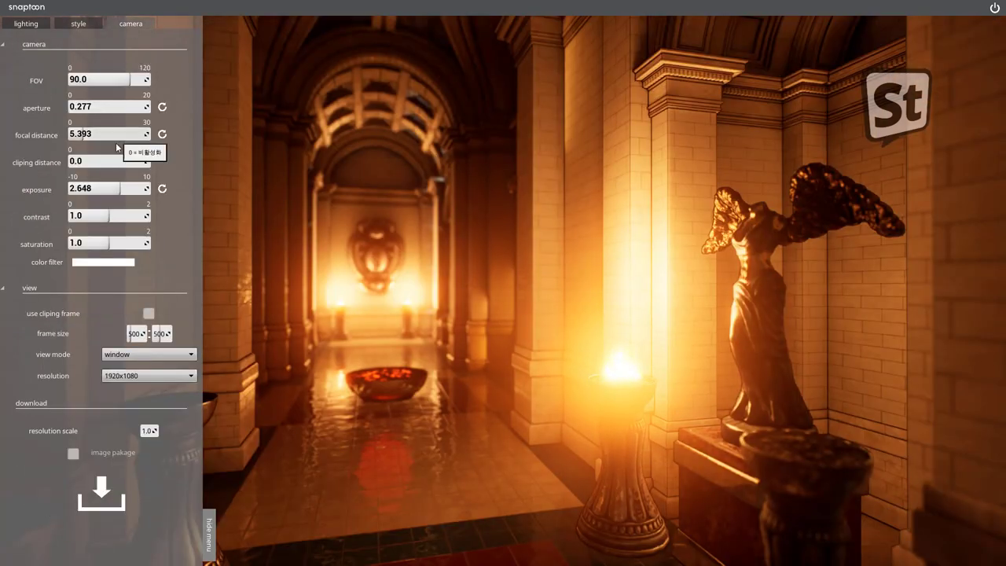
pyautogui.moveTo(109, 243); pyautogui.dragTo(69, 243)
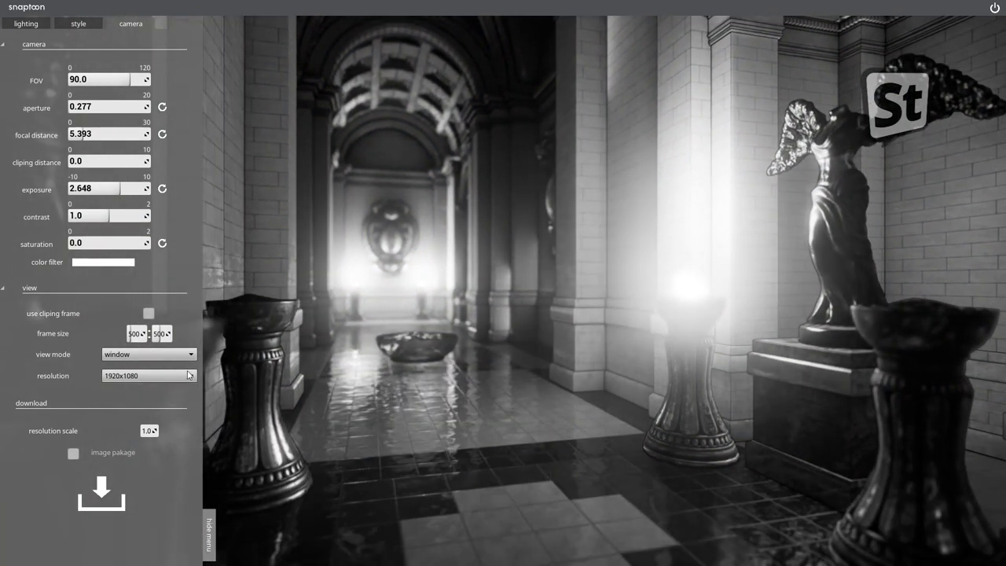
# Set the camera saturation back to 1.0 to restore the corridor's full colour
pyautogui.click(65, 22)
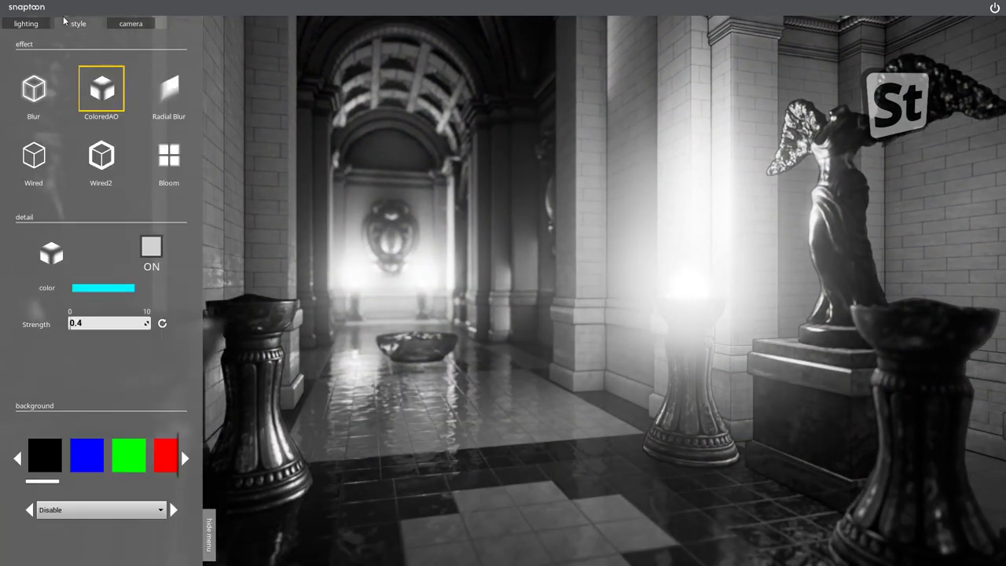
pyautogui.click(152, 517)
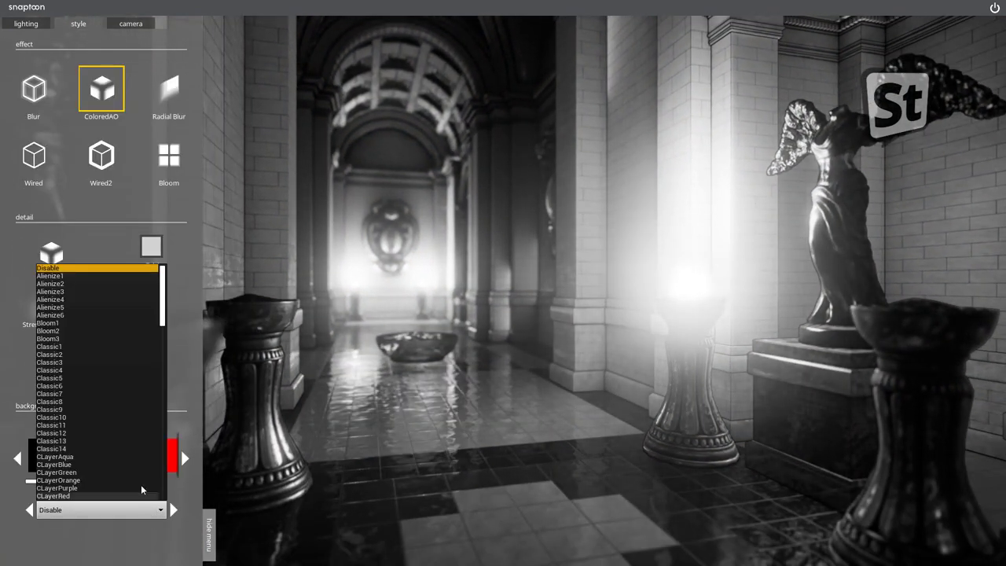
pyautogui.click(95, 415)
pyautogui.click(128, 25)
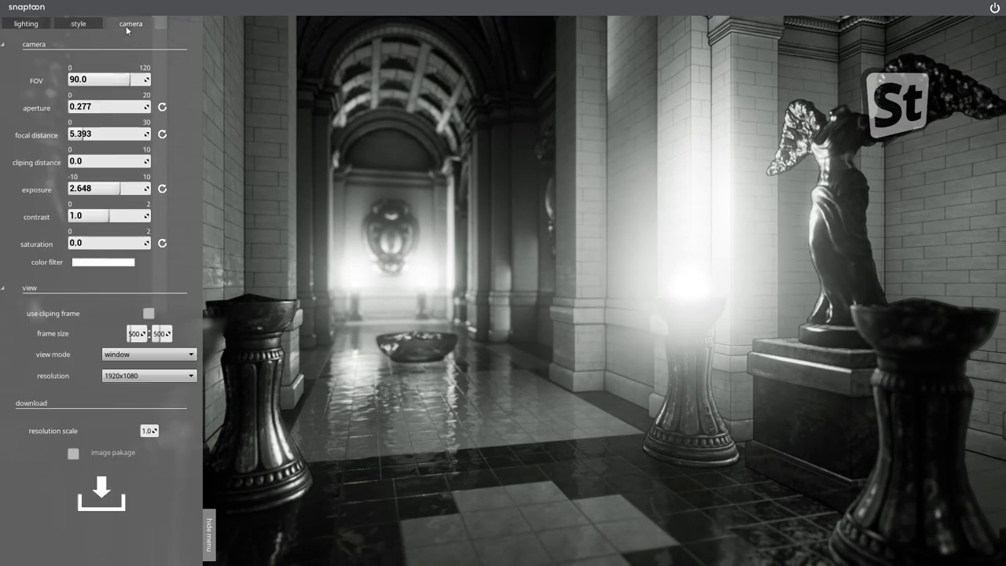
pyautogui.doubleClick(100, 243)
pyautogui.write('1')
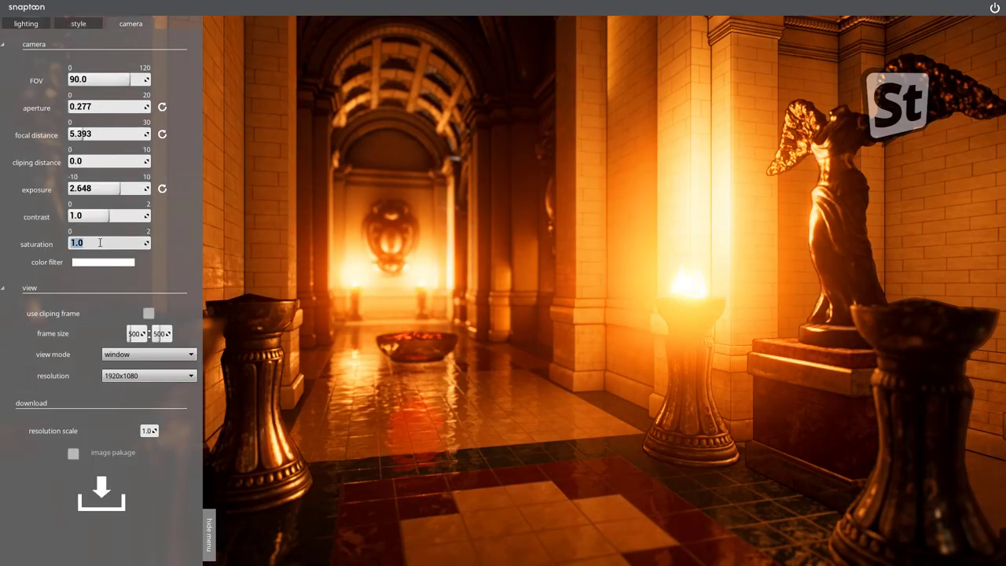
# Cycle the colour filter presets through Classic and CLayer to the Dark8 filter
pyautogui.click(78, 24)
pyautogui.click(174, 510)
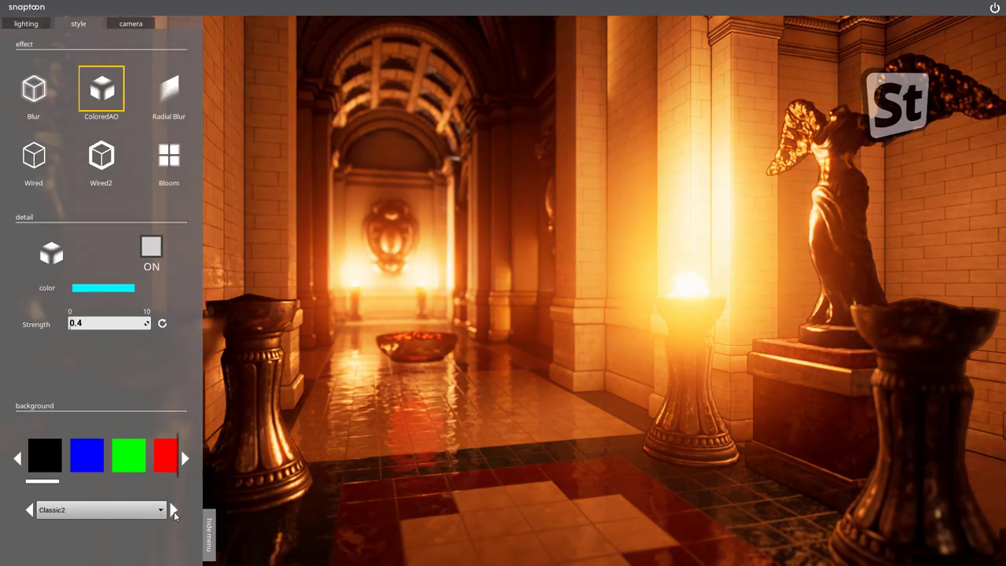
pyautogui.click(174, 510)
pyautogui.click(174, 509)
pyautogui.click(173, 510)
pyautogui.click(173, 510)
pyautogui.click(174, 510)
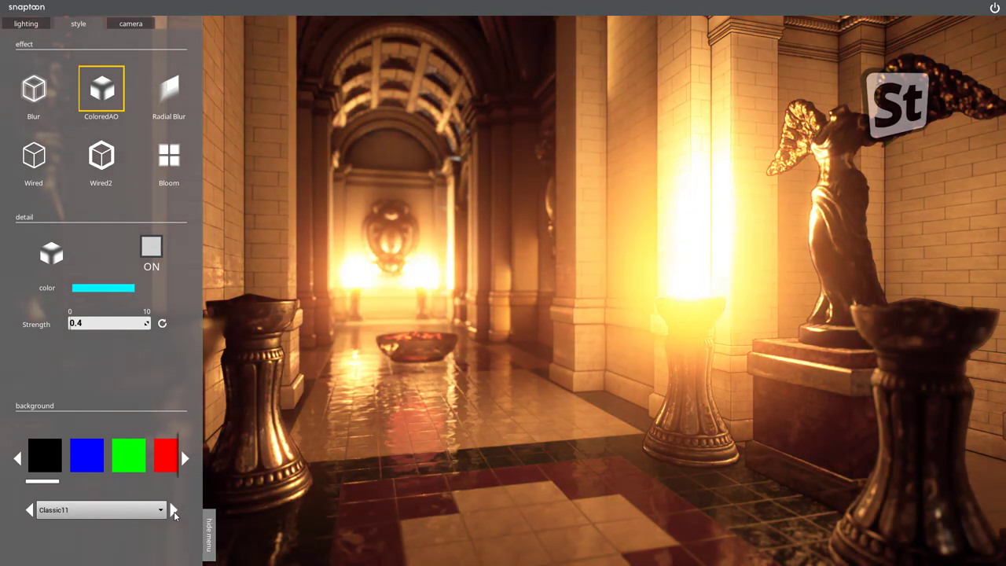
pyautogui.click(173, 509)
pyautogui.click(174, 510)
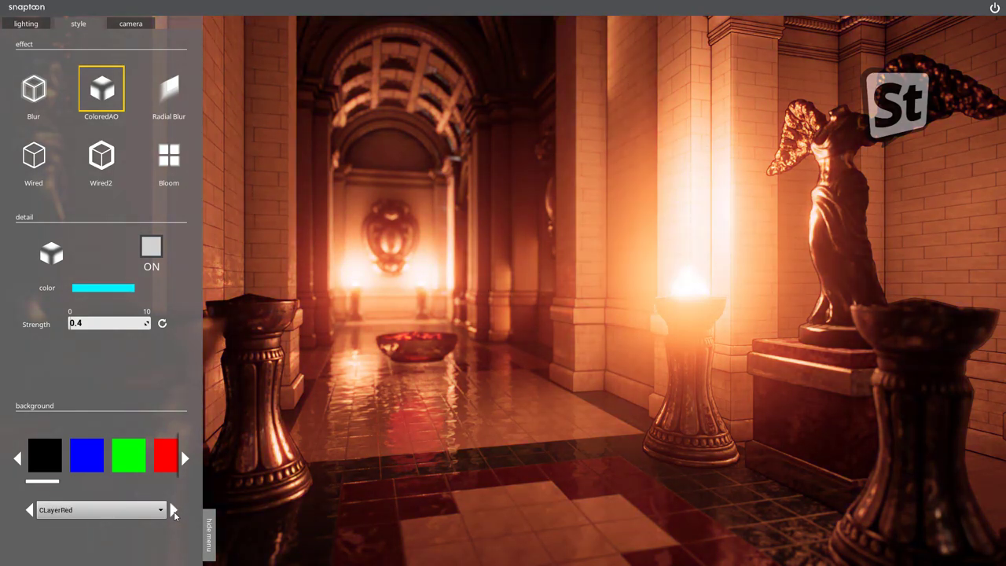
pyautogui.click(174, 510)
pyautogui.click(174, 510)
pyautogui.click(174, 509)
pyautogui.click(173, 509)
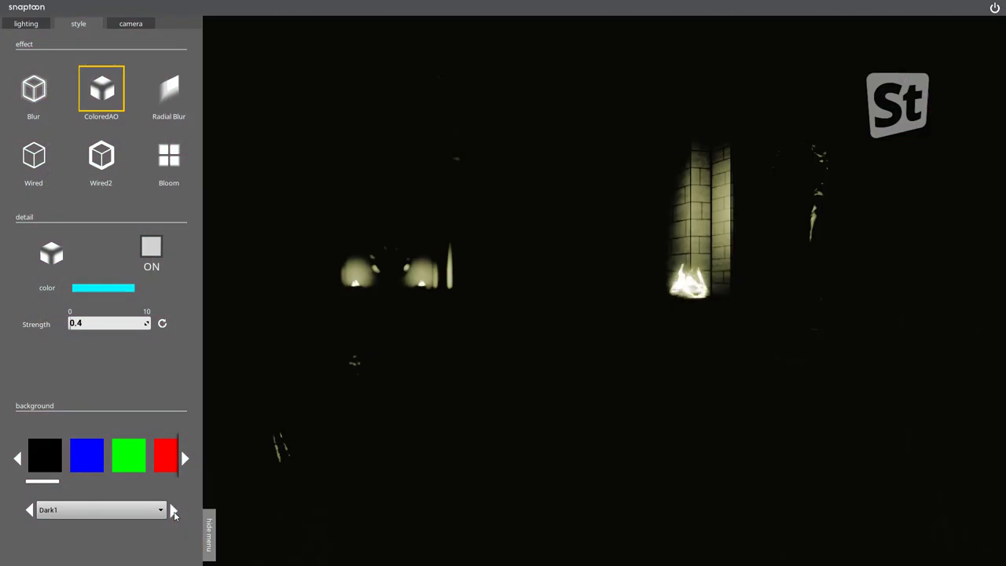
pyautogui.click(174, 510)
pyautogui.click(174, 509)
pyautogui.click(174, 509)
pyautogui.click(174, 510)
pyautogui.click(174, 510)
pyautogui.click(174, 510)
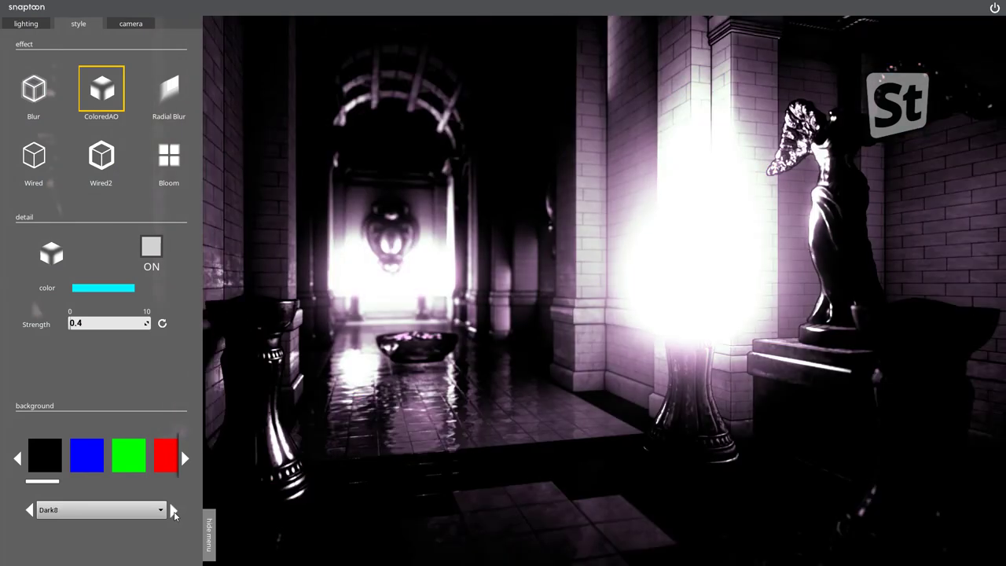
pyautogui.click(174, 510)
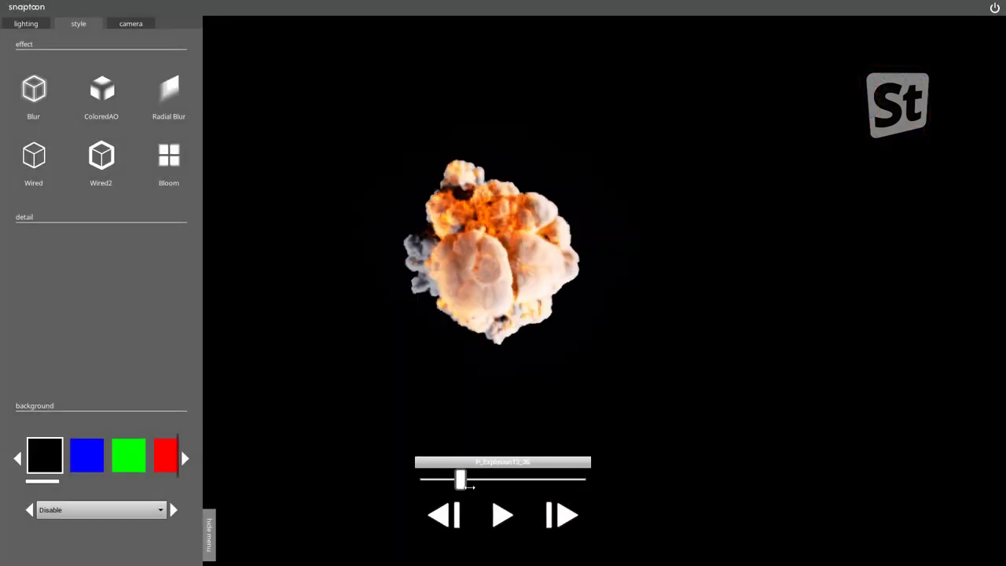
# Turn on Radial Blur on the explosion with width 3.565 and sample count 22.263
pyautogui.moveTo(469, 487)
pyautogui.mouseDown()
pyautogui.moveTo(585, 481)
pyautogui.moveTo(409, 486)
pyautogui.mouseUp()
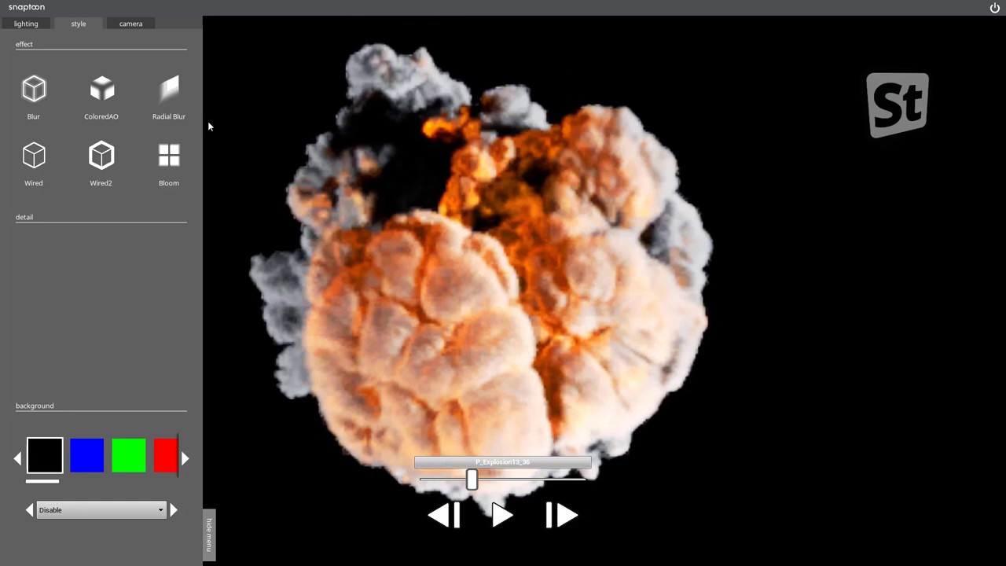
pyautogui.click(147, 246)
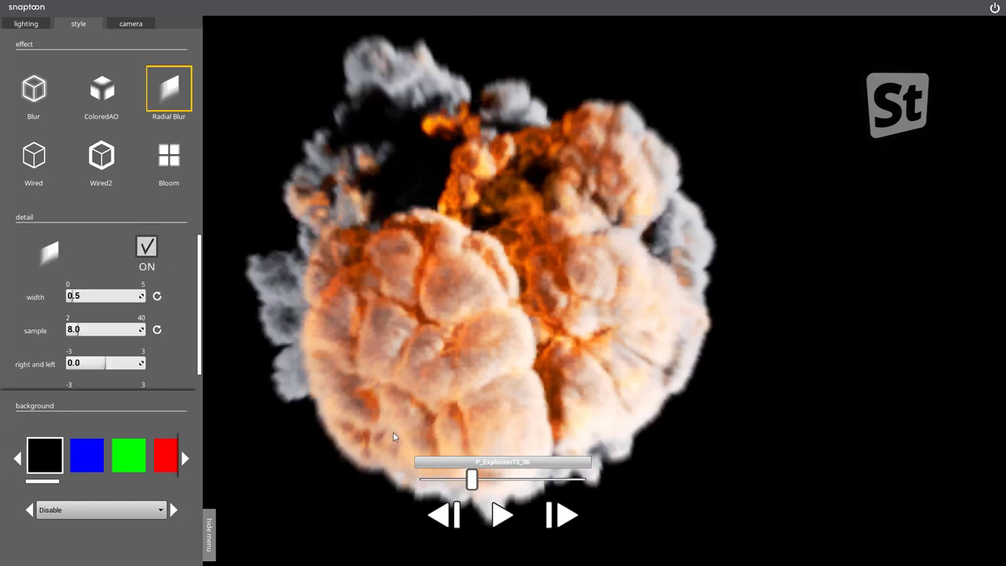
pyautogui.moveTo(76, 299); pyautogui.dragTo(104, 296)
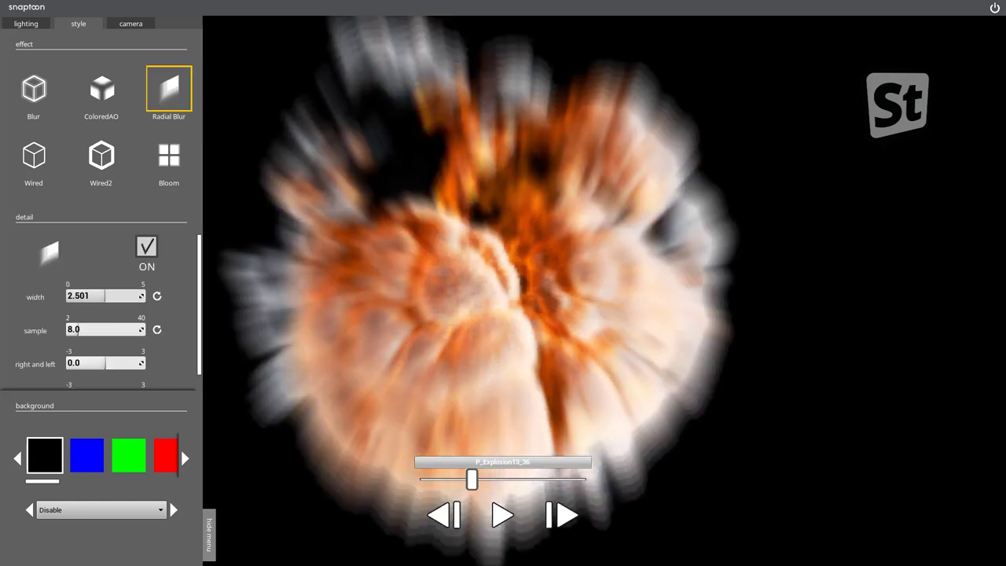
pyautogui.write('22.263')
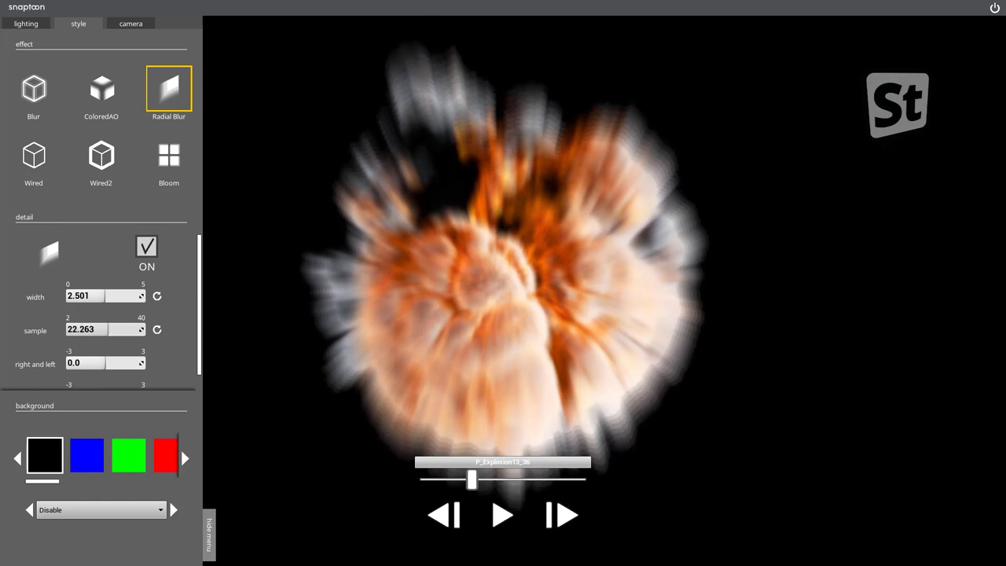
pyautogui.press('Return')
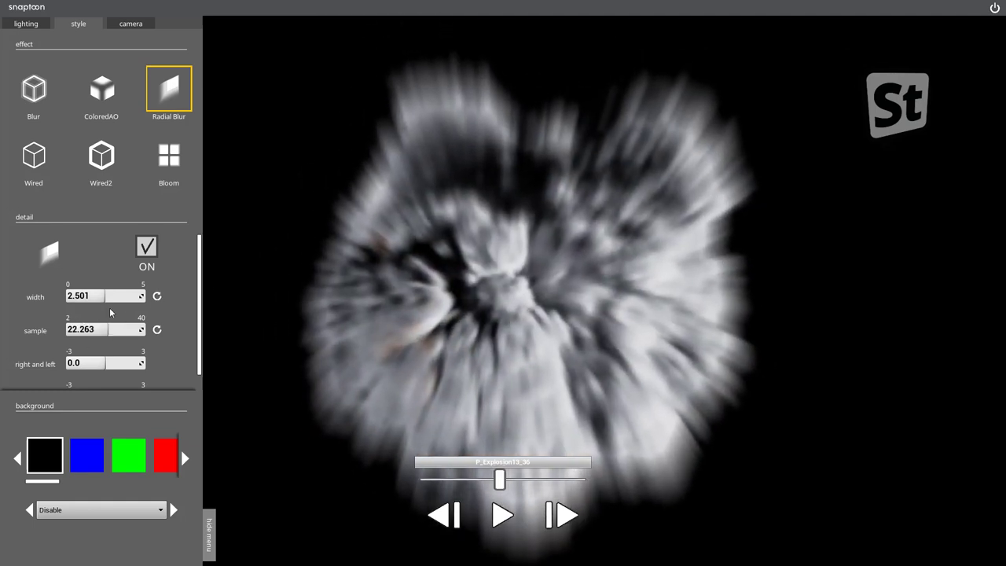
pyautogui.moveTo(110, 297); pyautogui.dragTo(122, 296)
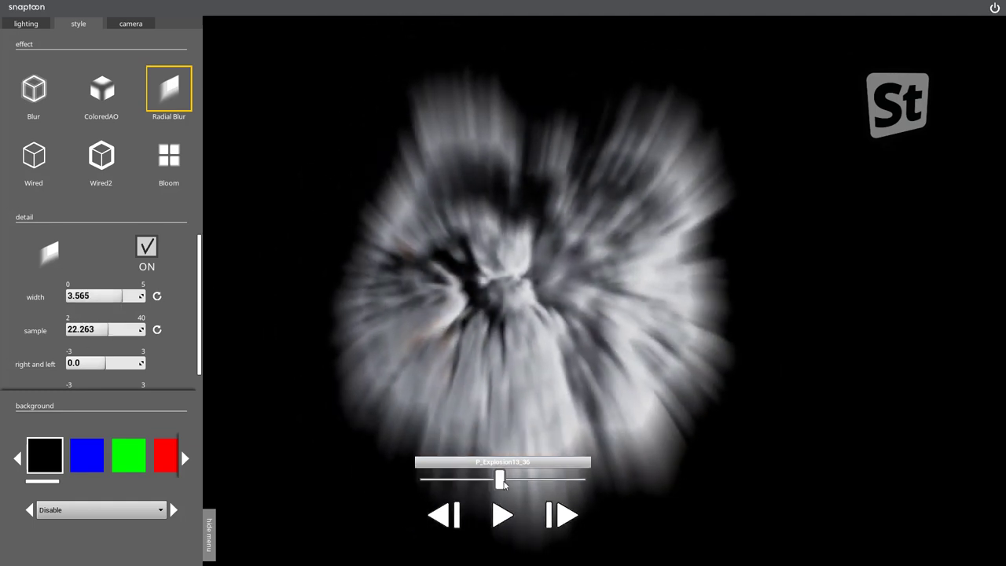
# Nudge the blur centre and width, then switch Bloom on at 8.0
pyautogui.moveTo(504, 482)
pyautogui.mouseDown()
pyautogui.moveTo(451, 483)
pyautogui.moveTo(525, 487)
pyautogui.moveTo(437, 482)
pyautogui.moveTo(480, 482)
pyautogui.mouseUp()
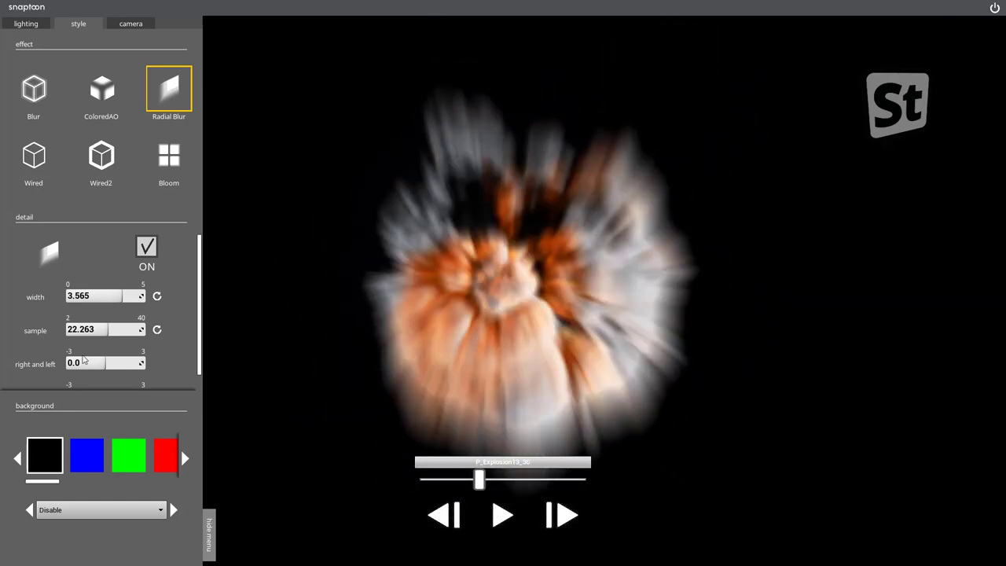
pyautogui.moveTo(82, 358); pyautogui.dragTo(80, 360)
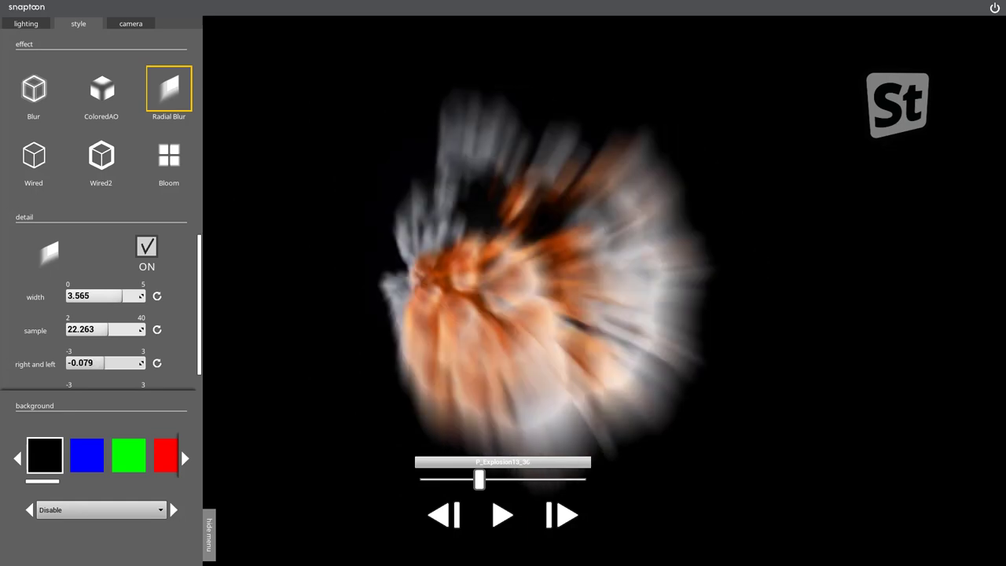
pyautogui.moveTo(122, 295)
pyautogui.mouseDown()
pyautogui.moveTo(83, 295)
pyautogui.moveTo(477, 472)
pyautogui.moveTo(527, 479)
pyautogui.moveTo(465, 481)
pyautogui.moveTo(483, 480)
pyautogui.mouseUp()
pyautogui.click(168, 158)
pyautogui.click(151, 246)
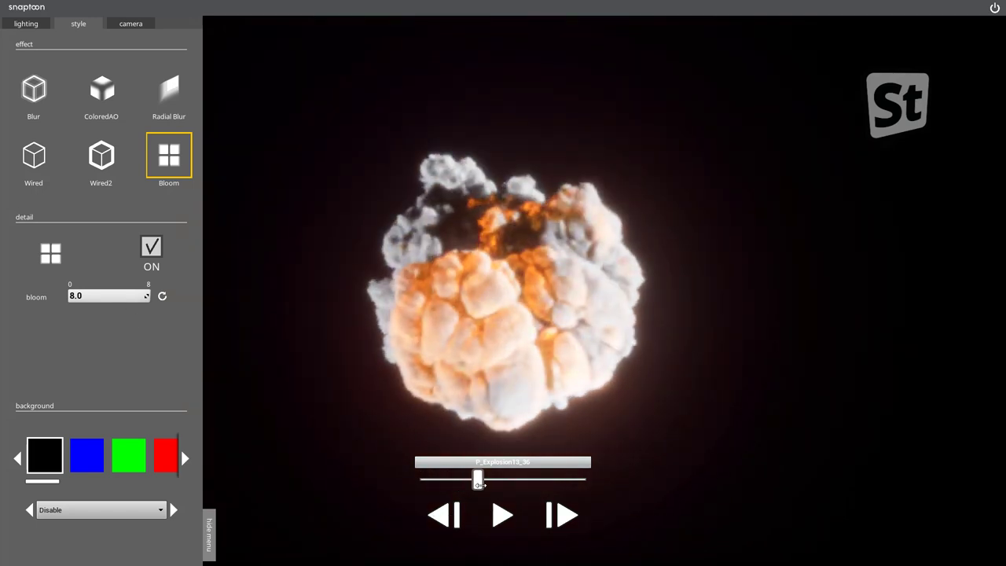
# Select the Bloom effect for the fireball scene, then switch Radial Blur on
pyautogui.moveTo(438, 500)
pyautogui.mouseDown()
pyautogui.moveTo(408, 507)
pyautogui.moveTo(577, 511)
pyautogui.mouseUp()
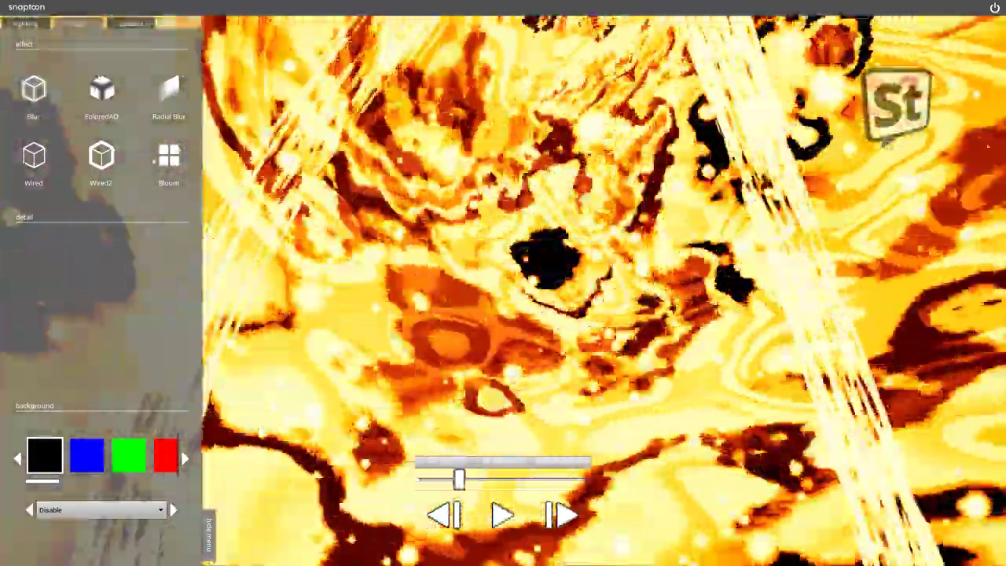
pyautogui.click(169, 157)
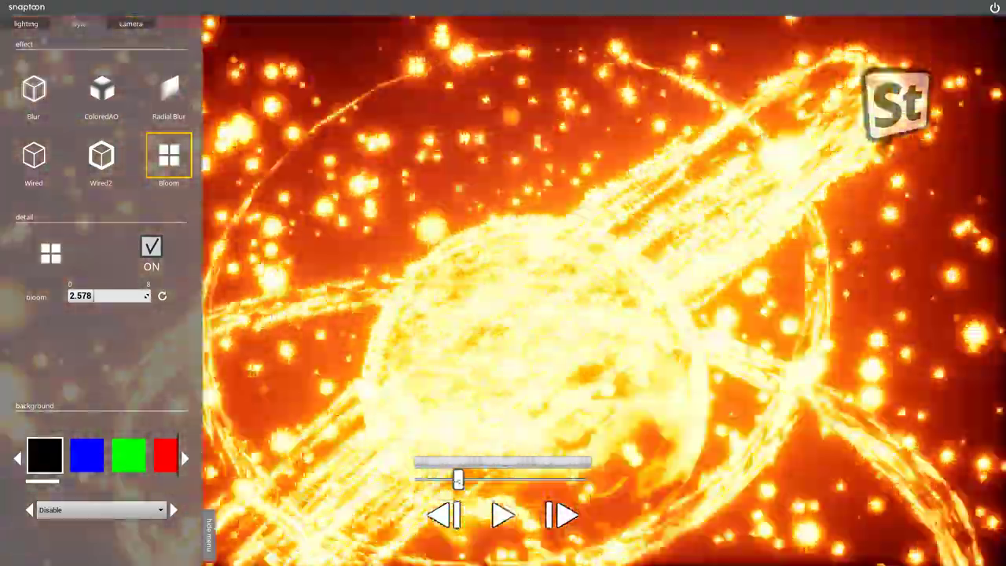
pyautogui.moveTo(459, 480); pyautogui.dragTo(402, 486)
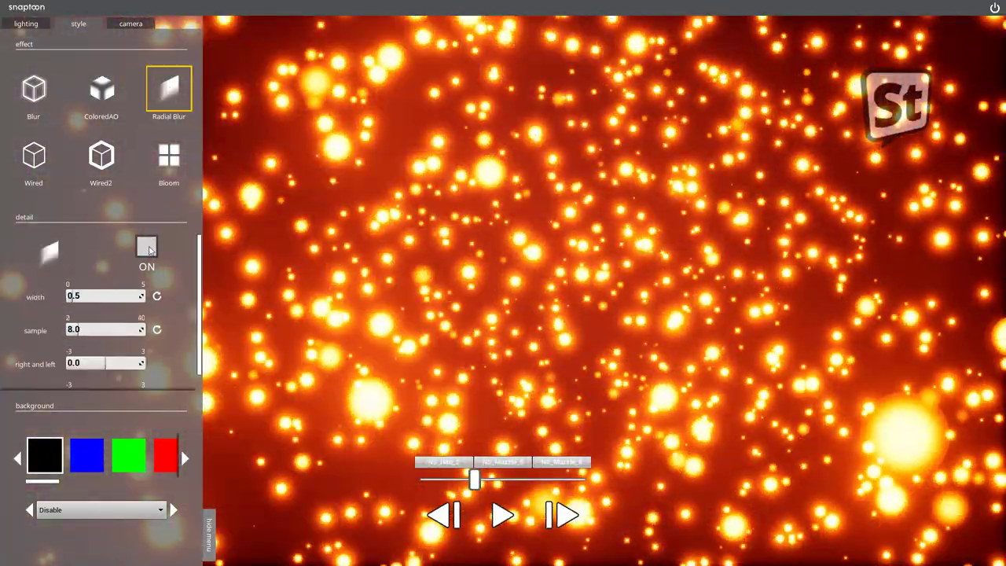
pyautogui.click(148, 247)
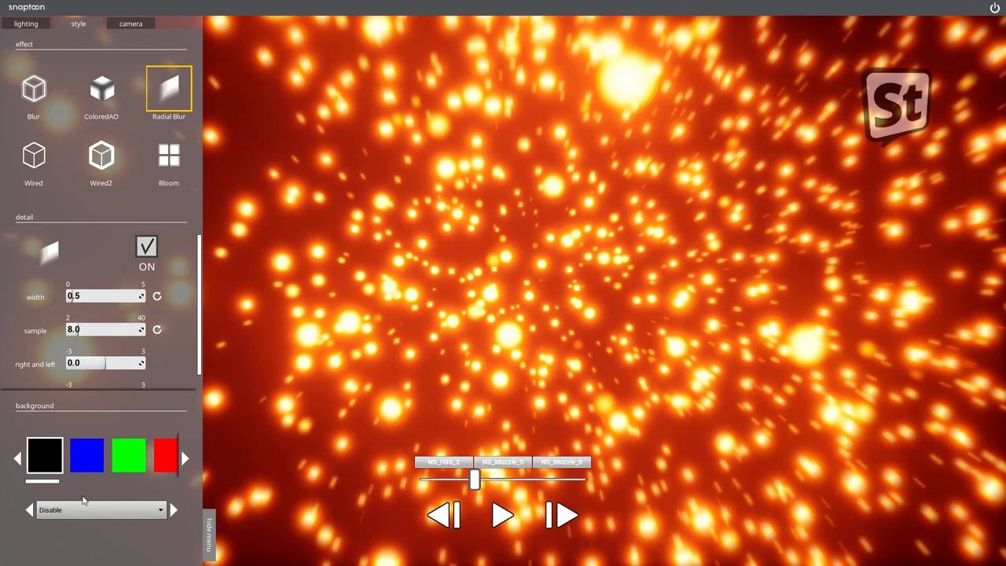
pyautogui.scroll(-1, 109, 292)
pyautogui.scroll(1, 89, 370)
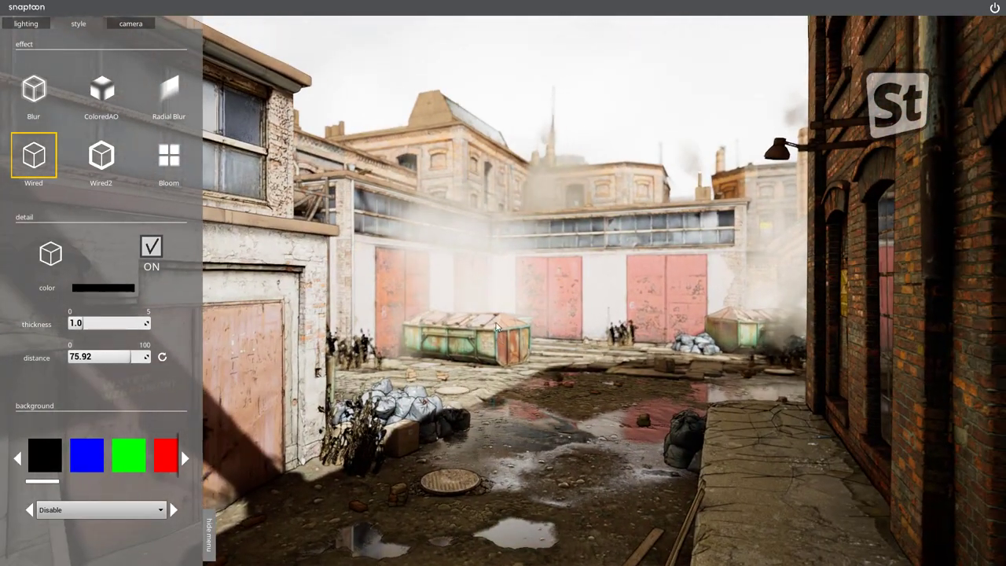
# Turn on the Wired outline and lower its thickness for thinner ink lines
pyautogui.click(152, 246)
pyautogui.moveTo(122, 323); pyautogui.dragTo(74, 322)
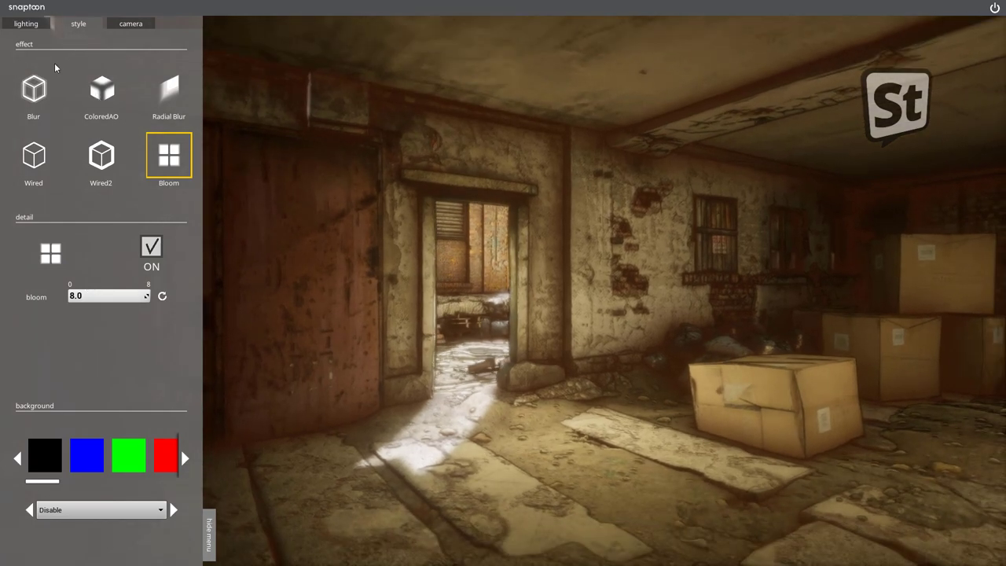
# Place a point light over the dining table and set its power to 5000
pyautogui.click(34, 24)
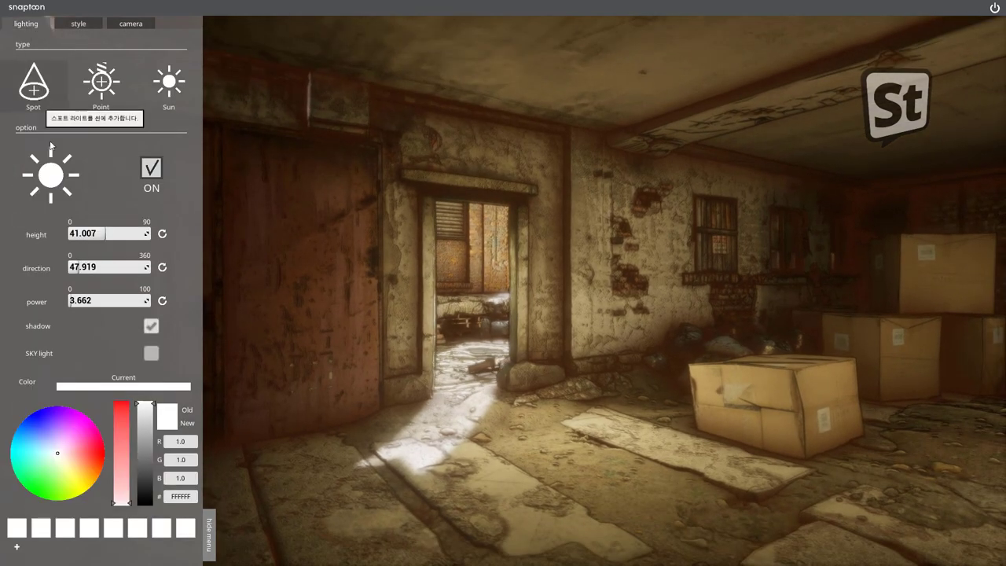
pyautogui.click(686, 309)
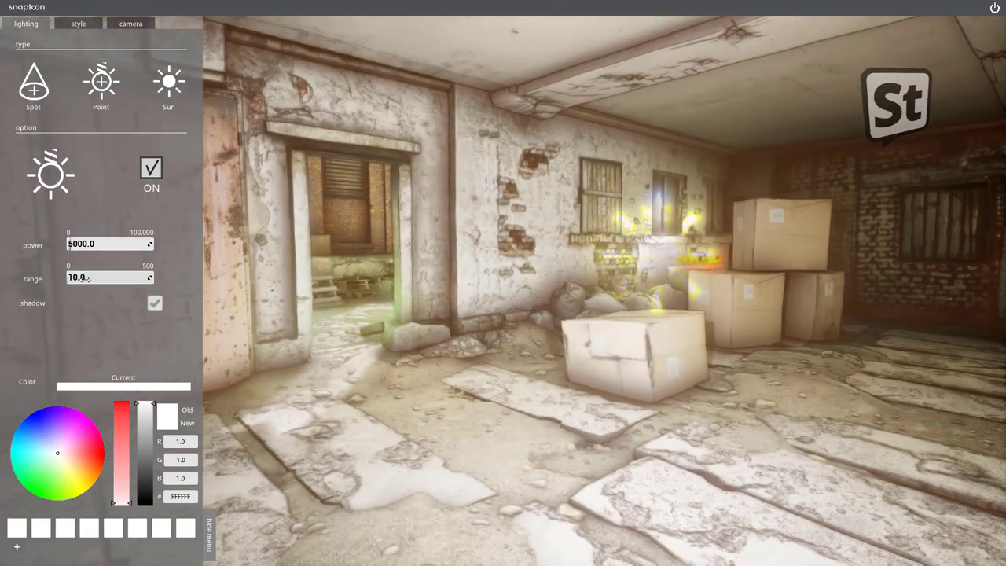
pyautogui.write('00')
pyautogui.press('Return')
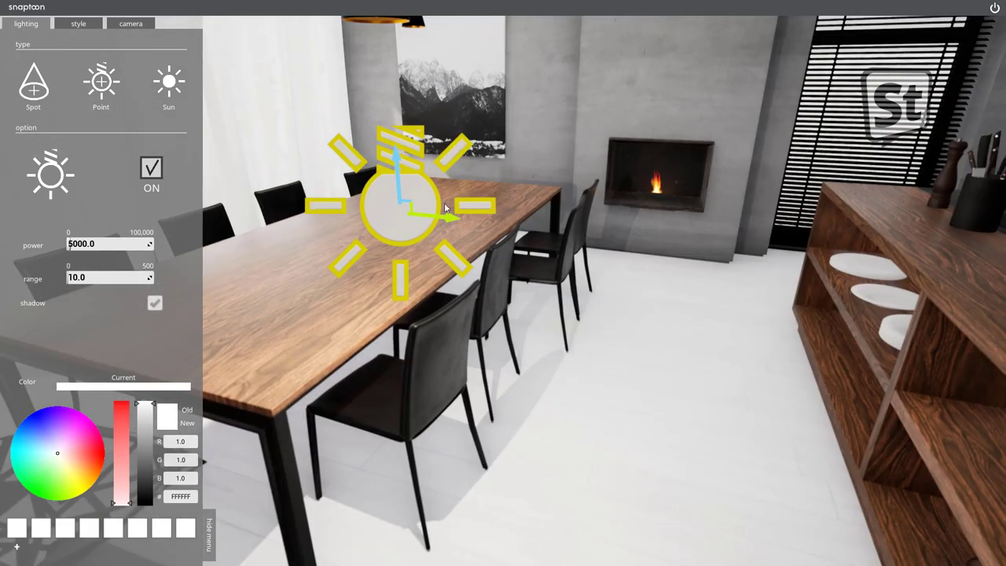
# Select a black chair, slide it along the floor beside the table, and rotate it
pyautogui.click(429, 411)
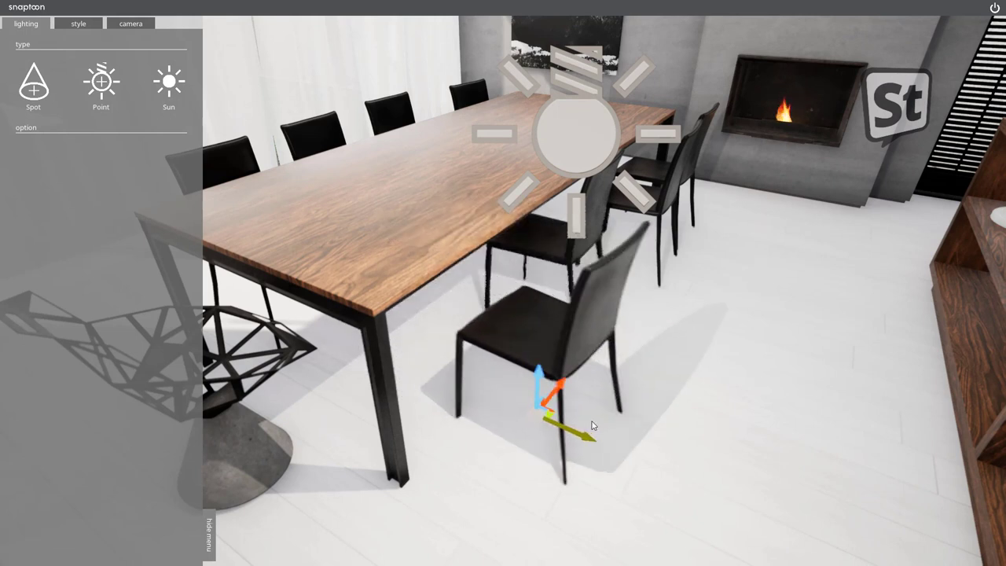
pyautogui.moveTo(592, 425)
pyautogui.mouseDown()
pyautogui.moveTo(617, 476)
pyautogui.moveTo(741, 443)
pyautogui.moveTo(444, 451)
pyautogui.moveTo(579, 467)
pyautogui.mouseUp()
pyautogui.moveTo(628, 318); pyautogui.dragTo(627, 312, button='right')
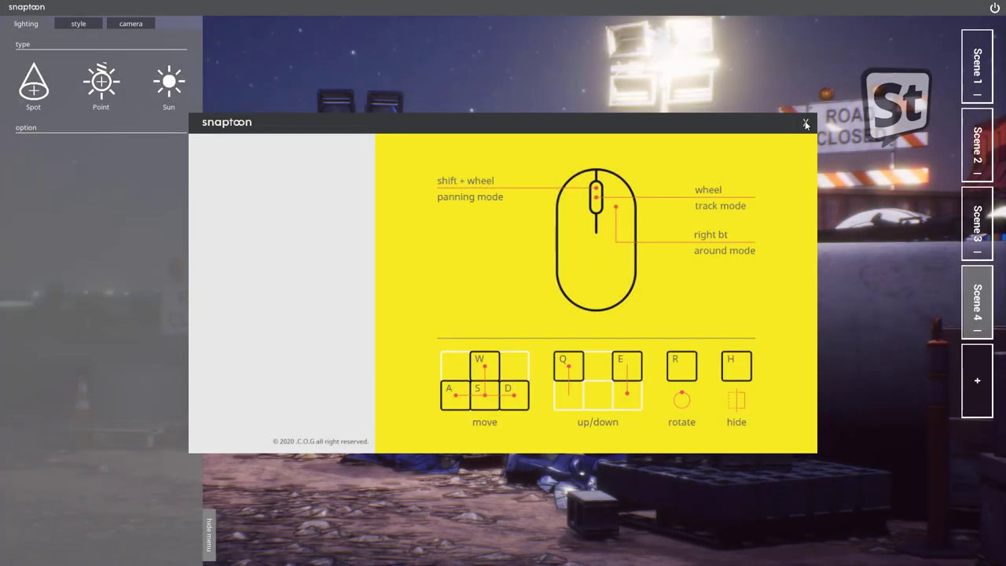
# Close the controls help, then view saved Scenes 1, 2 and 3 in turn
pyautogui.click(806, 123)
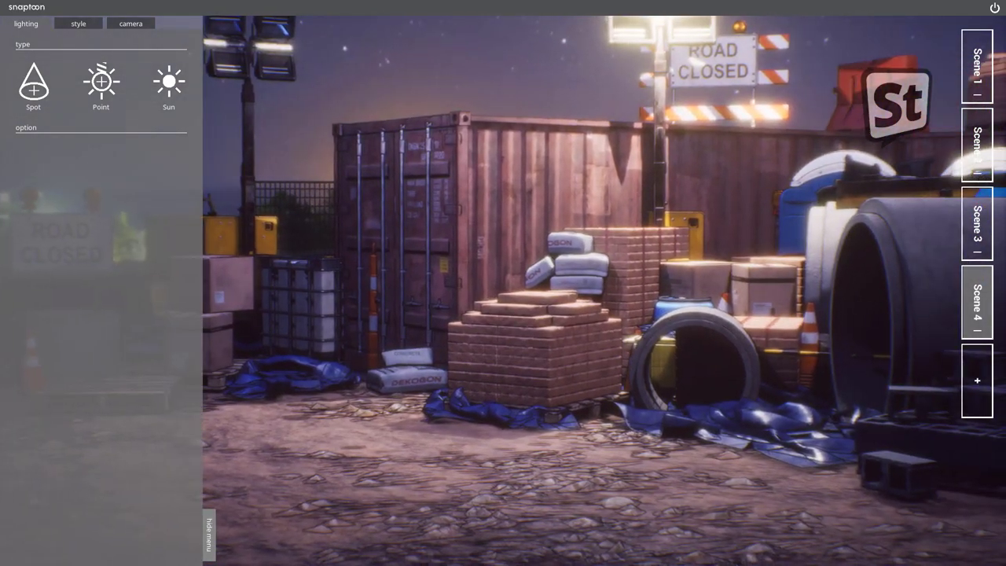
pyautogui.click(976, 86)
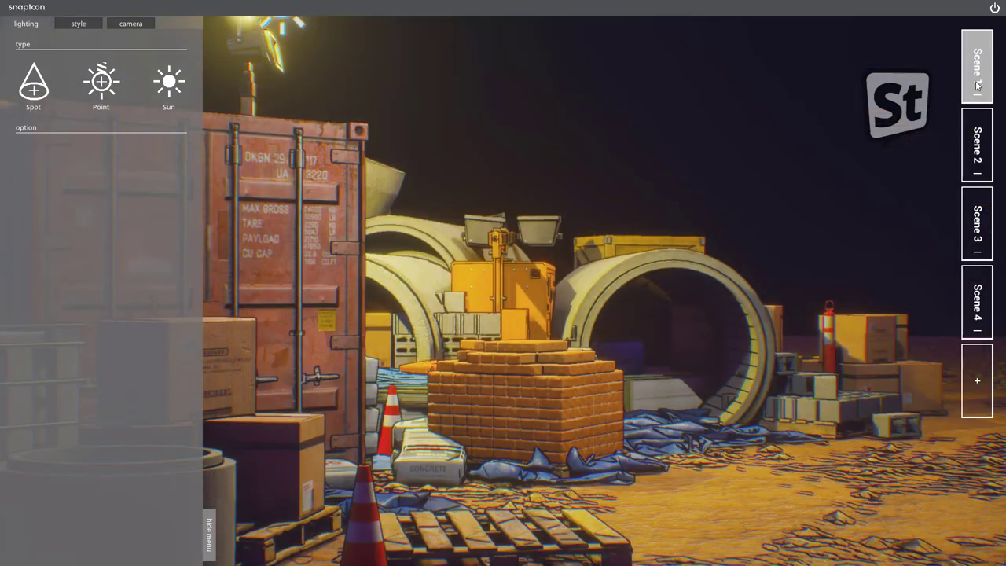
pyautogui.click(976, 155)
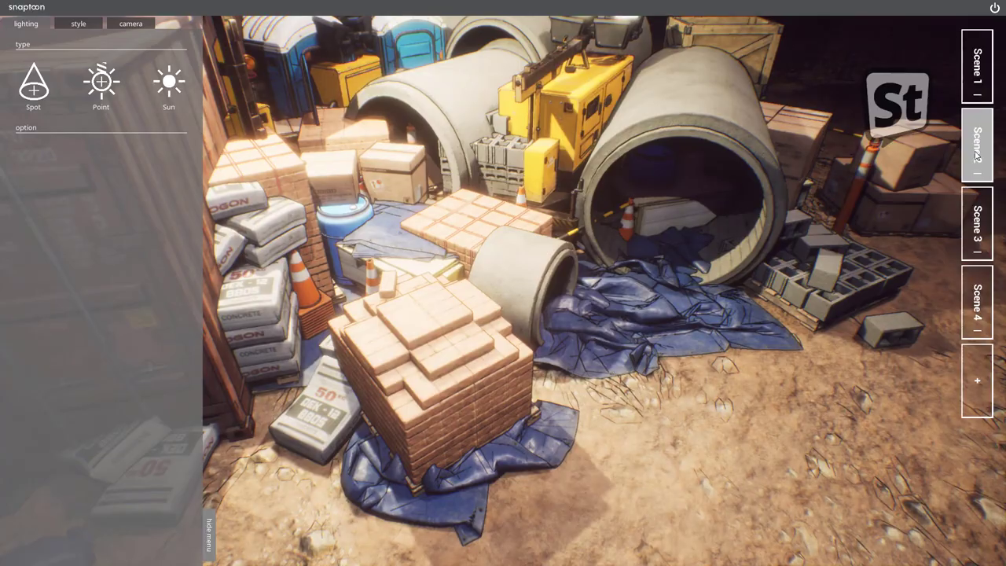
pyautogui.click(977, 224)
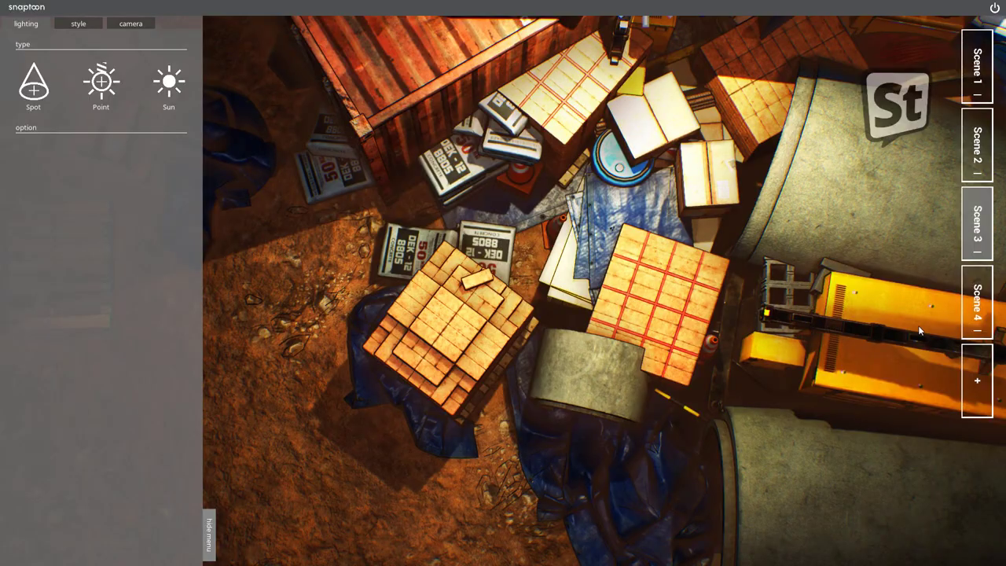
# Jump to Scene 4 and save the current view as a new Scene 5
pyautogui.click(976, 303)
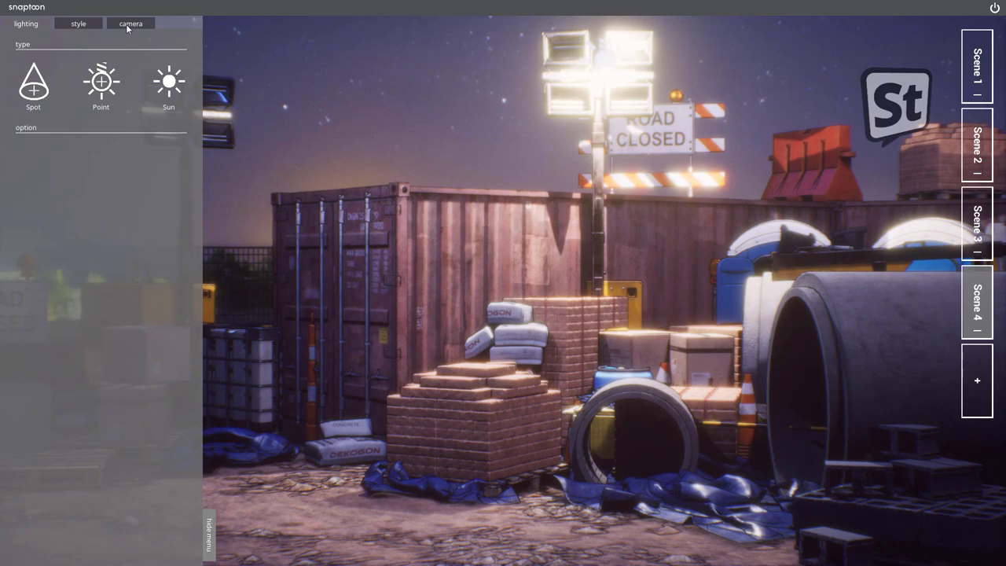
pyautogui.click(127, 24)
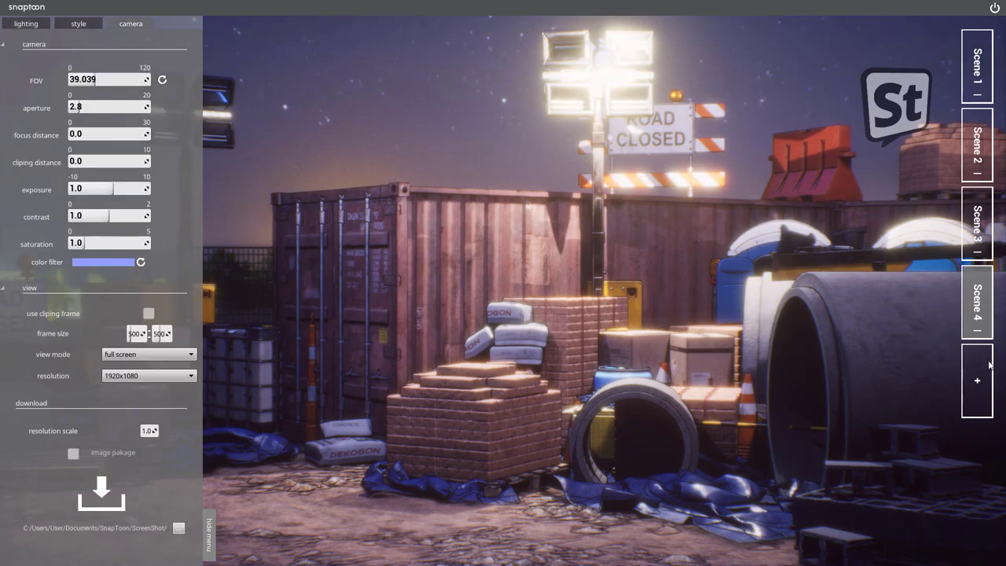
pyautogui.click(989, 363)
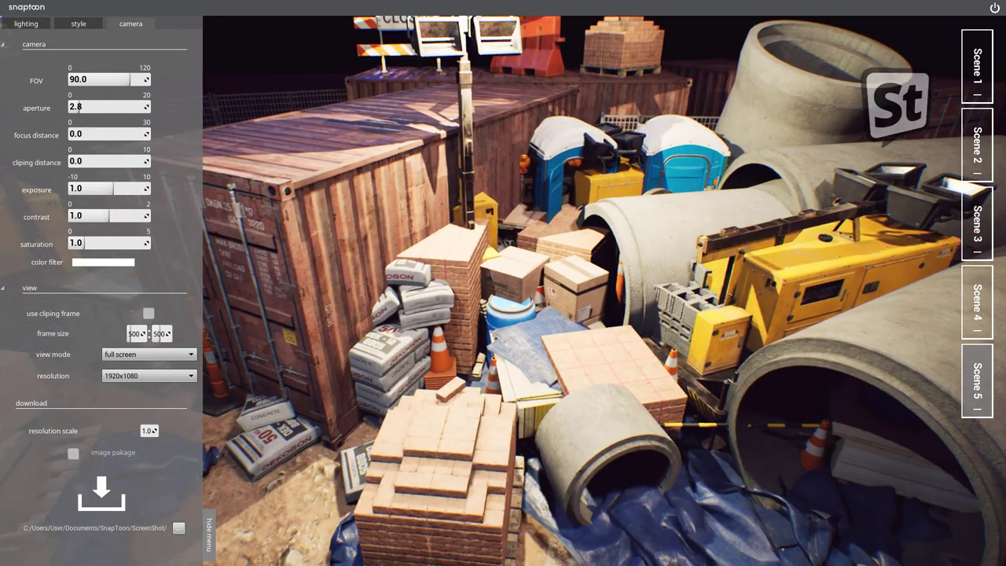
# Turn on the sun light and dim its power to 3.028
pyautogui.click(36, 26)
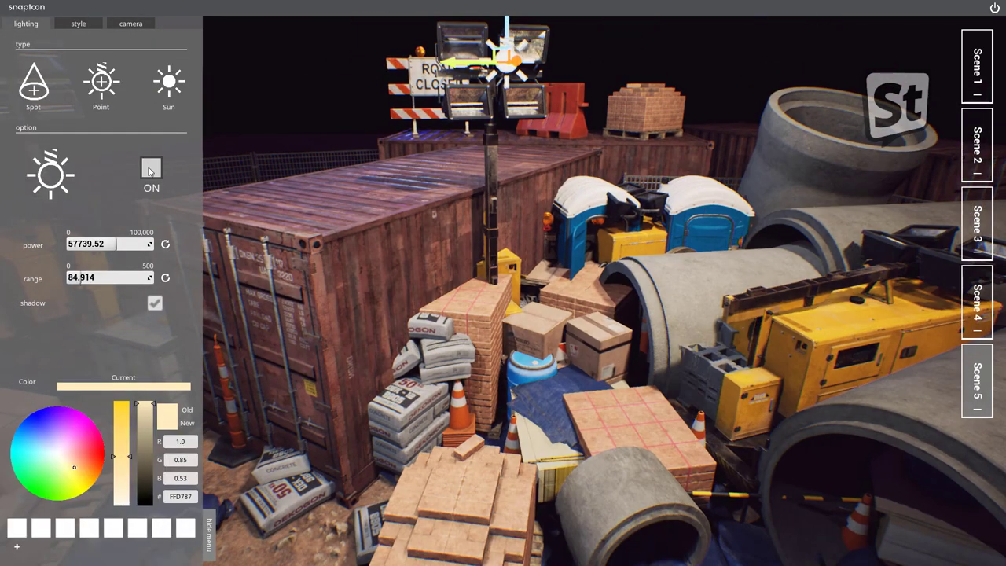
pyautogui.click(151, 168)
pyautogui.click(151, 169)
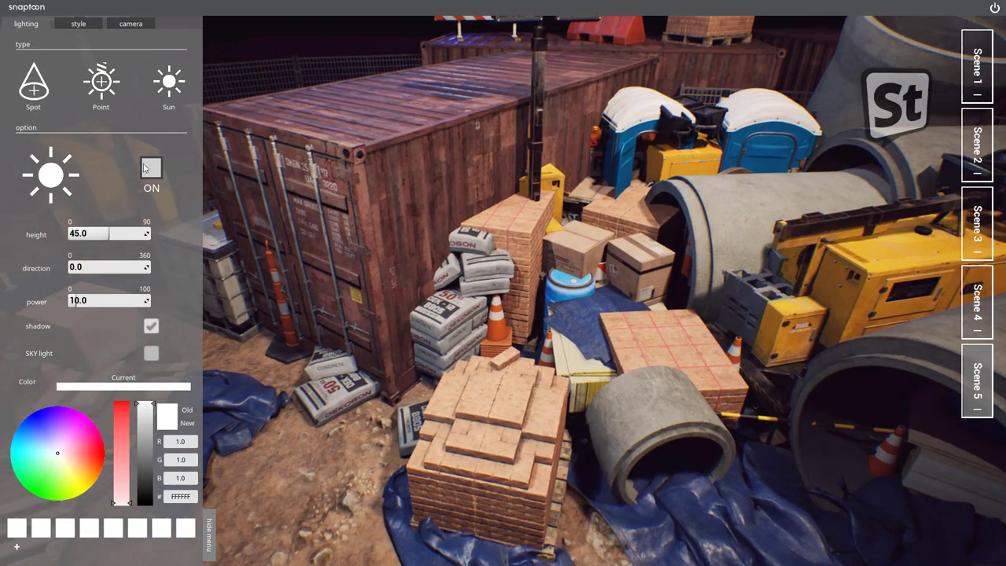
pyautogui.click(151, 168)
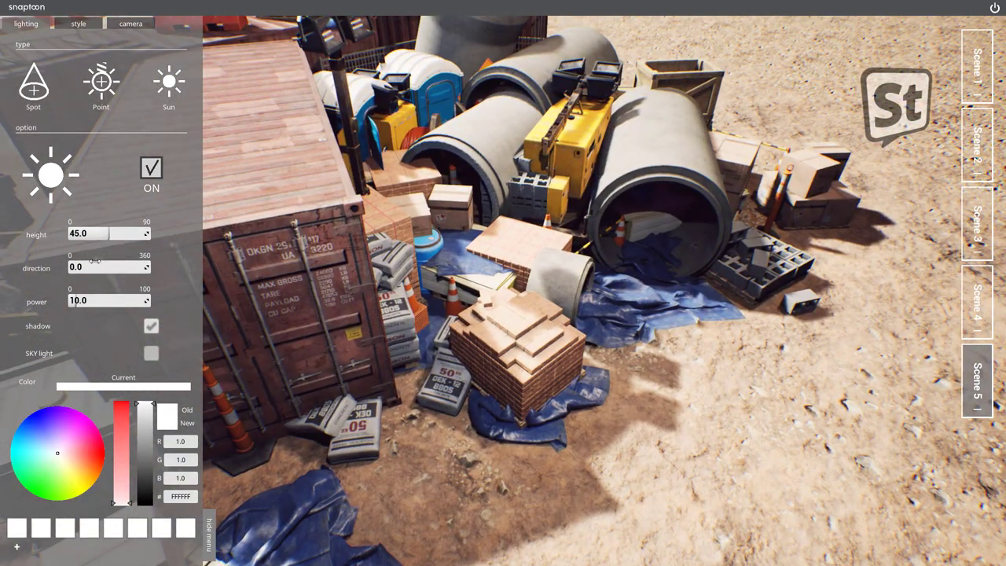
pyautogui.moveTo(76, 301); pyautogui.dragTo(71, 300)
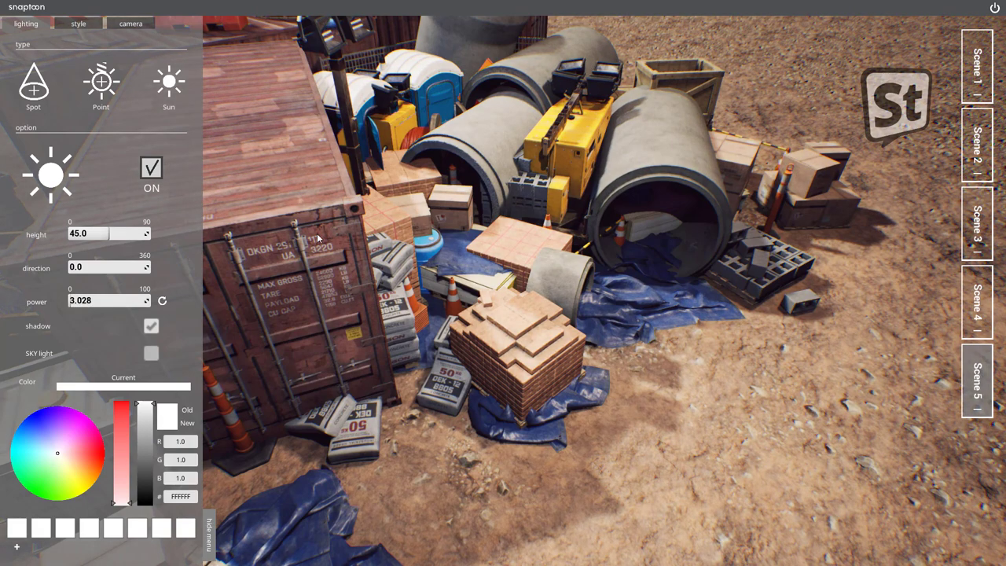
pyautogui.click(77, 25)
pyautogui.click(134, 24)
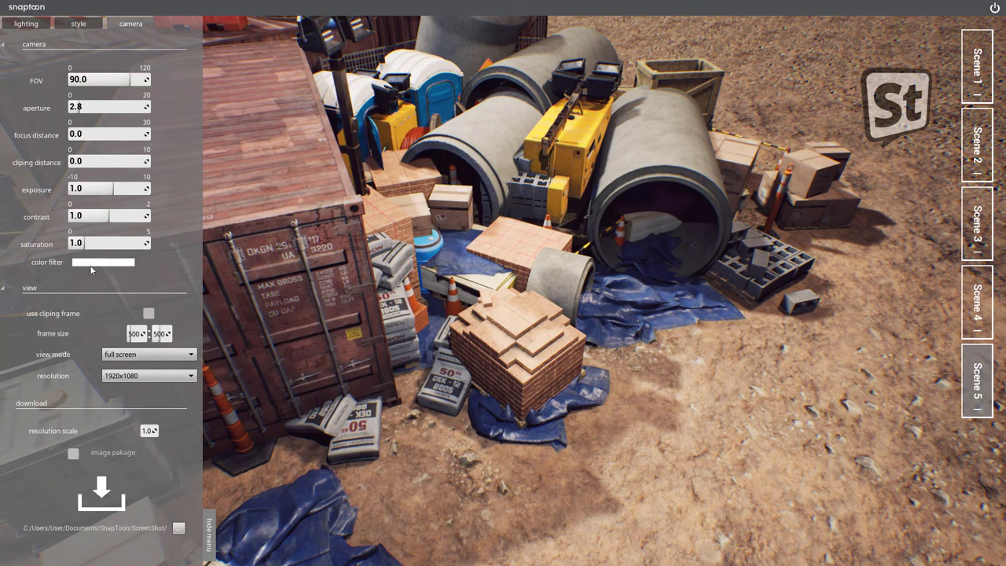
# Apply a blue colour filter and turn on the Wired ink outline
pyautogui.click(110, 262)
pyautogui.click(251, 379)
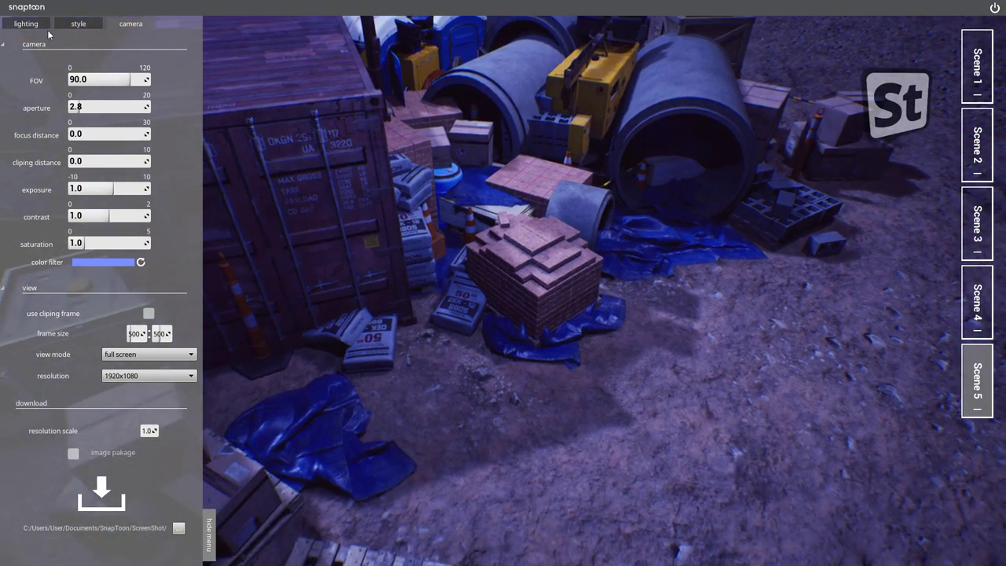
pyautogui.click(41, 24)
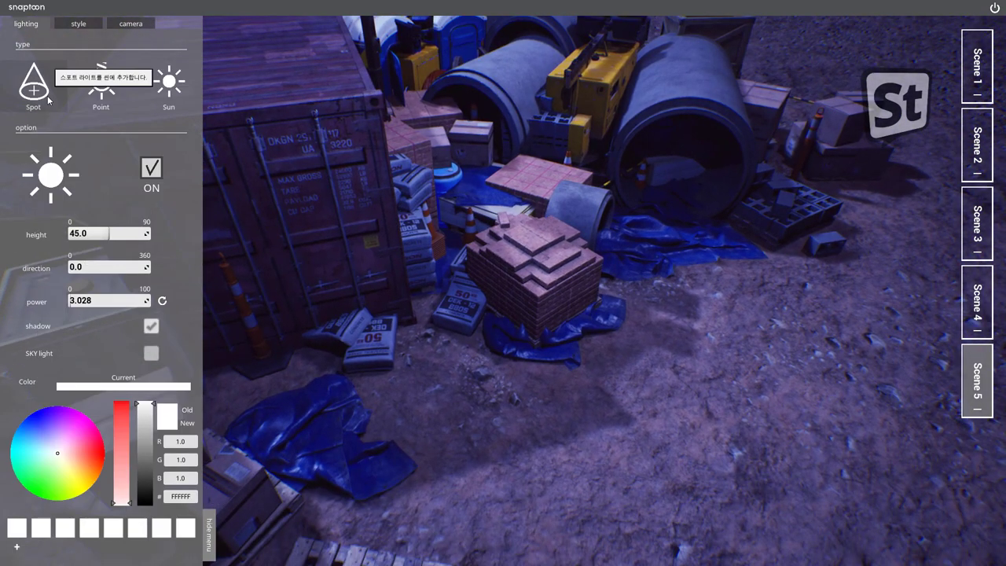
pyautogui.click(76, 25)
pyautogui.click(150, 248)
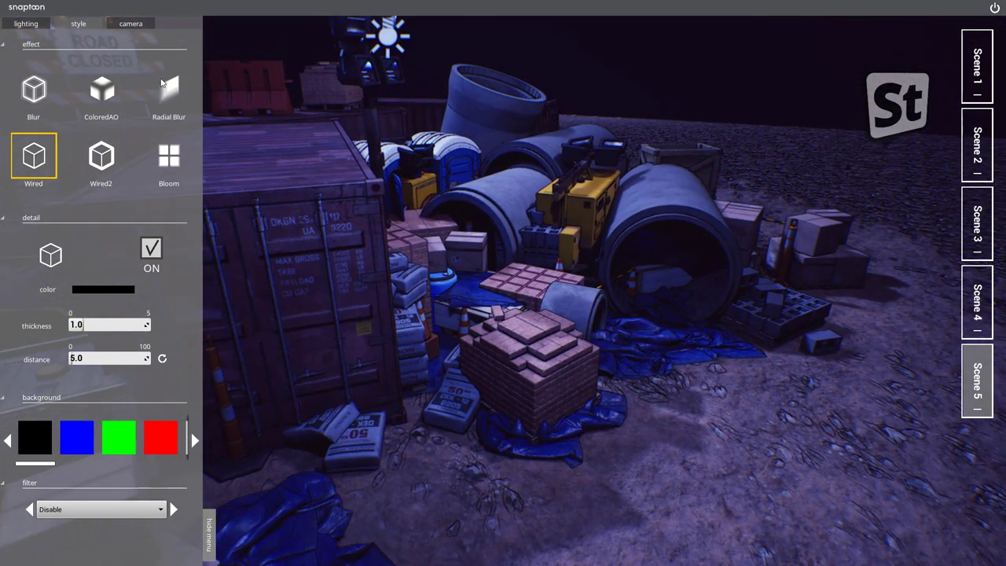
# Set a starry night-sky background and switch on the floodlight's point light
pyautogui.click(130, 23)
pyautogui.click(26, 23)
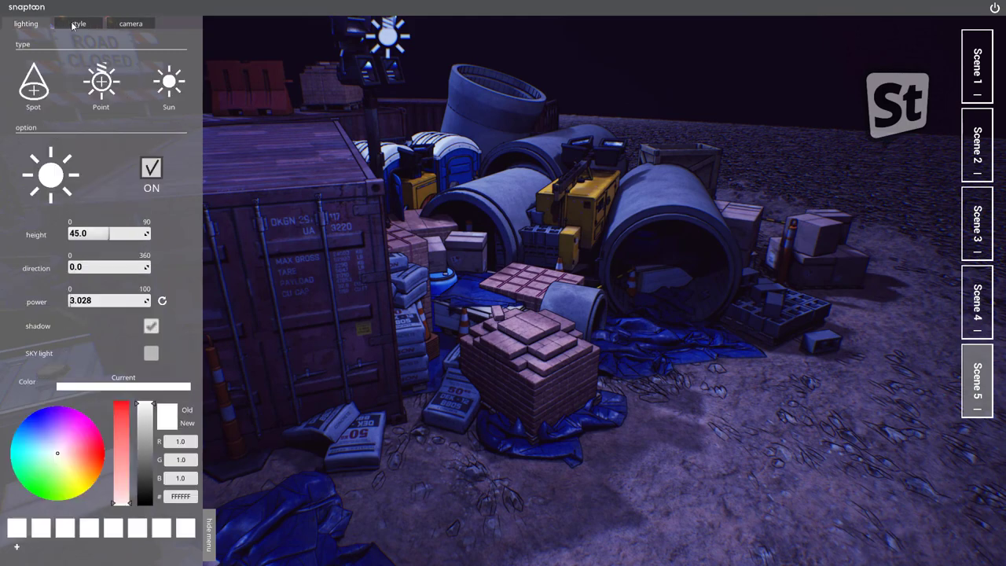
pyautogui.click(79, 24)
pyautogui.click(168, 437)
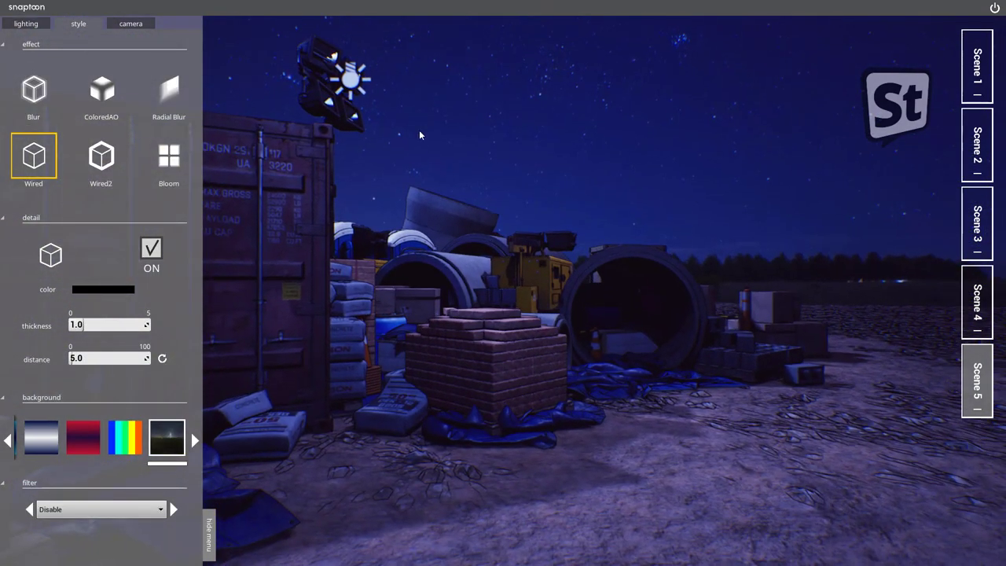
pyautogui.click(28, 23)
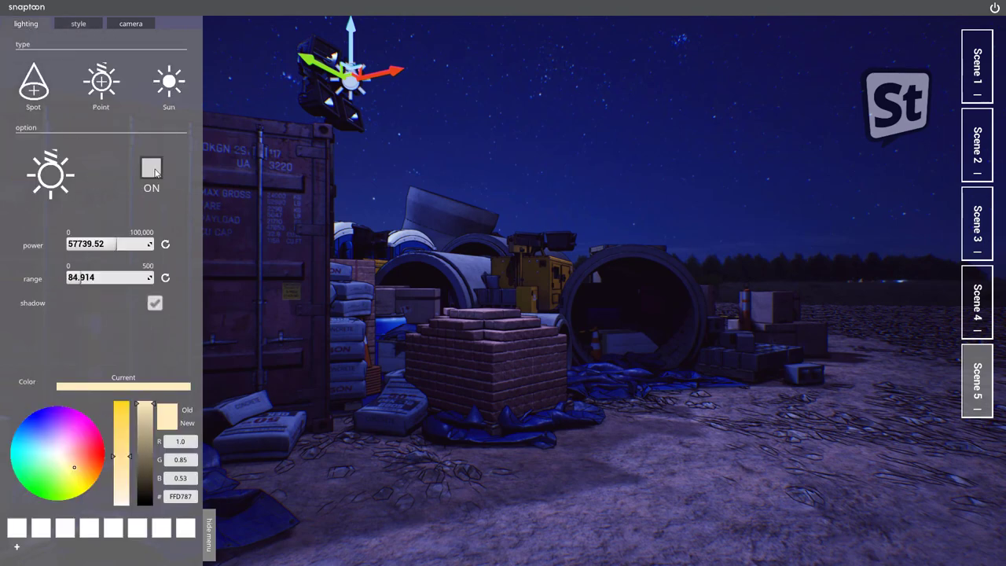
pyautogui.click(154, 170)
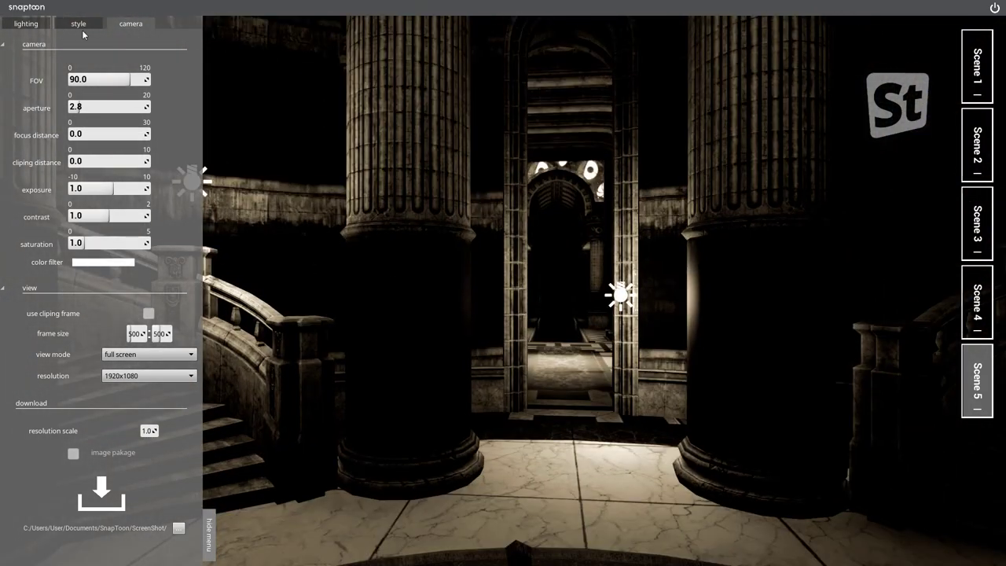
# Turn on Bloom for the colonnade scene and raise it to its 8.0 maximum
pyautogui.click(84, 30)
pyautogui.click(162, 164)
pyautogui.click(151, 250)
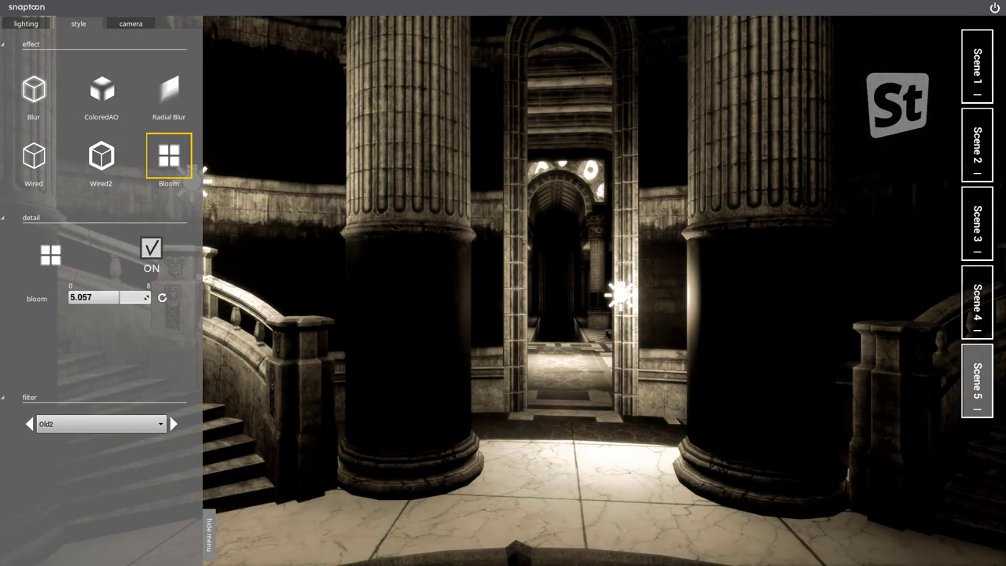
pyautogui.moveTo(119, 297); pyautogui.dragTo(149, 297)
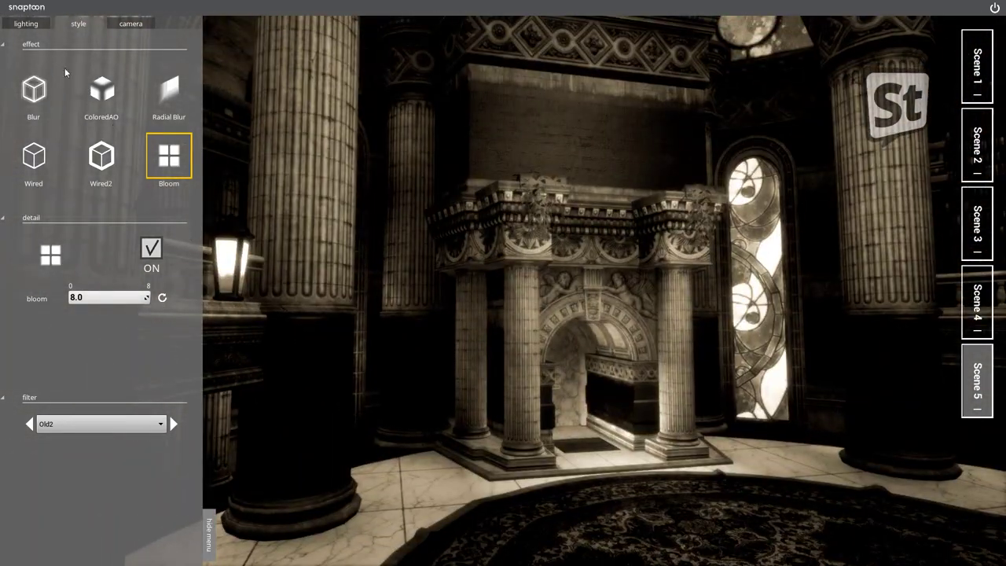
pyautogui.click(26, 23)
pyautogui.click(76, 27)
# Raise exposure to 2.014, lower contrast to 0.772 and fine-tune saturation
pyautogui.click(143, 26)
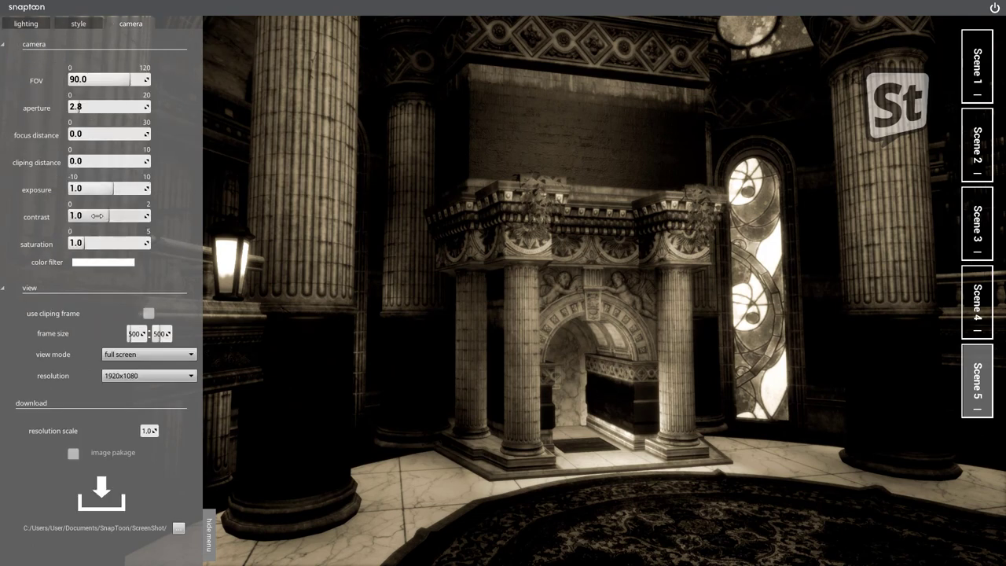
pyautogui.moveTo(104, 216); pyautogui.dragTo(118, 189)
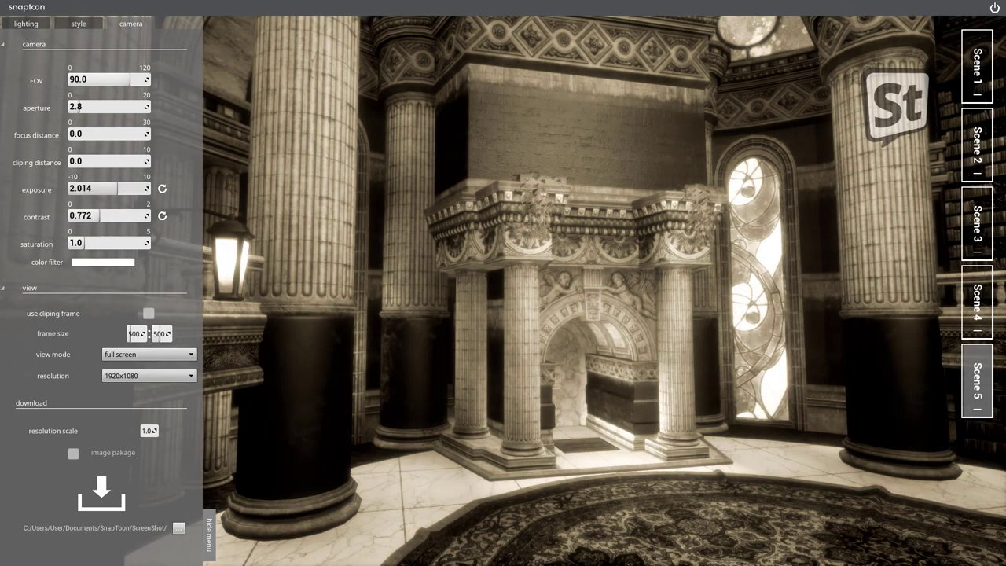
pyautogui.moveTo(472, 236); pyautogui.dragTo(484, 210)
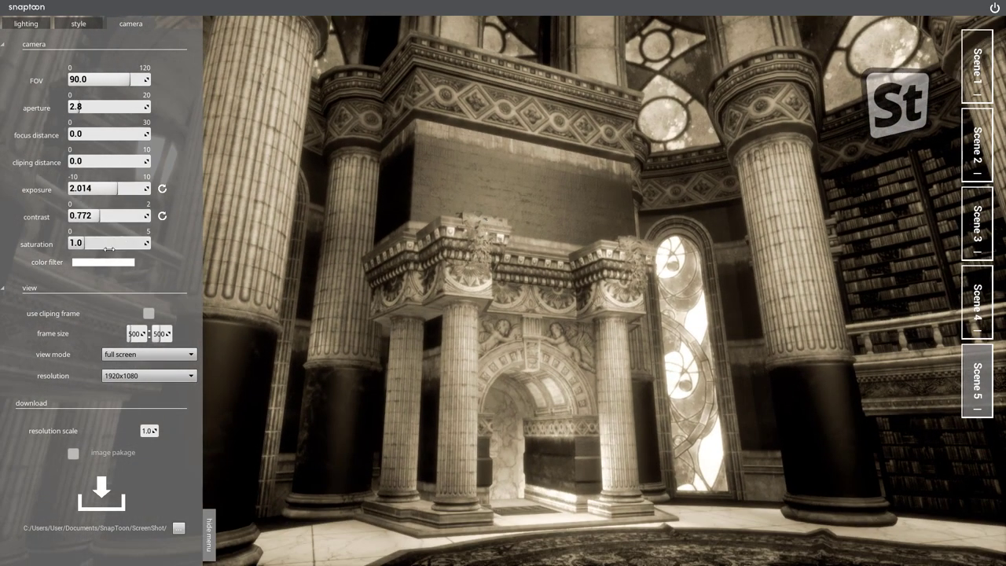
pyautogui.moveTo(86, 242)
pyautogui.mouseDown()
pyautogui.moveTo(126, 243)
pyautogui.moveTo(88, 243)
pyautogui.mouseUp()
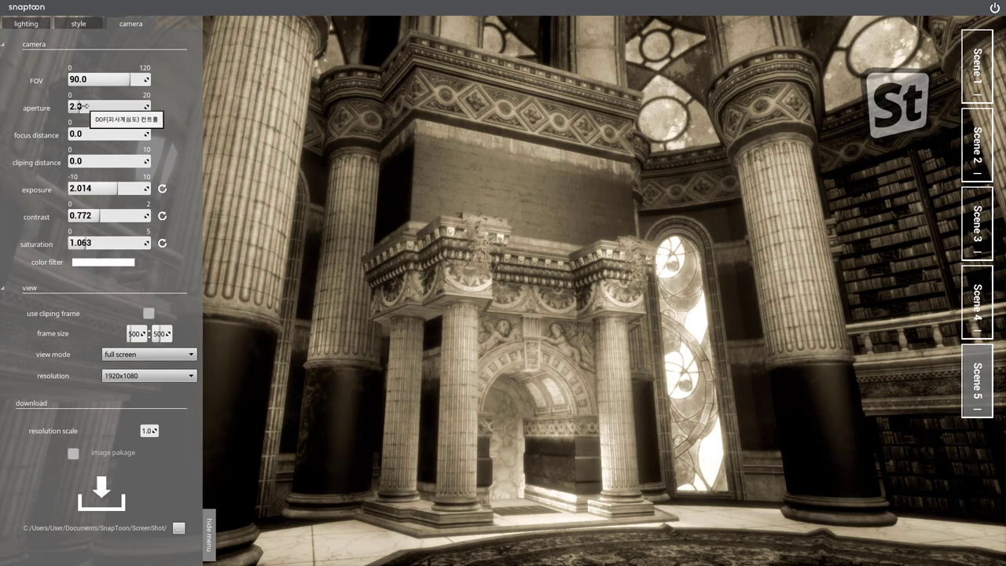
pyautogui.click(78, 24)
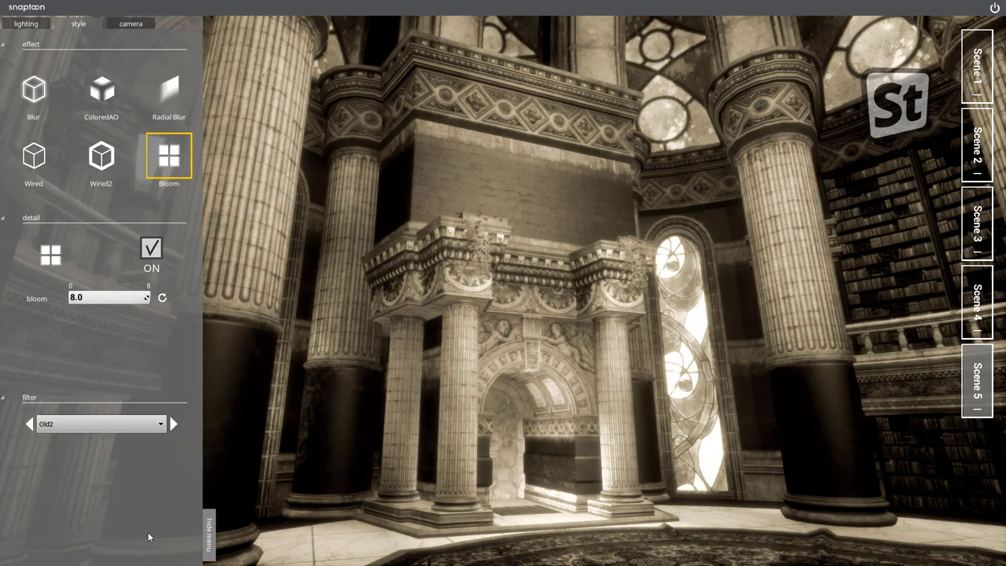
pyautogui.click(94, 424)
pyautogui.click(56, 305)
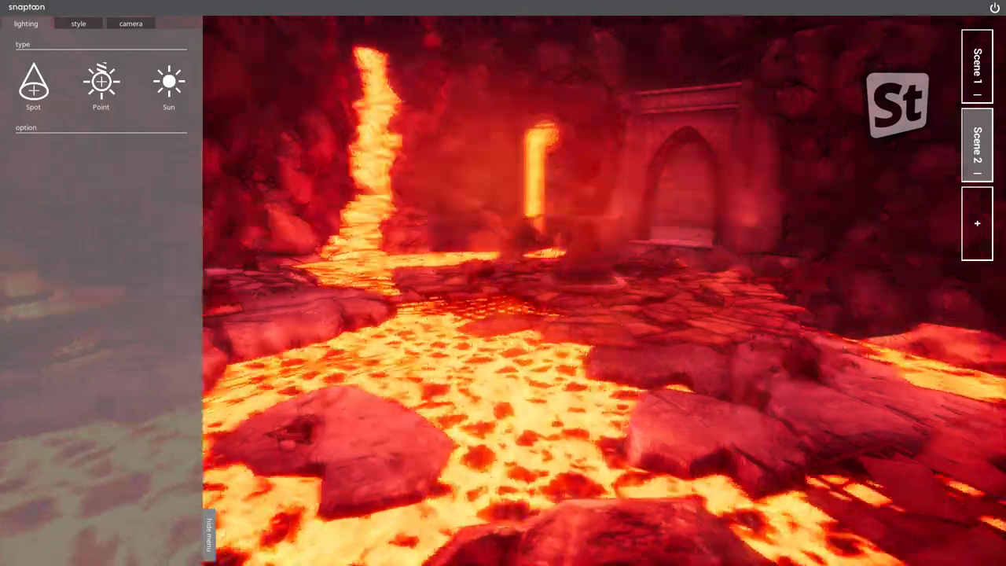
# Hide the settings panel and preview the lava cavern's Scene 1 and Scene 2 views
pyautogui.click(209, 534)
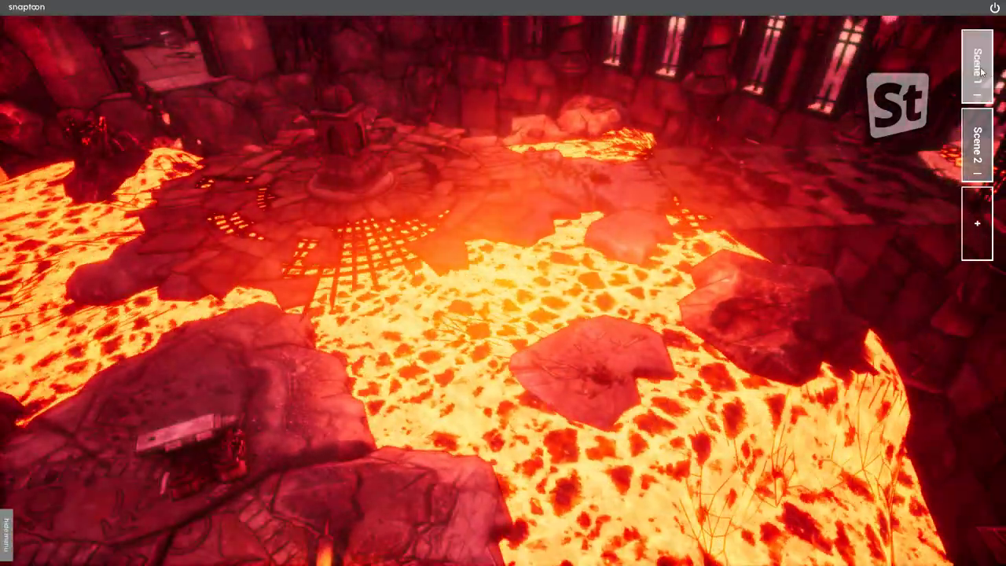
pyautogui.click(980, 70)
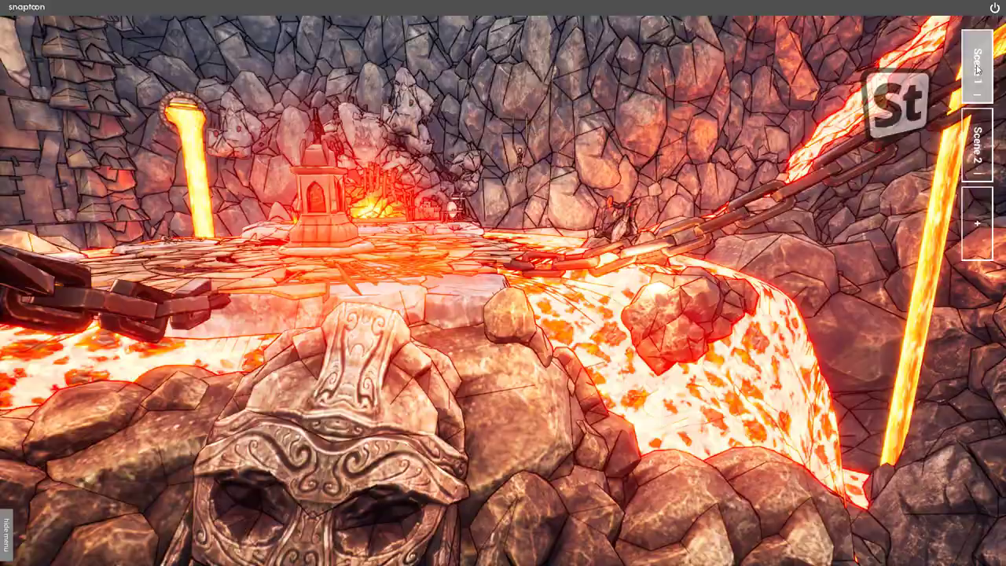
pyautogui.click(977, 147)
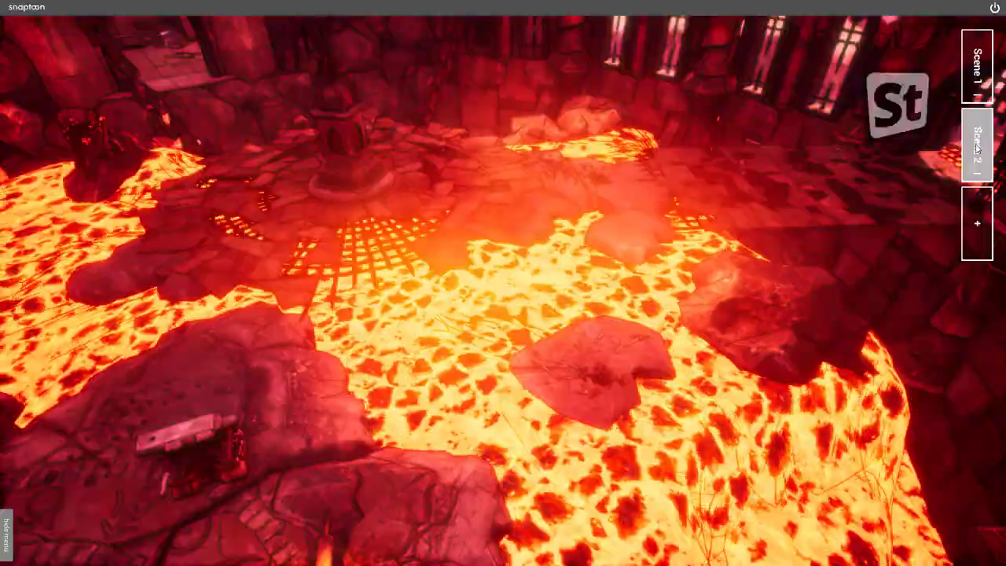
pyautogui.click(969, 92)
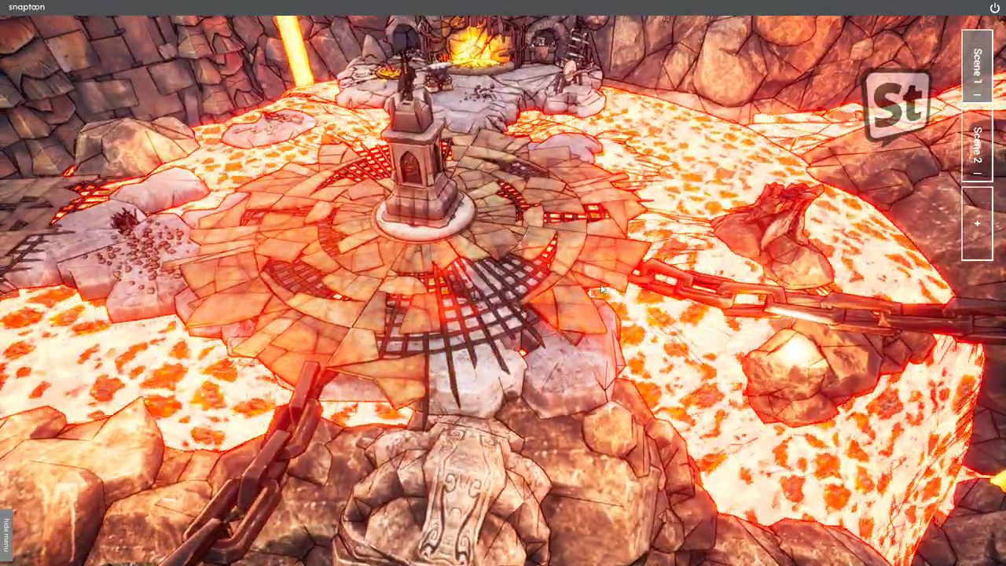
# Save a new Scene 3 view of the arched doorway with FOV 90 and exposure 1.0
pyautogui.click(7, 534)
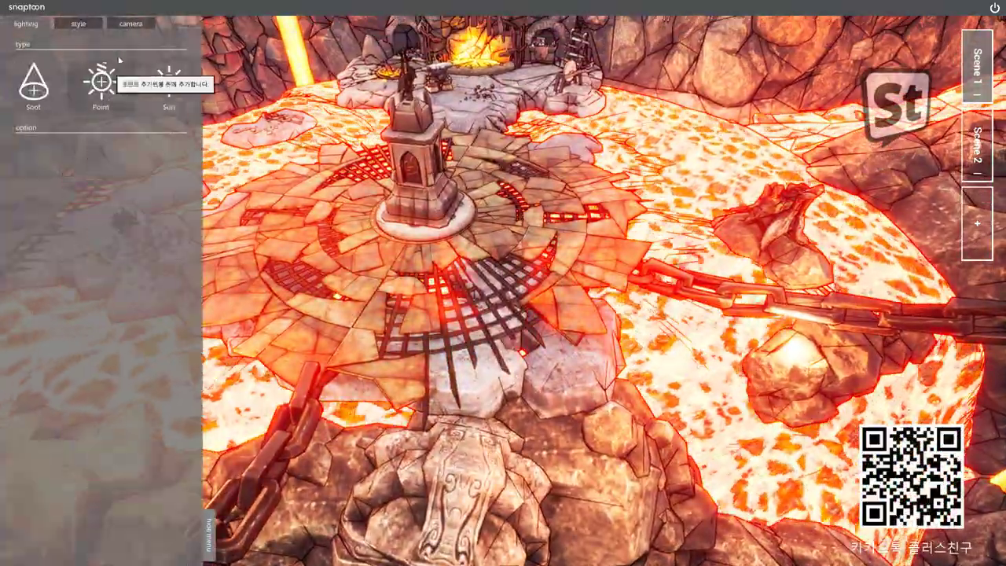
pyautogui.click(131, 23)
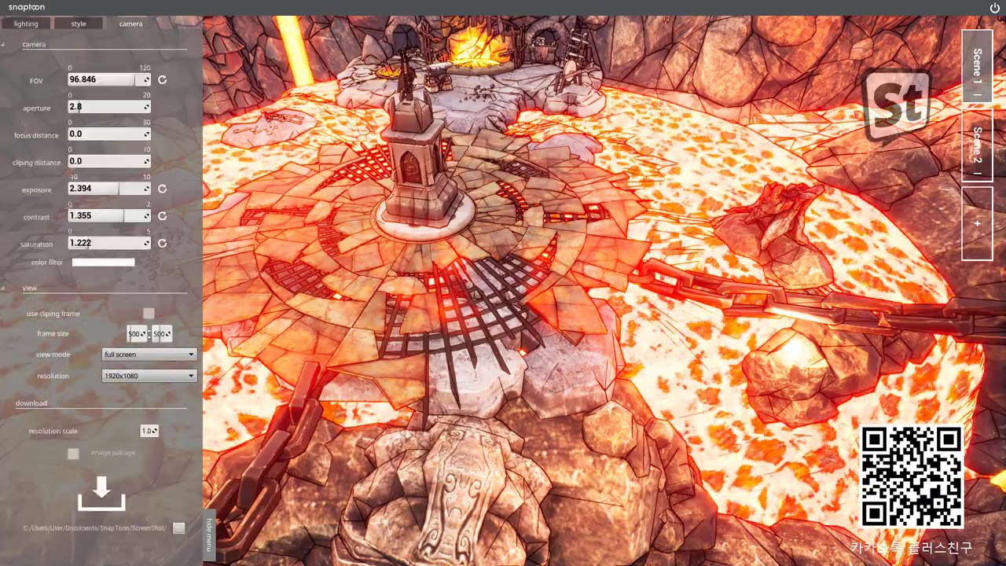
pyautogui.click(974, 148)
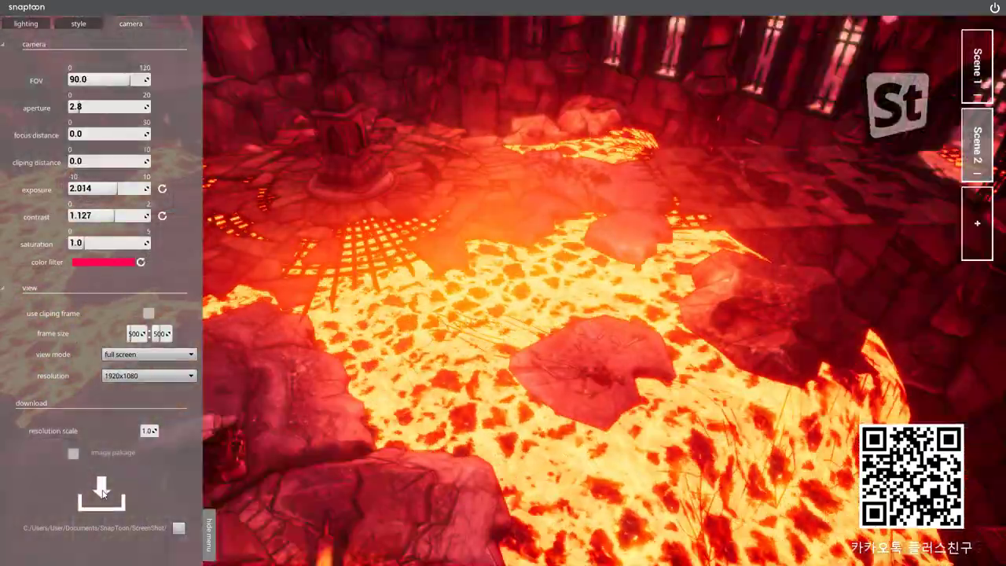
pyautogui.click(977, 223)
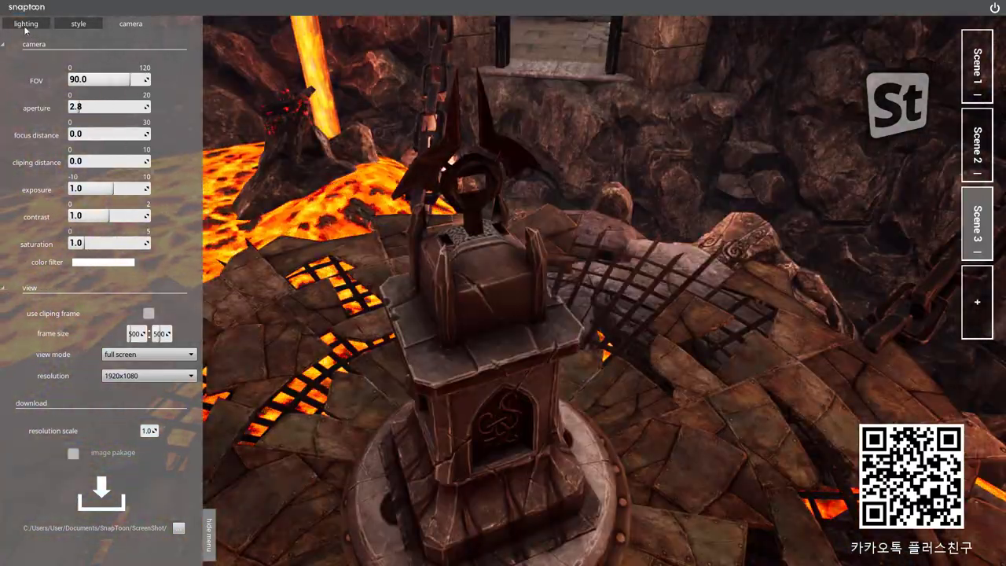
# Add an orange point light above the tower with power 100000 and range 411.54
pyautogui.click(25, 26)
pyautogui.click(168, 80)
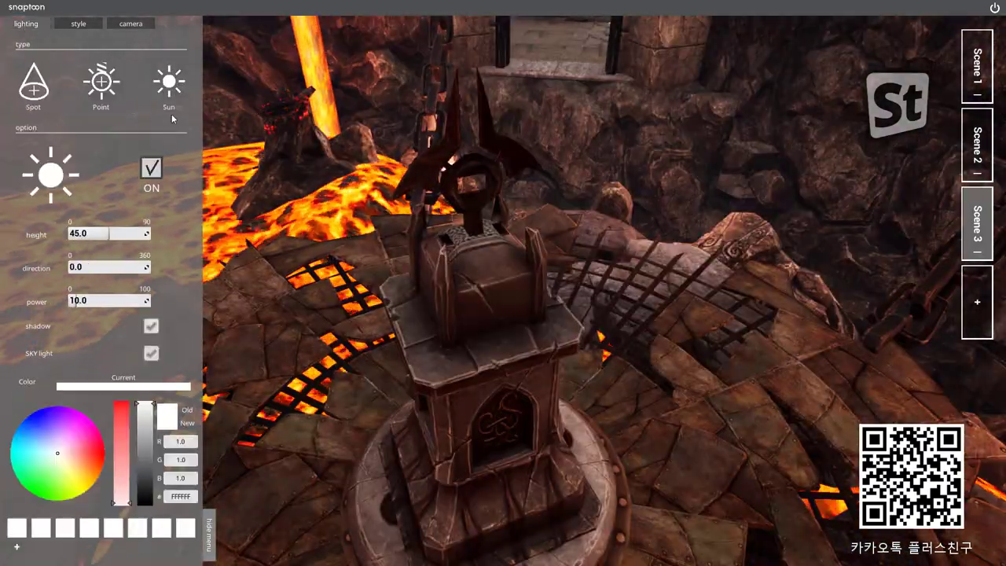
pyautogui.click(101, 81)
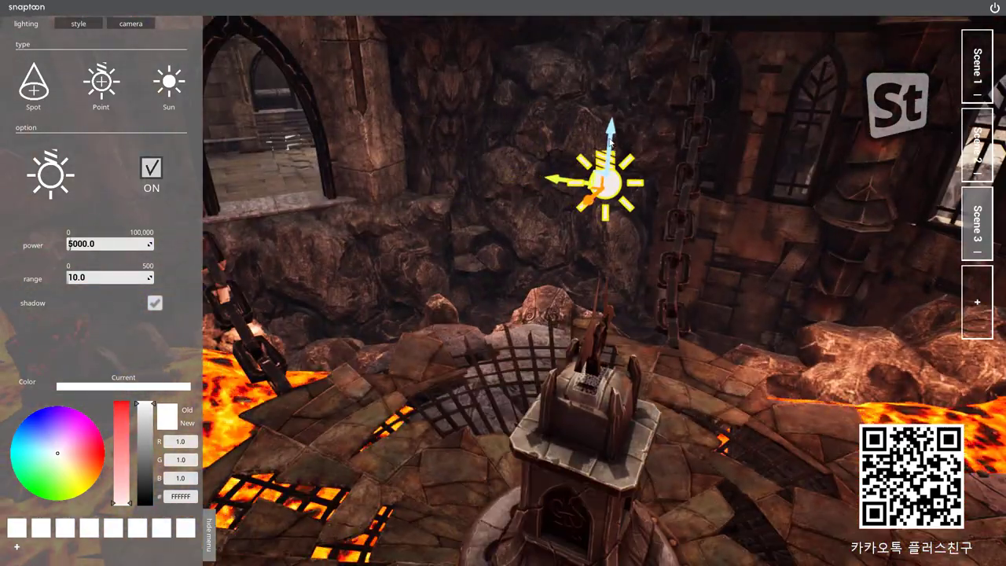
pyautogui.moveTo(554, 204)
pyautogui.mouseDown()
pyautogui.moveTo(630, 326)
pyautogui.moveTo(638, 259)
pyautogui.mouseUp()
pyautogui.write('100000')
pyautogui.press('Tab')
pyautogui.write('411.54')
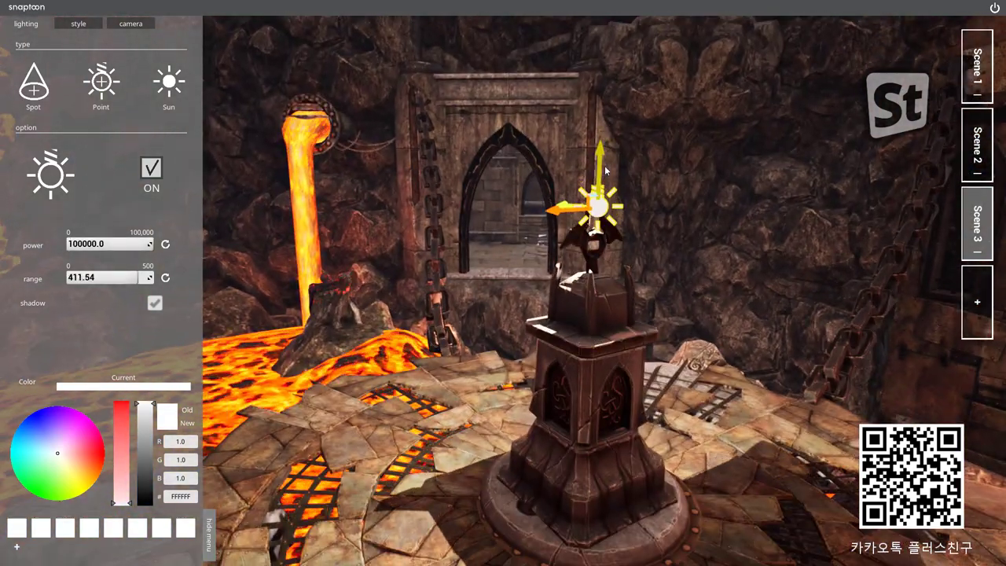
pyautogui.moveTo(613, 191); pyautogui.dragTo(616, 159)
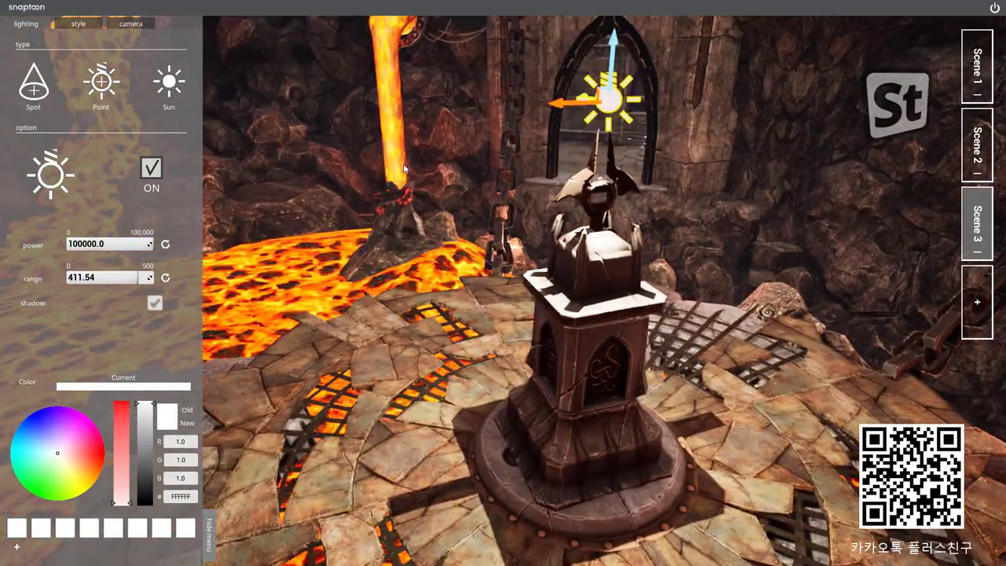
pyautogui.click(84, 467)
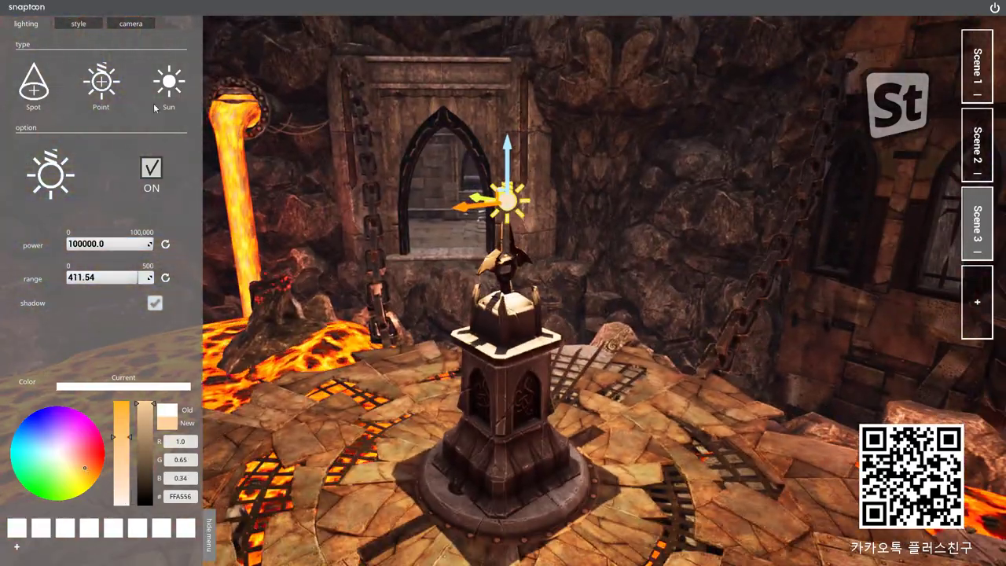
# Add the Wired outline, raise bloom to 5.611, and lower contrast to 1.076
pyautogui.click(78, 24)
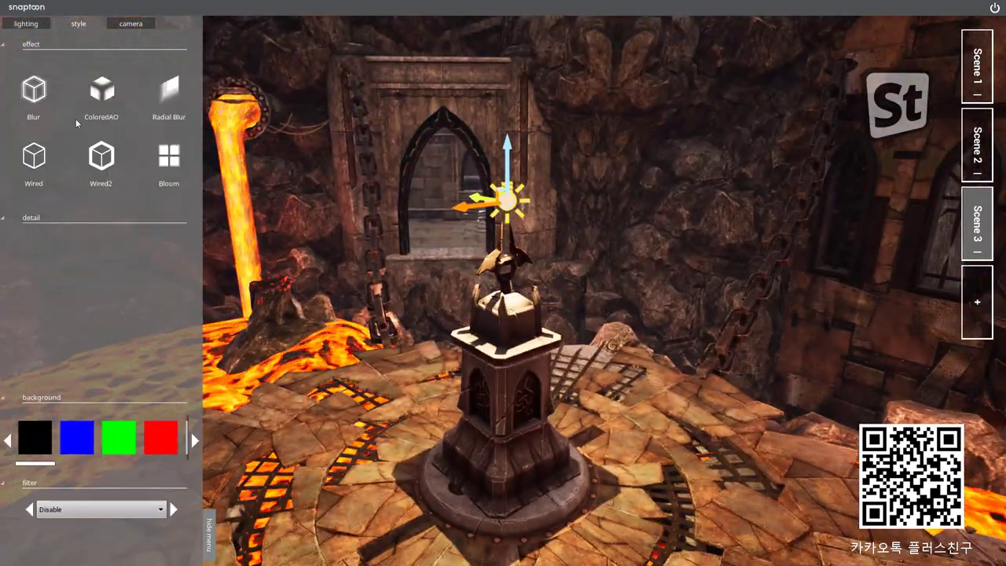
pyautogui.click(34, 156)
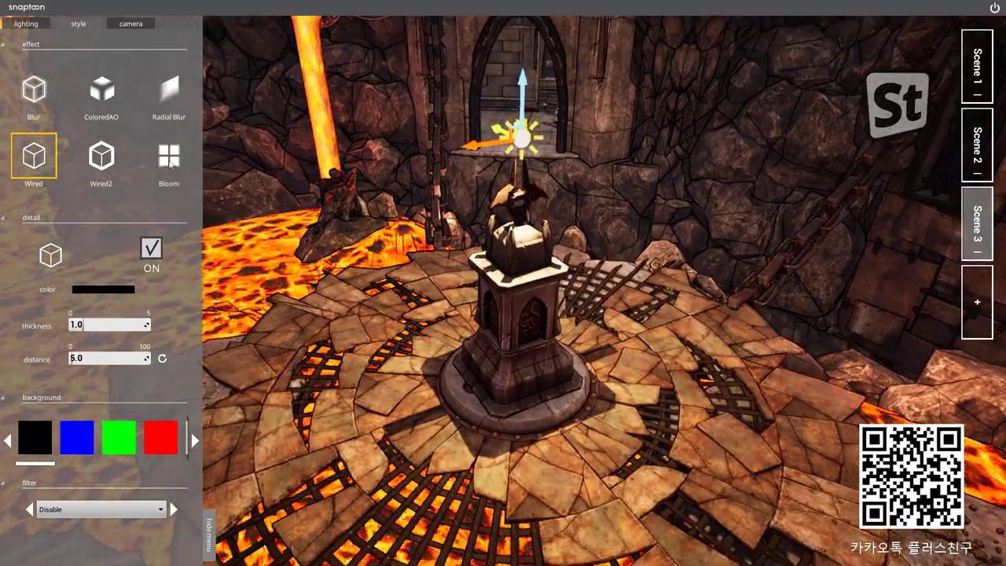
pyautogui.click(168, 156)
pyautogui.moveTo(85, 297); pyautogui.dragTo(125, 297)
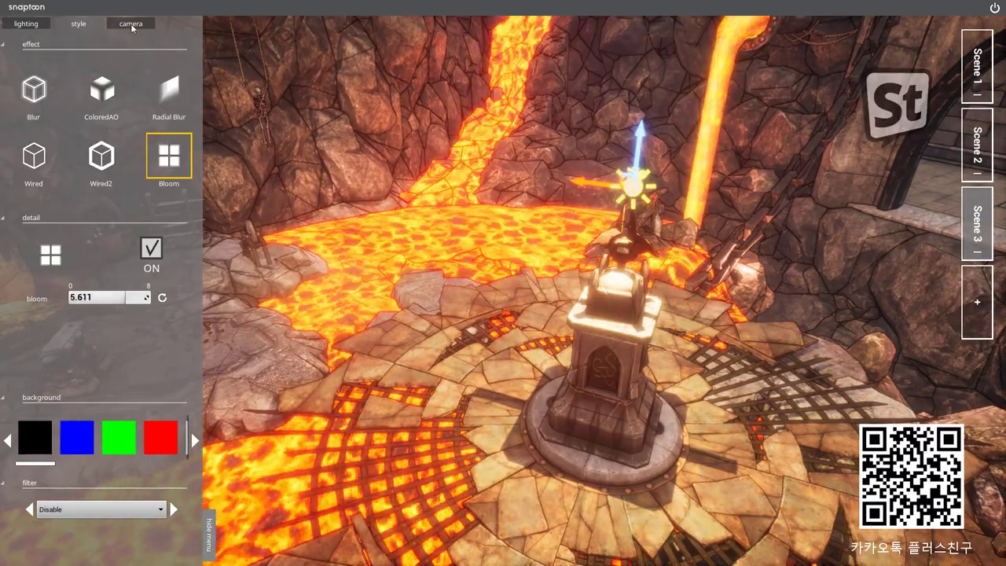
pyautogui.click(130, 24)
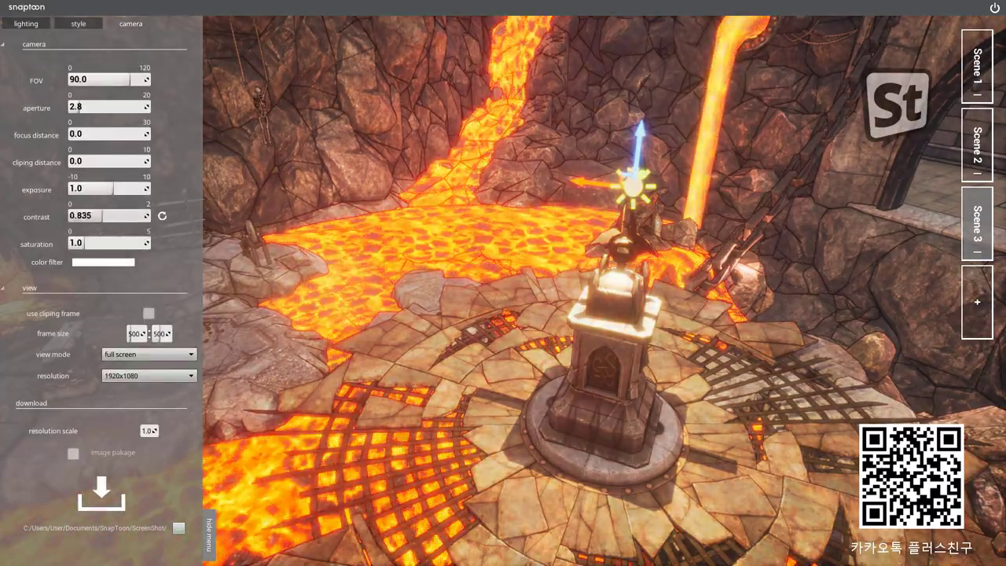
pyautogui.moveTo(124, 216)
pyautogui.mouseDown()
pyautogui.moveTo(109, 215)
pyautogui.moveTo(103, 189)
pyautogui.mouseUp()
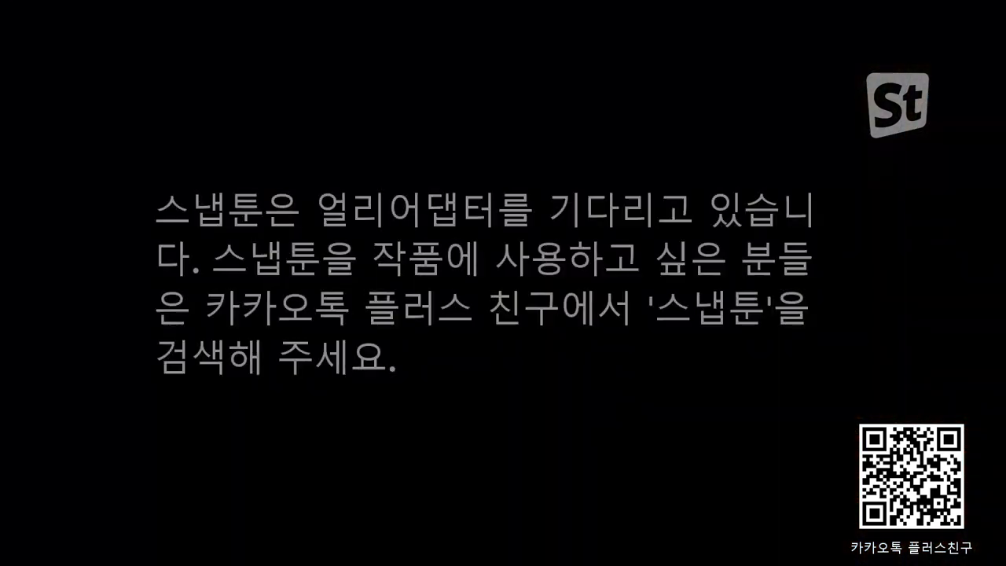